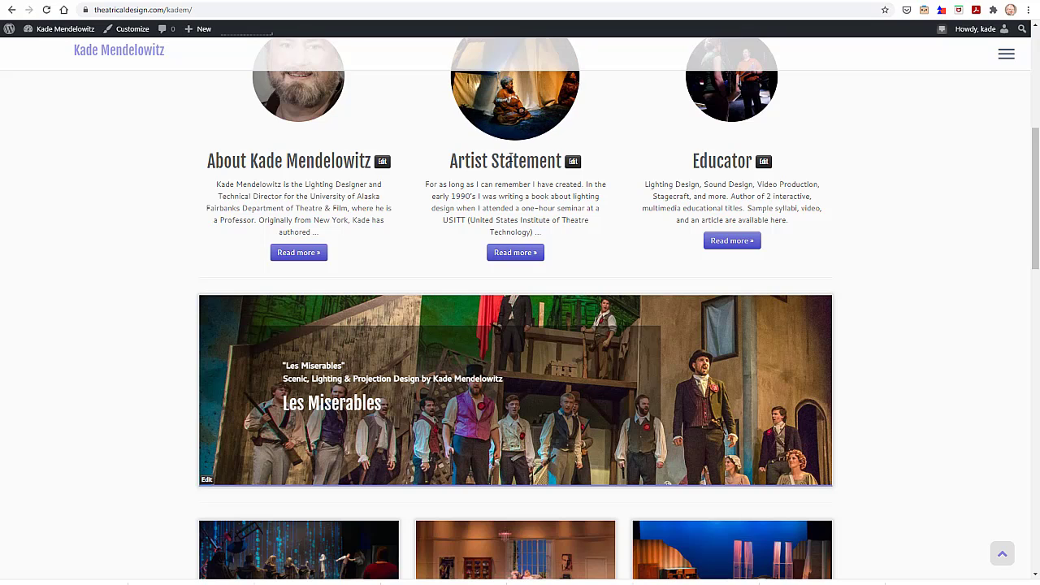
- Review the designer's About page, return to the home page and look through the featured productions
{"action": "left_click", "coordinate": [312, 253]}
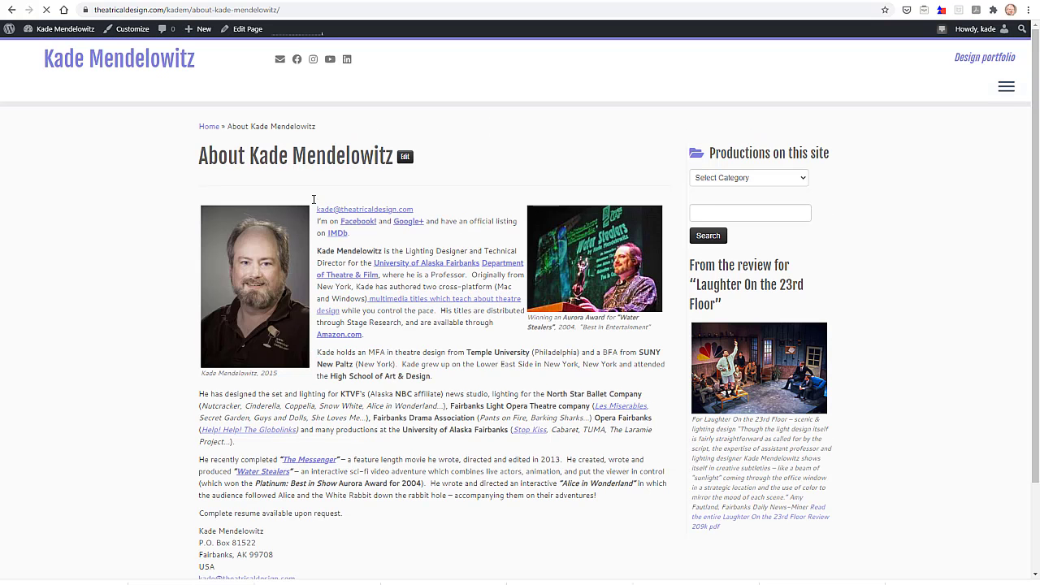
{"action": "scroll", "coordinate": [314, 199], "scroll_direction": "down", "scroll_amount": 3}
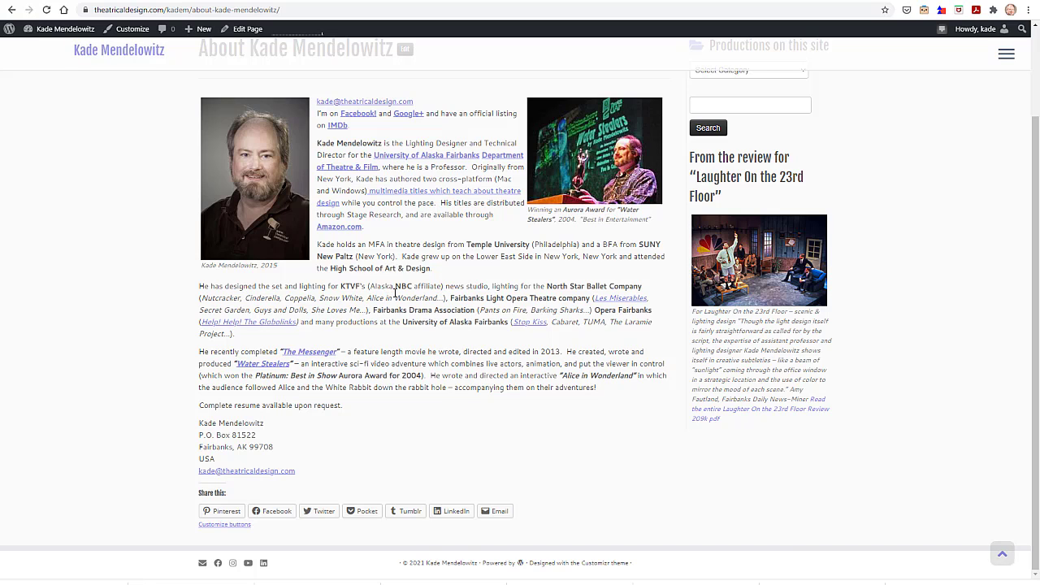
{"action": "scroll", "coordinate": [396, 293], "scroll_direction": "up", "scroll_amount": 3}
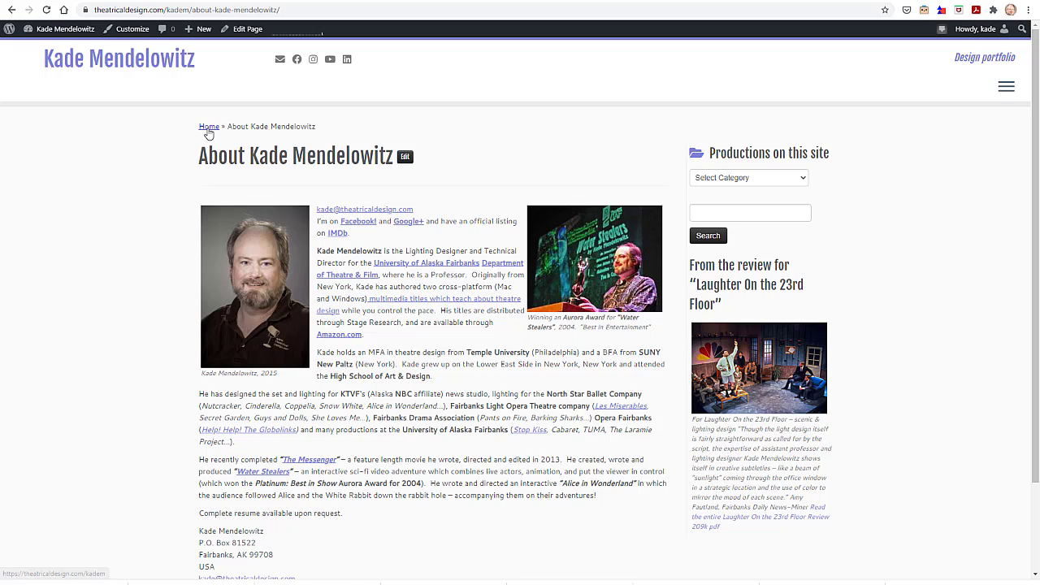
{"action": "left_click", "coordinate": [208, 130]}
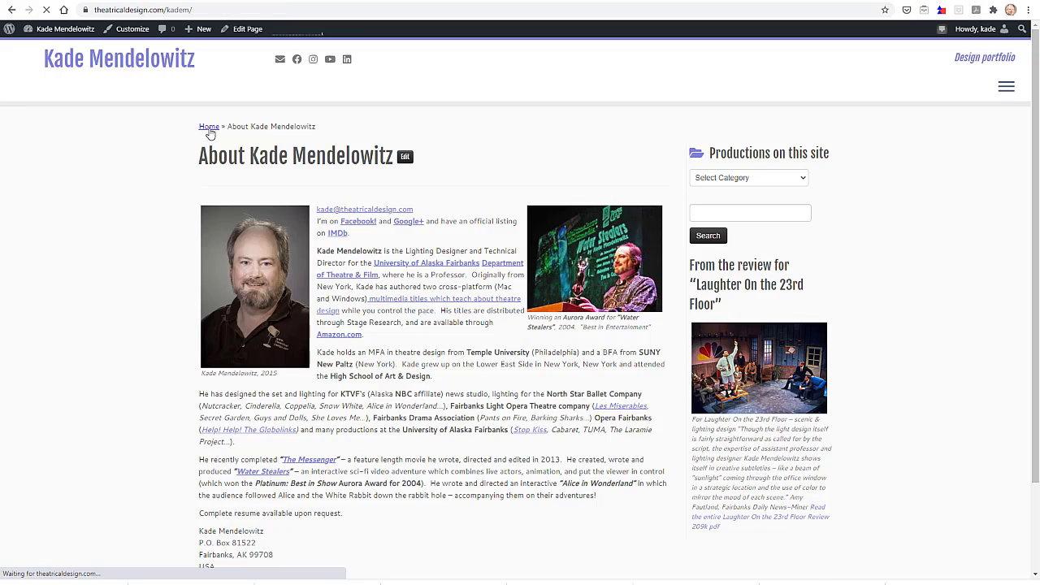
{"action": "scroll", "coordinate": [309, 211], "scroll_direction": "down", "scroll_amount": 3}
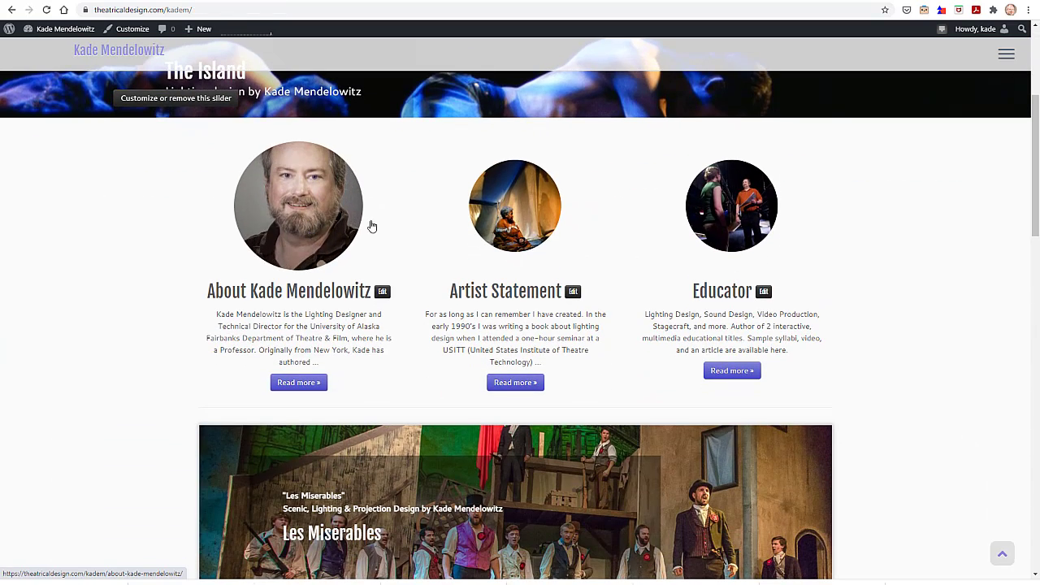
{"action": "scroll", "coordinate": [450, 263], "scroll_direction": "down", "scroll_amount": 1}
{"action": "scroll", "coordinate": [453, 260], "scroll_direction": "down", "scroll_amount": 3}
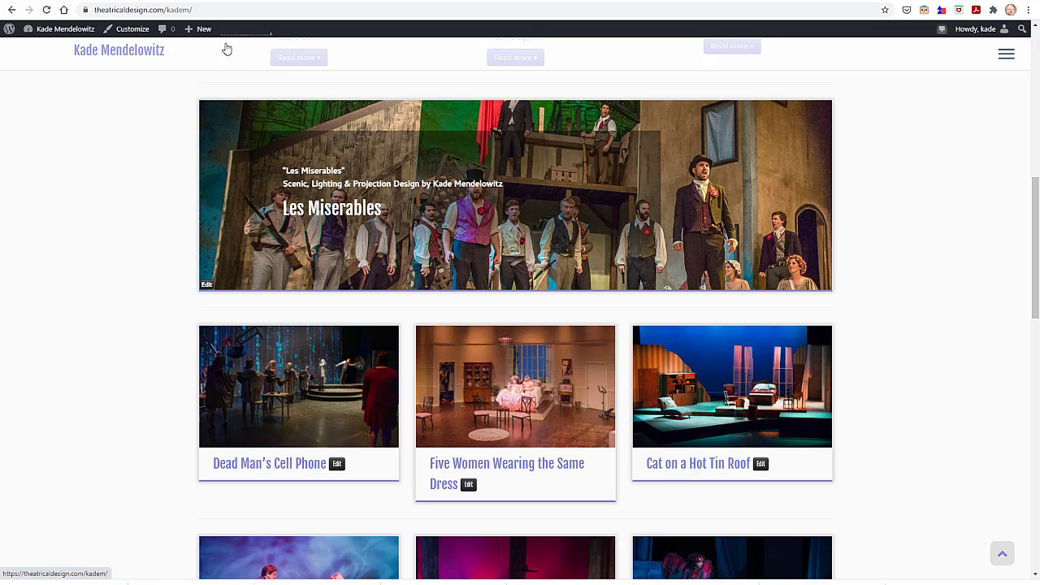
- Create a new post titled "She Kills Monsters: Virtual Realms"
{"action": "left_click", "coordinate": [201, 36]}
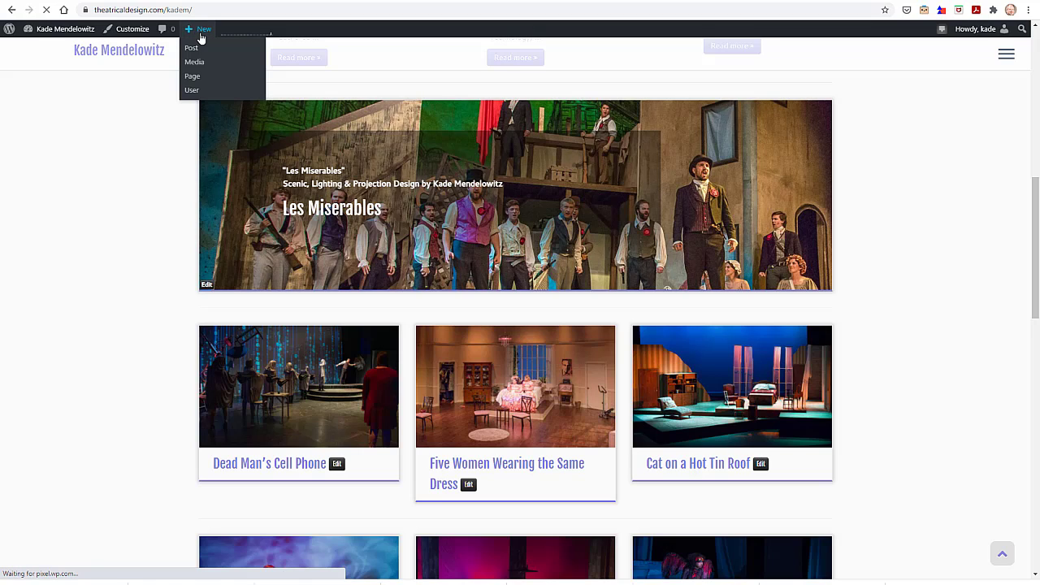
{"action": "left_click", "coordinate": [192, 50]}
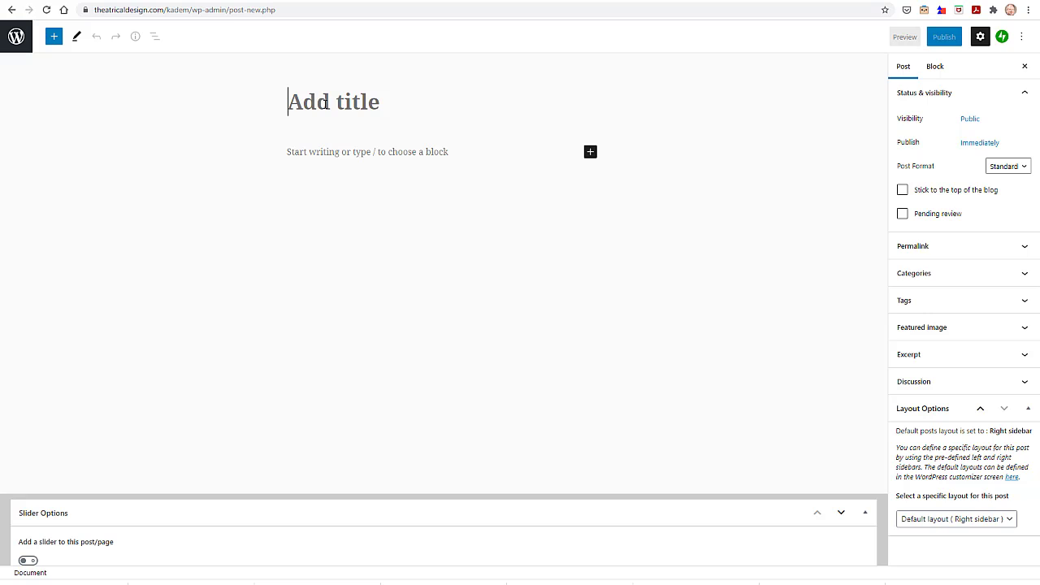
{"action": "type", "text": "She "}
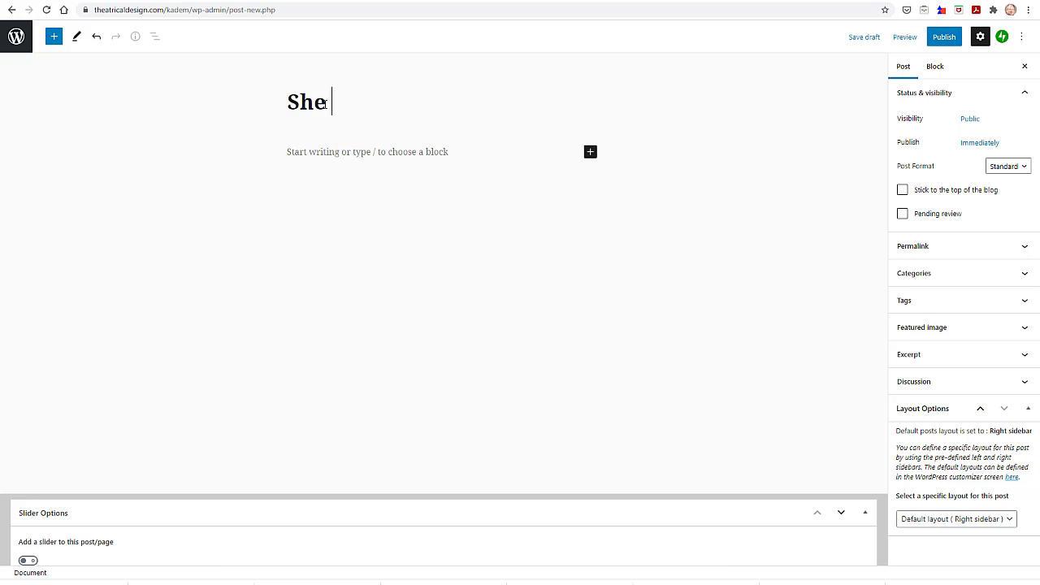
{"action": "type", "text": "Kills Monst"}
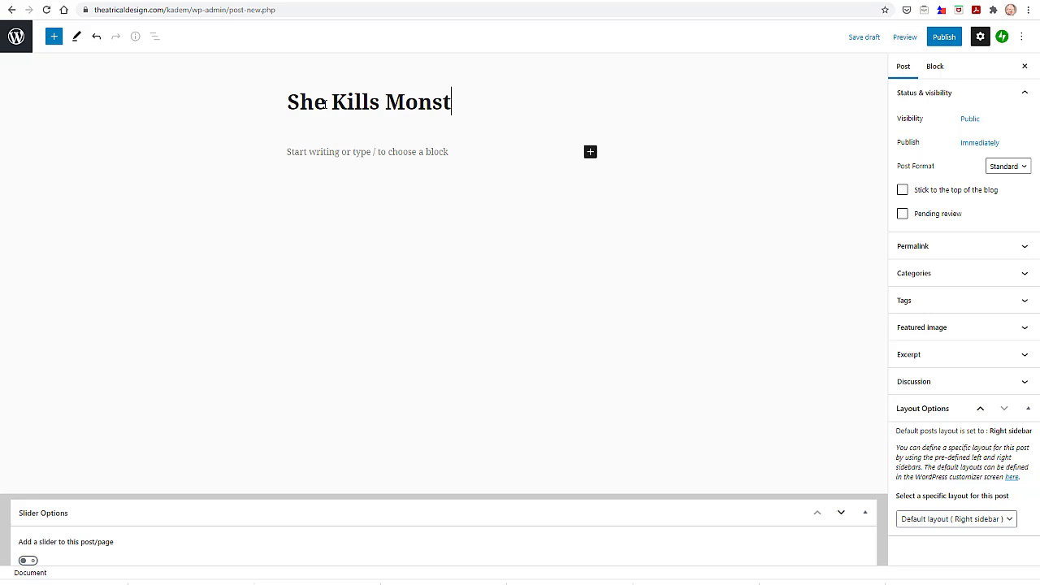
{"action": "type", "text": "ers: Virtual Realms"}
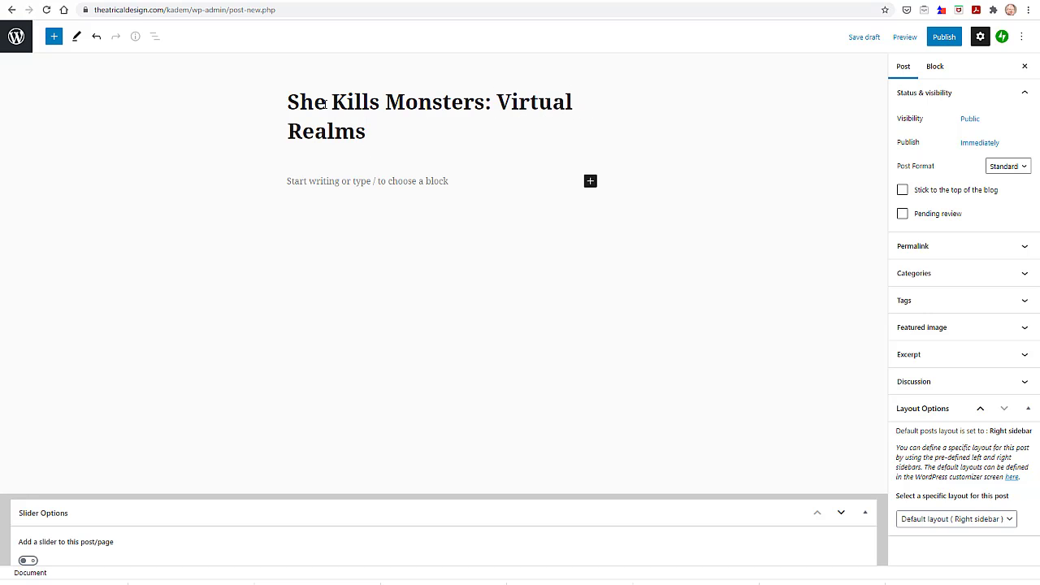
- Start the post body with a "By" line naming the playwright and a "Directed by" line naming the director
{"action": "left_click", "coordinate": [314, 181]}
{"action": "type", "text": "By Qui"}
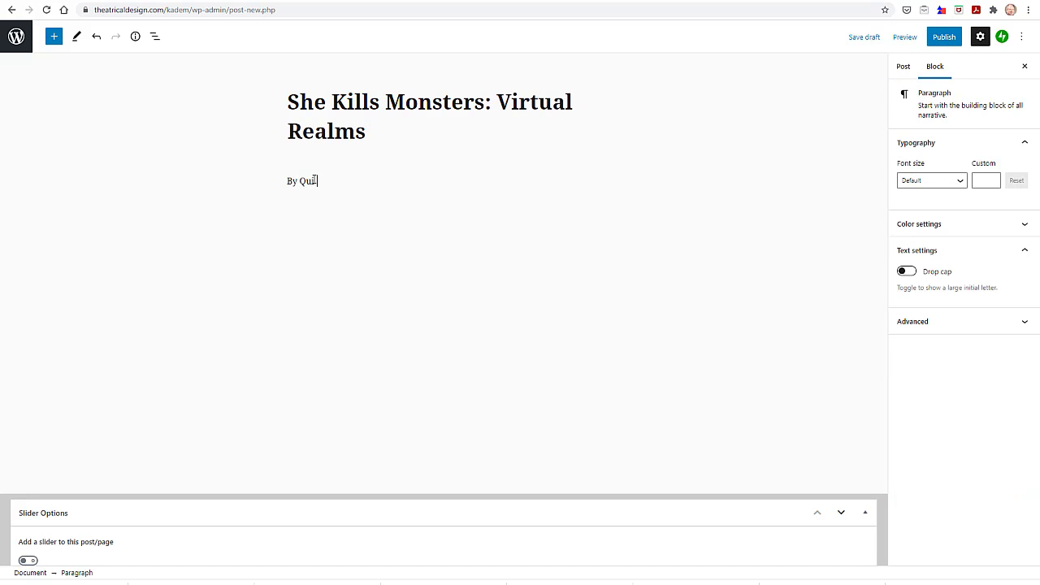
{"action": "type", "text": " Nguyen"}
{"action": "key", "text": "shift+Return"}
{"action": "type", "text": "Directed by Tom Roben"}
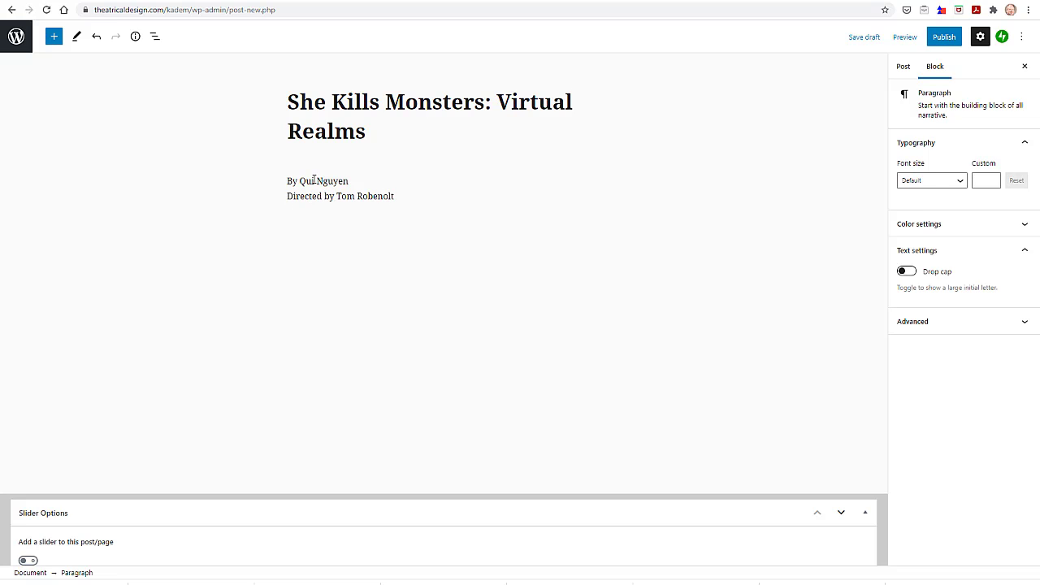
{"action": "type", "text": "olt"}
{"action": "key", "text": "shift+Return"}
- Add a third credit line reading "Scenography / Animation & Visual Effects Design by" followed by the designer's full name
{"action": "type", "text": "Sceno"}
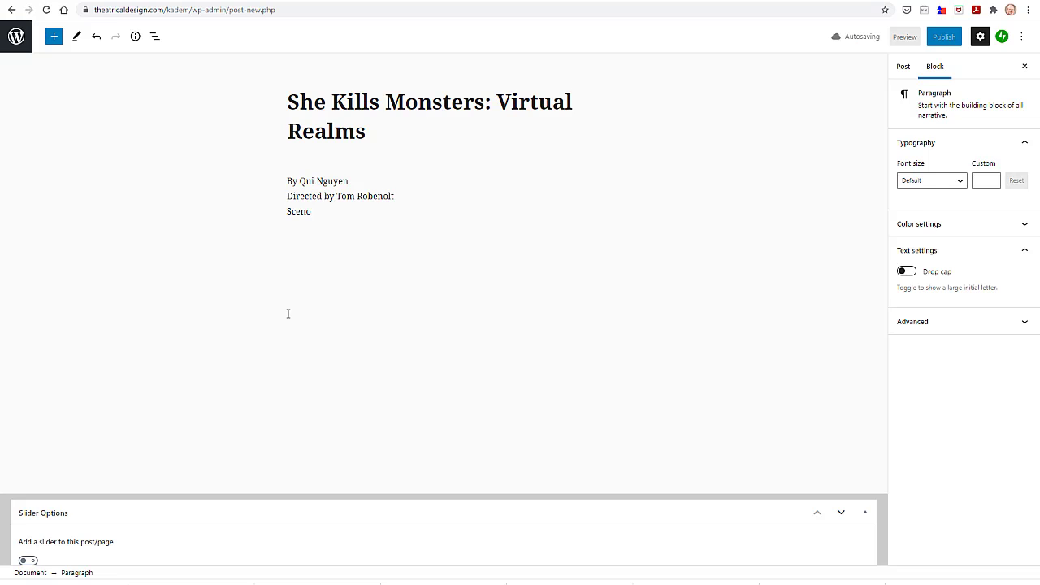
{"action": "type", "text": "graphy / Animation & "}
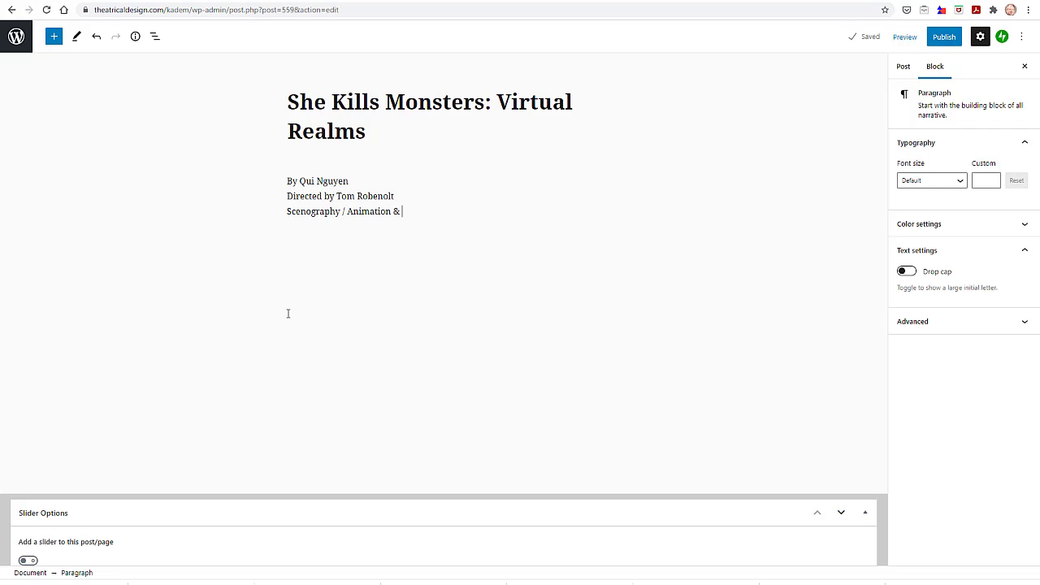
{"action": "type", "text": "Visual Effects Designer"}
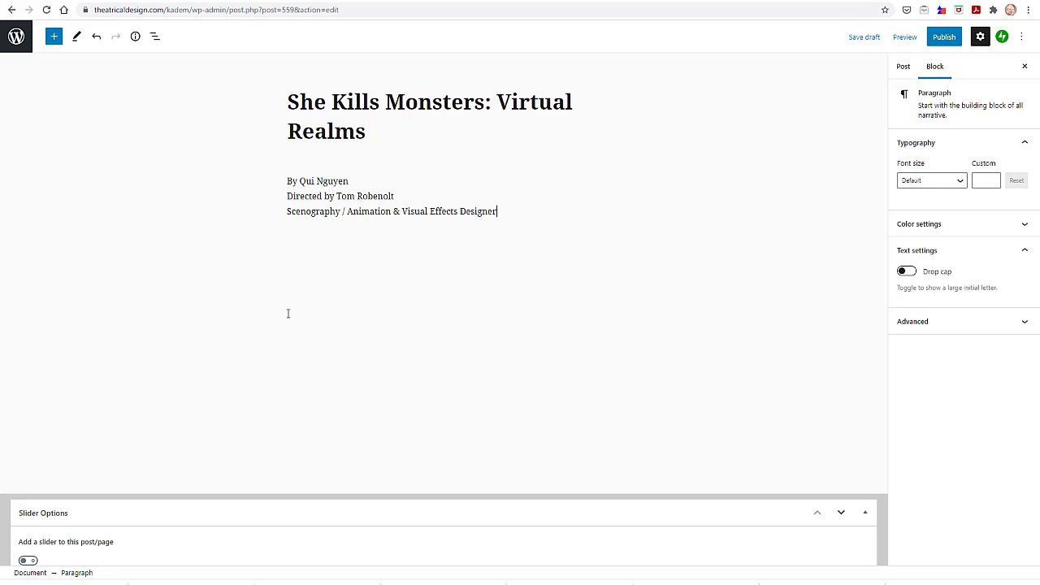
{"action": "key", "text": "BackSpace"}
{"action": "key", "text": "BackSpace"}
{"action": "type", "text": " by Kade Mendelowitz"}
{"action": "right_click", "coordinate": [287, 314]}
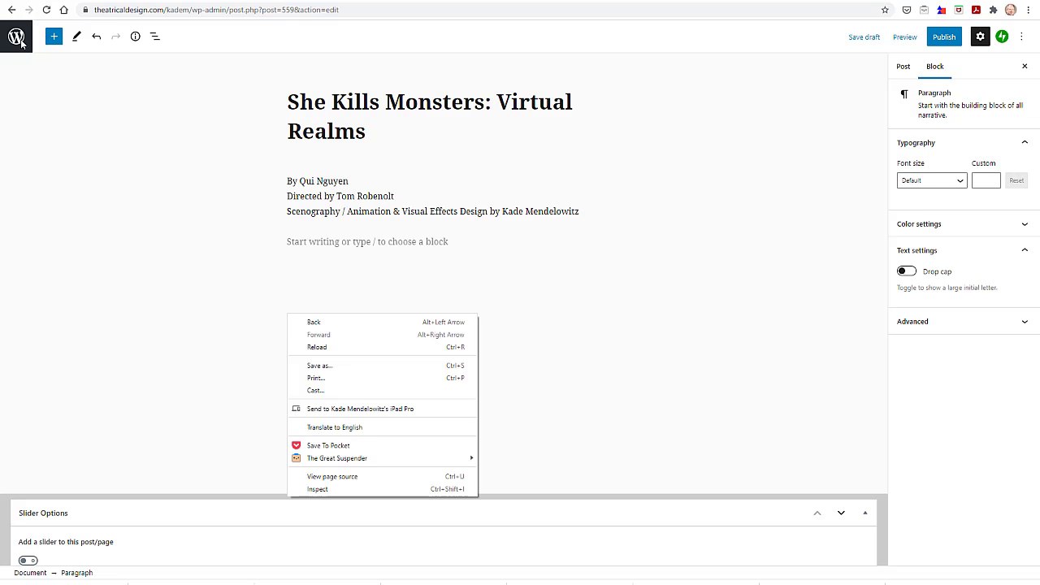
- Insert a Gallery block below the credits and upload She Kills Monsters-.jpg through She Kills Monsters--44.jpg from the SKM folder
{"action": "left_click", "coordinate": [53, 37]}
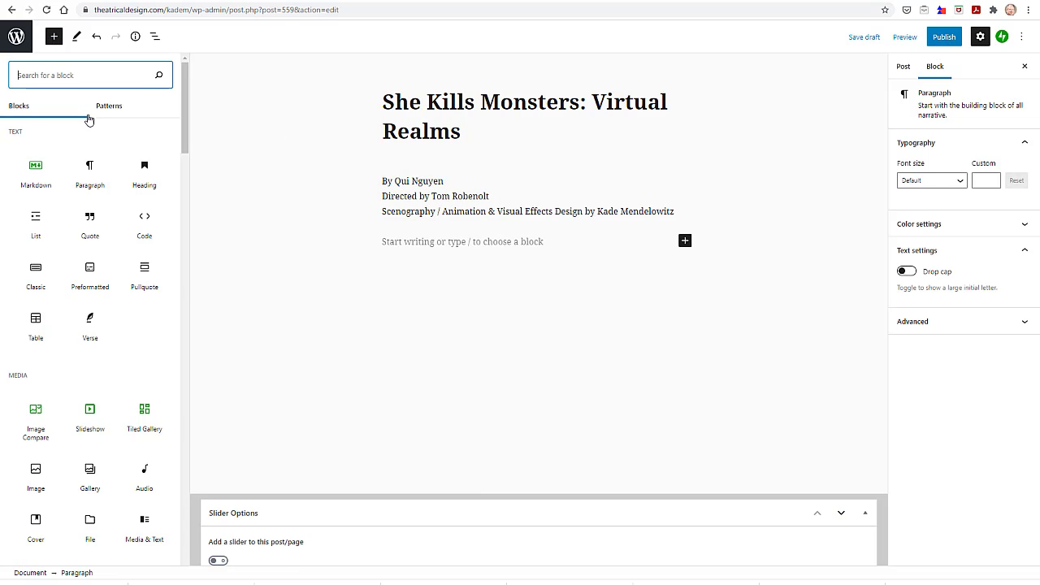
{"action": "left_click", "coordinate": [90, 476]}
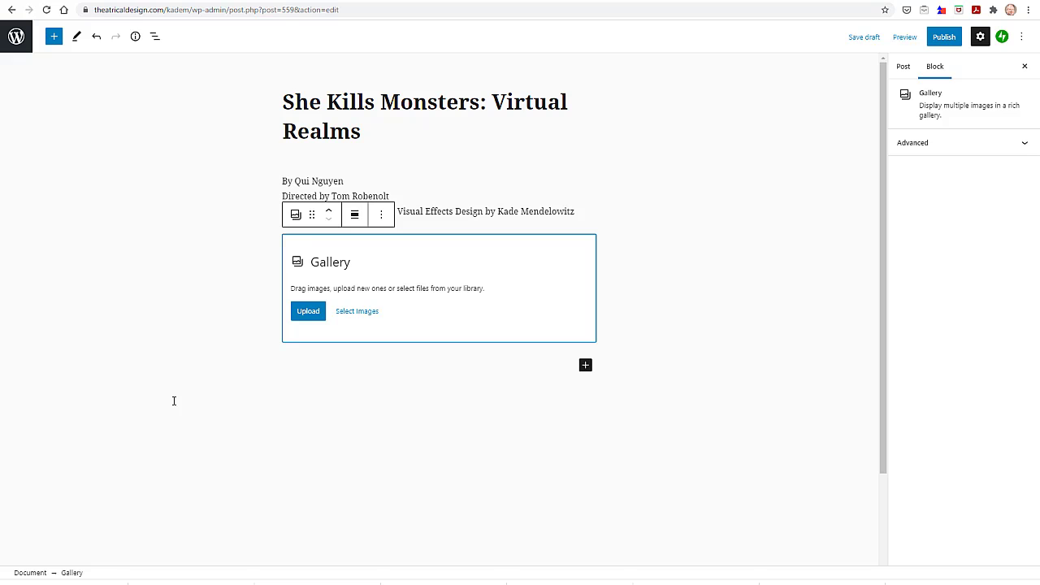
{"action": "left_click", "coordinate": [302, 310]}
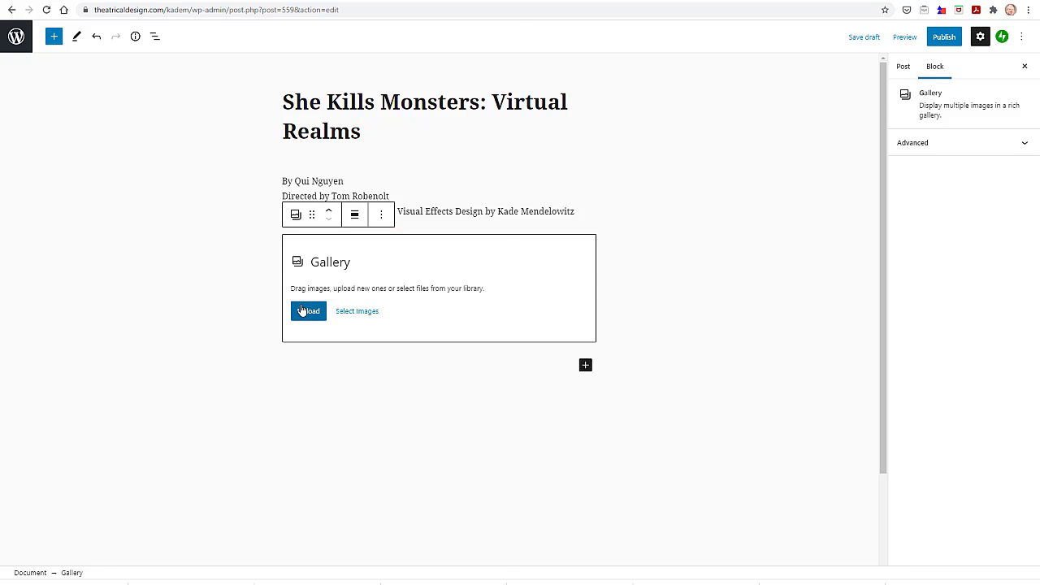
{"action": "left_click", "coordinate": [264, 9]}
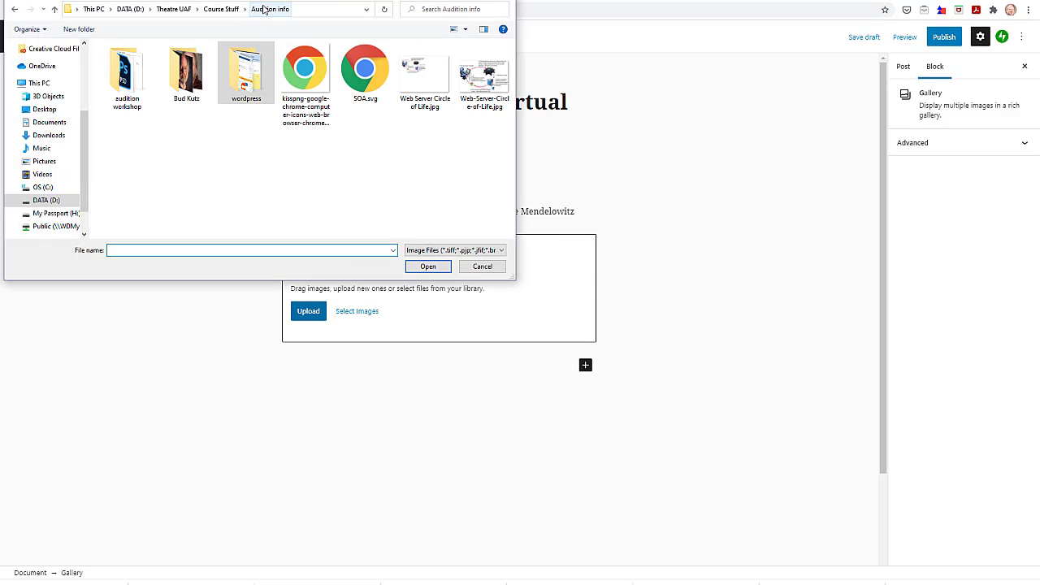
{"action": "double_click", "coordinate": [202, 73]}
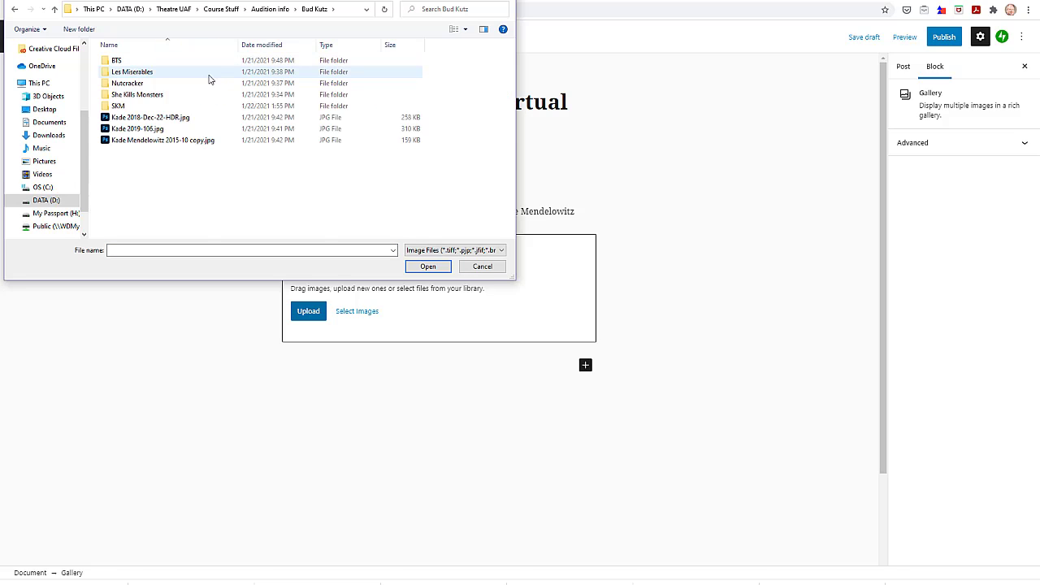
{"action": "double_click", "coordinate": [155, 106]}
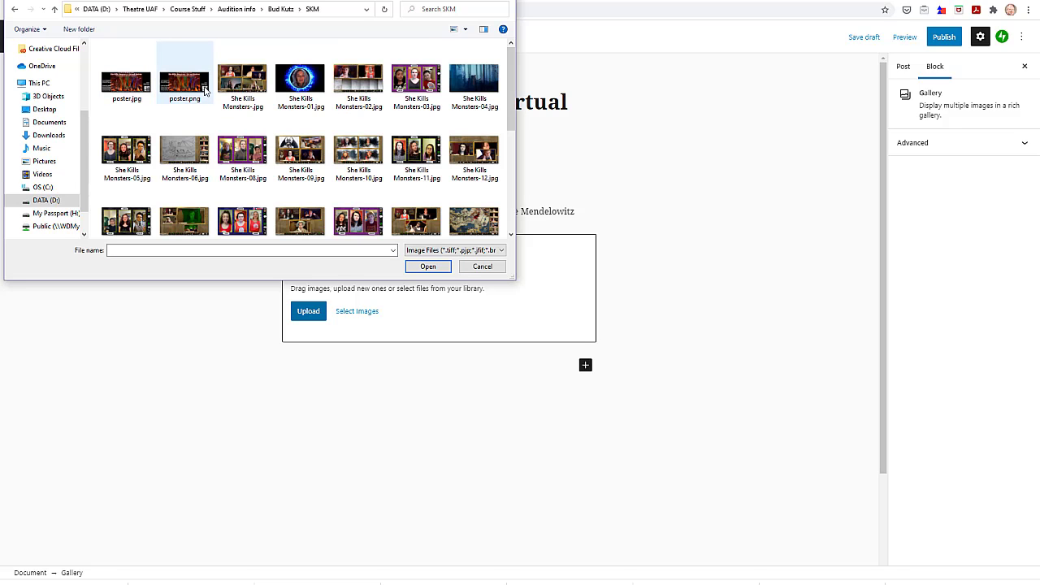
{"action": "left_click", "coordinate": [242, 81]}
{"action": "scroll", "coordinate": [219, 153], "scroll_direction": "down", "scroll_amount": 5}
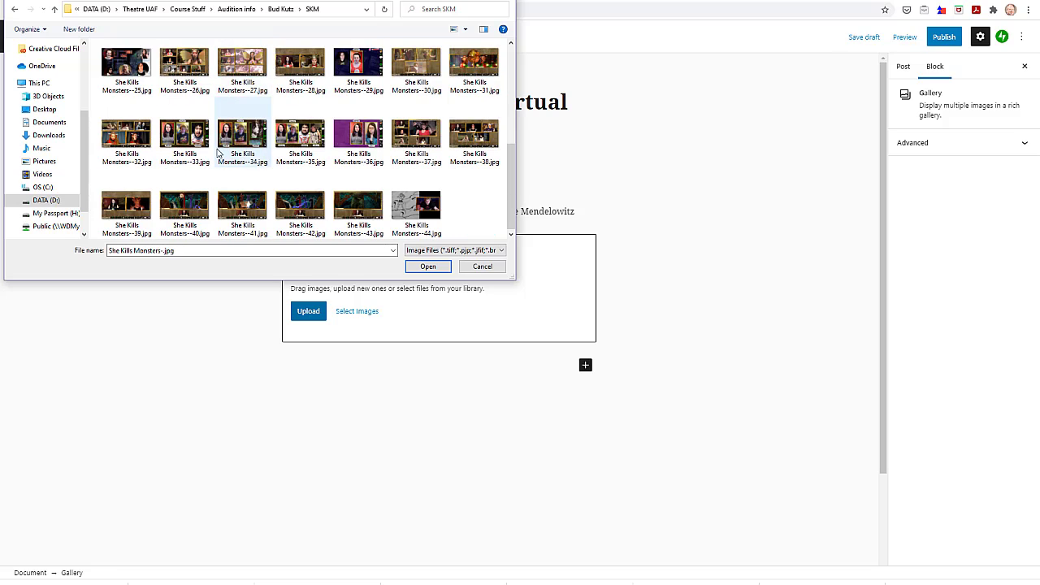
{"action": "left_click", "coordinate": [412, 209], "text": "shift"}
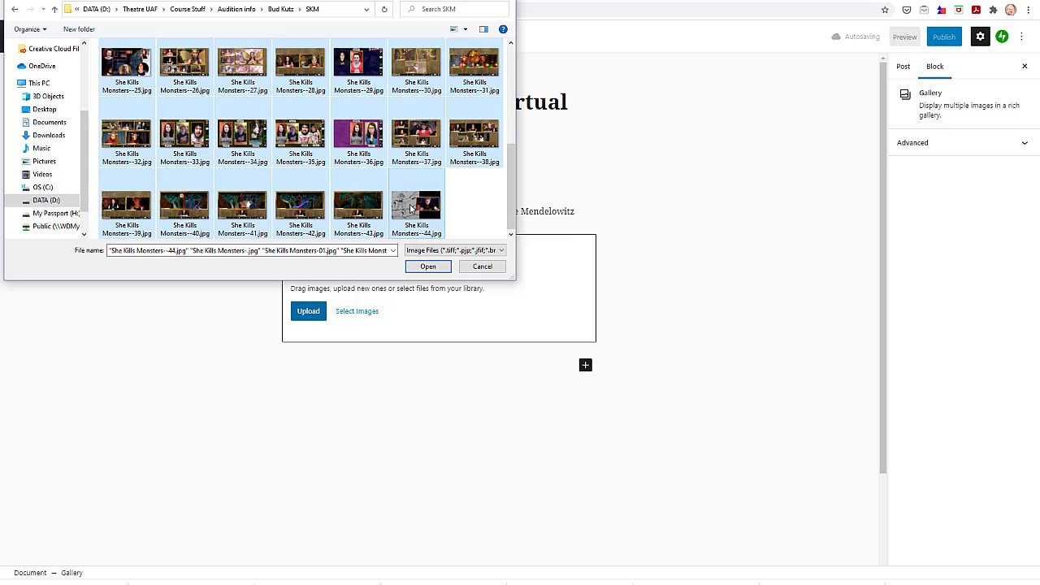
{"action": "left_click", "coordinate": [428, 267]}
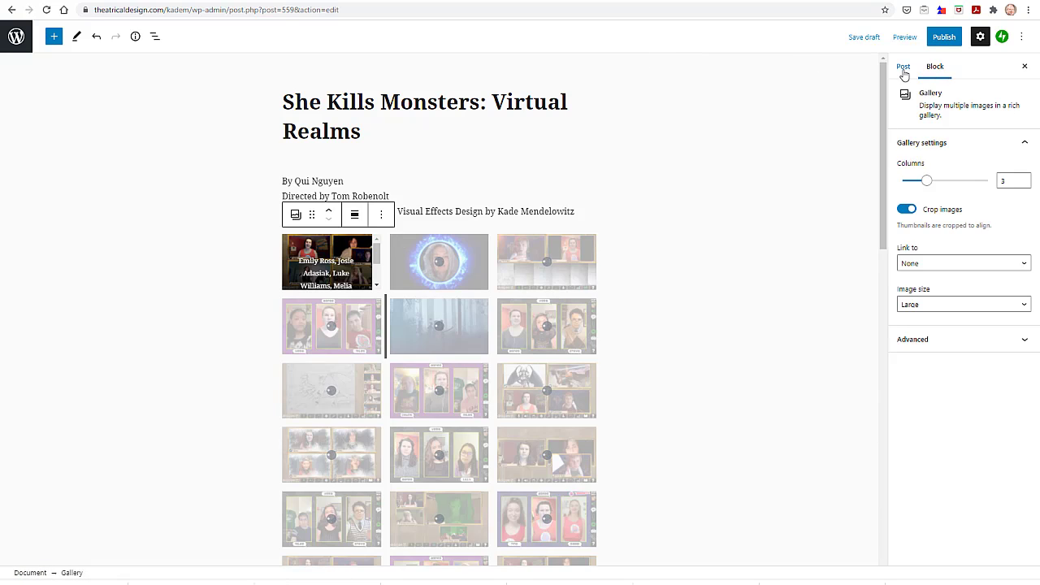
- Link the gallery images to their Attachment Page
{"action": "left_click", "coordinate": [961, 265]}
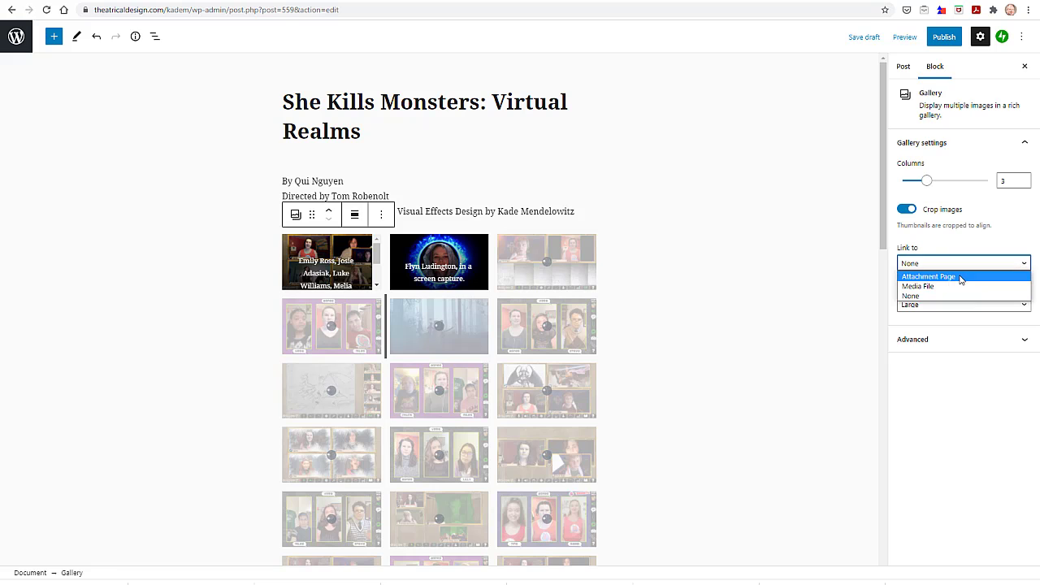
{"action": "left_click", "coordinate": [961, 277]}
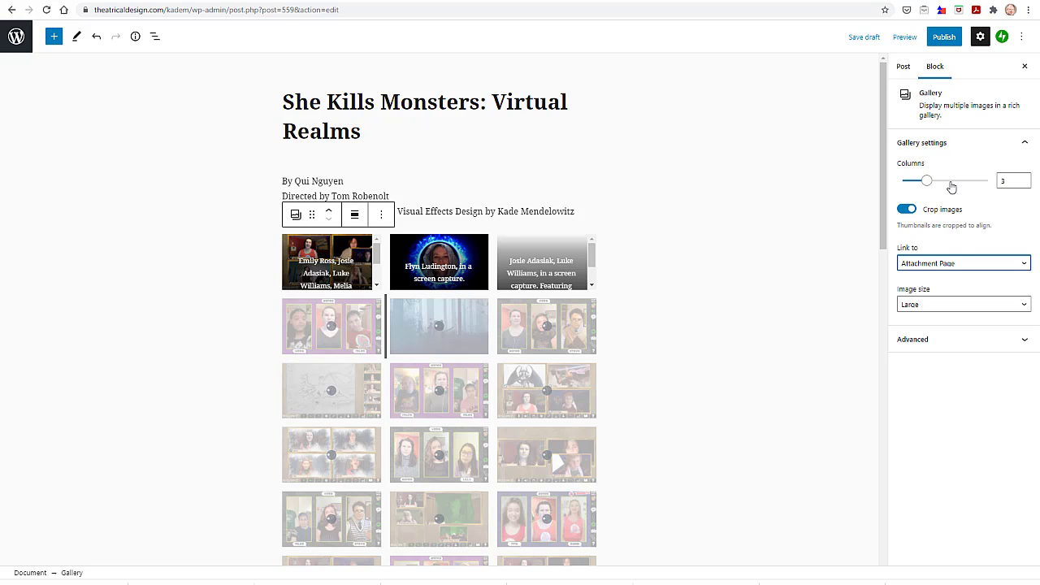
- Create and assign a new post category "Animation & Visual Effects" under the parent My Involvement
{"action": "left_click", "coordinate": [903, 66]}
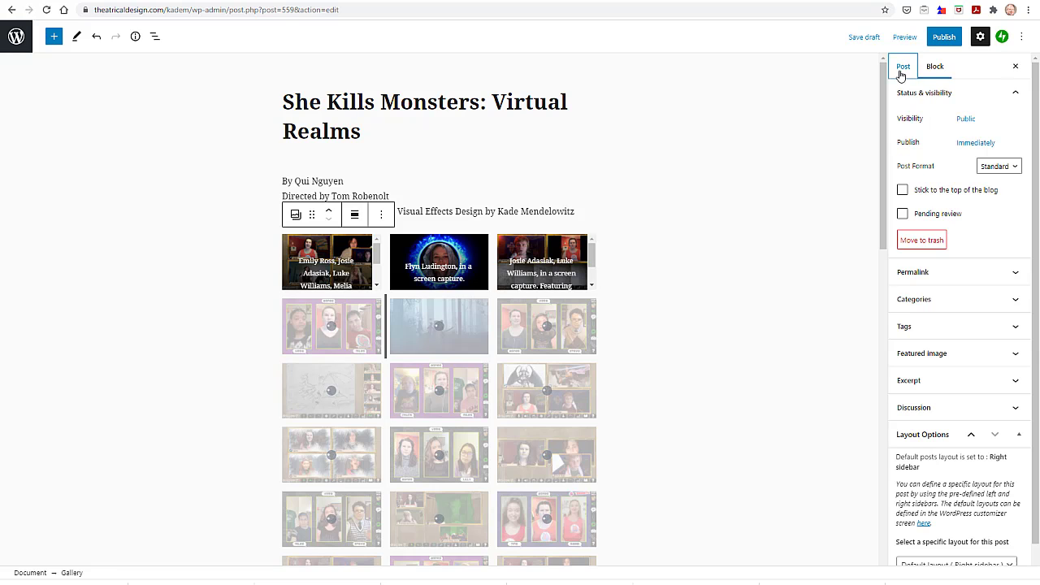
{"action": "left_click", "coordinate": [974, 304]}
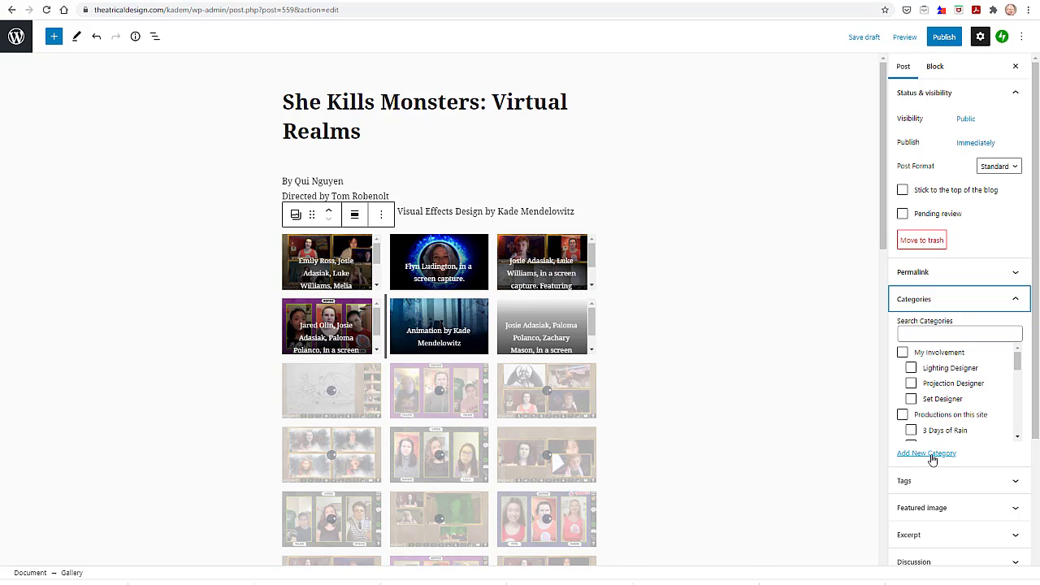
{"action": "left_click", "coordinate": [932, 457]}
{"action": "left_click", "coordinate": [937, 485]}
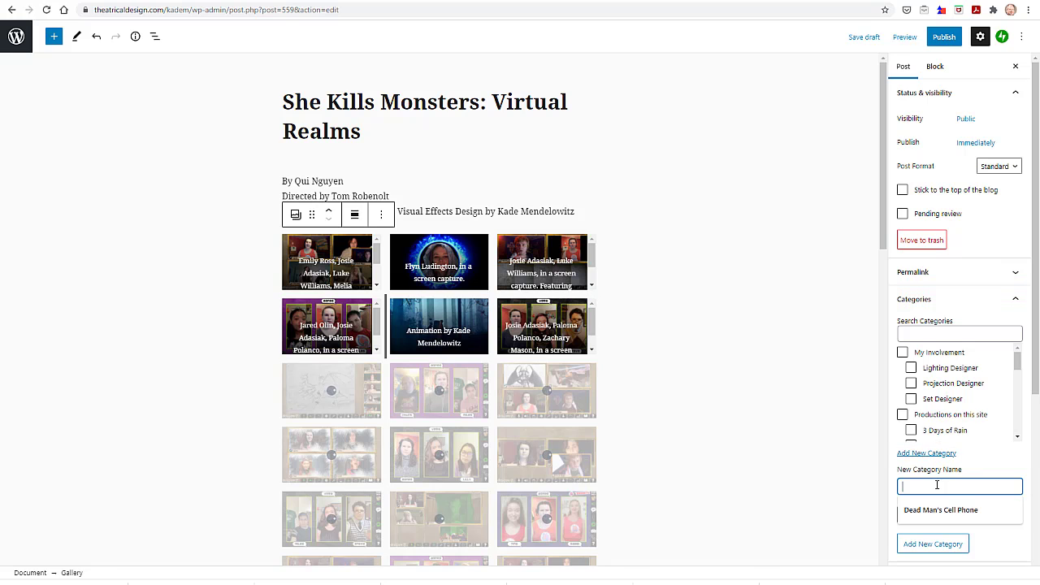
{"action": "type", "text": "Animation"}
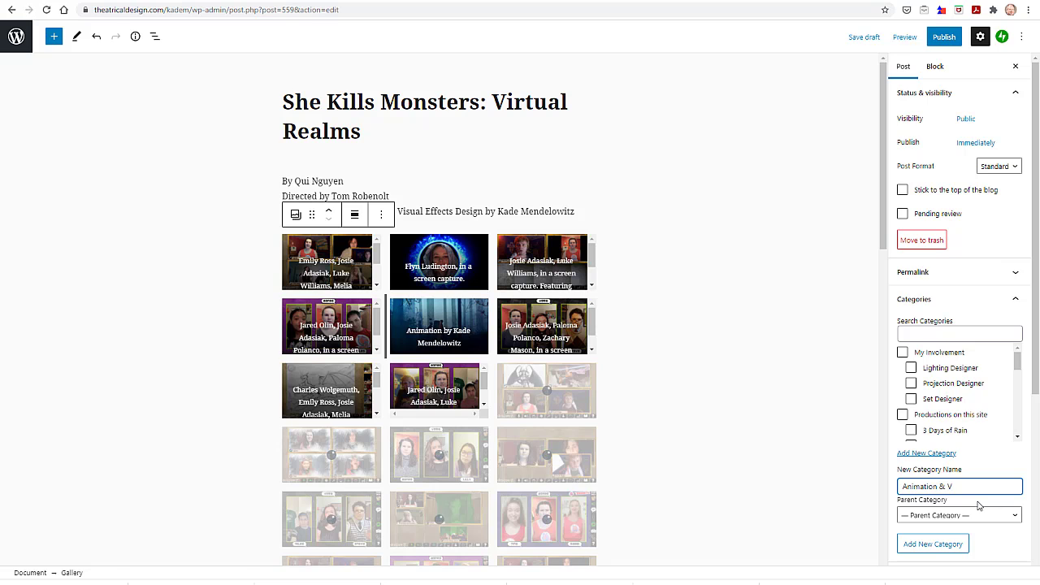
{"action": "type", "text": "& Visual Effects"}
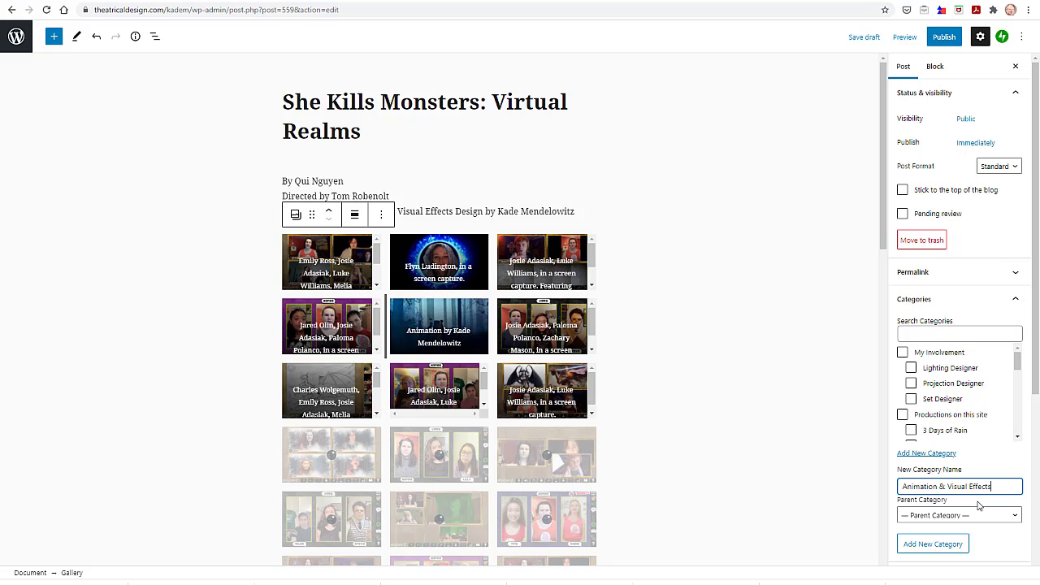
{"action": "left_click", "coordinate": [981, 516]}
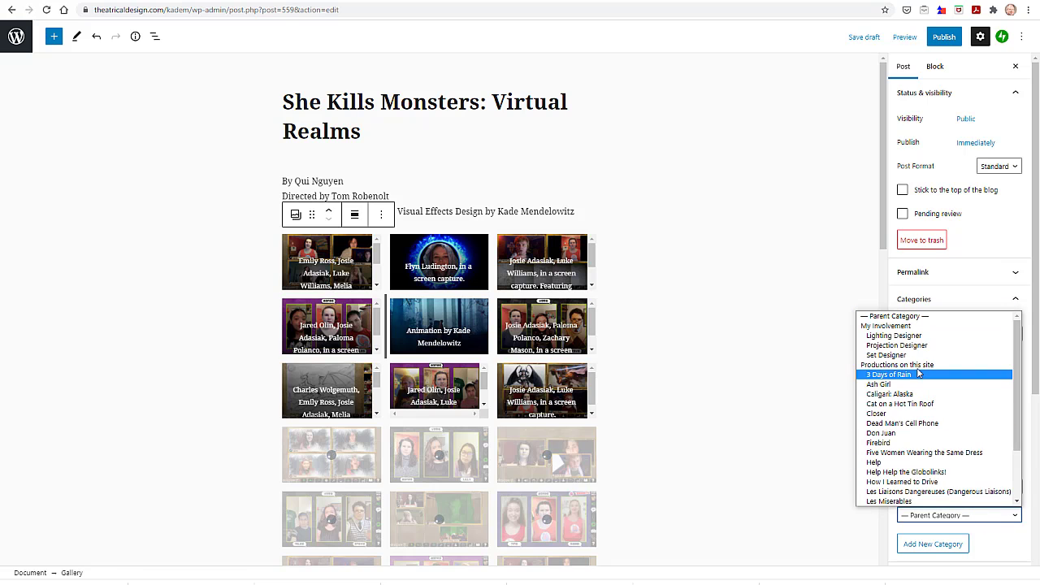
{"action": "left_click", "coordinate": [916, 330]}
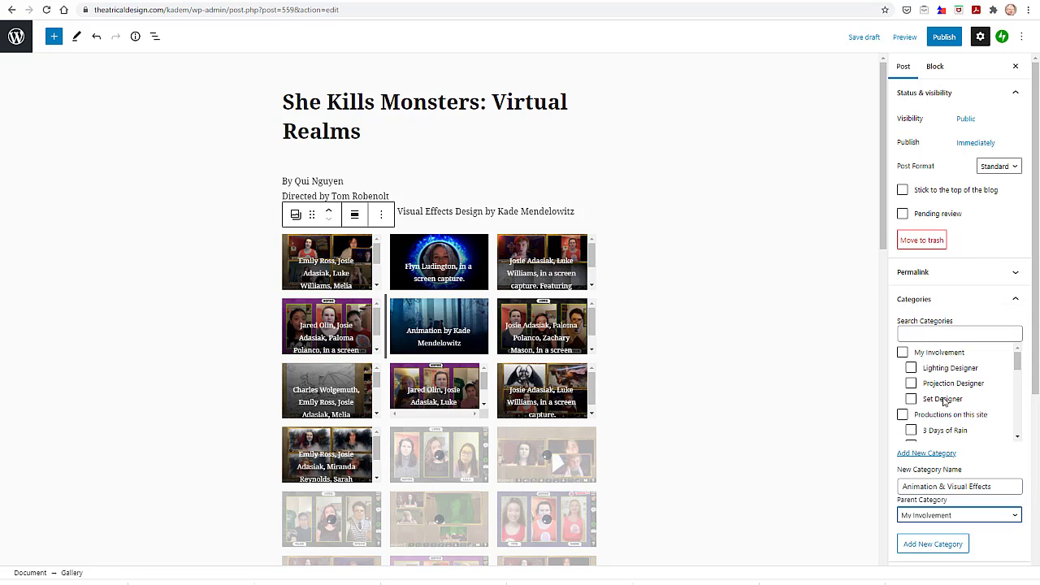
{"action": "left_click", "coordinate": [949, 545]}
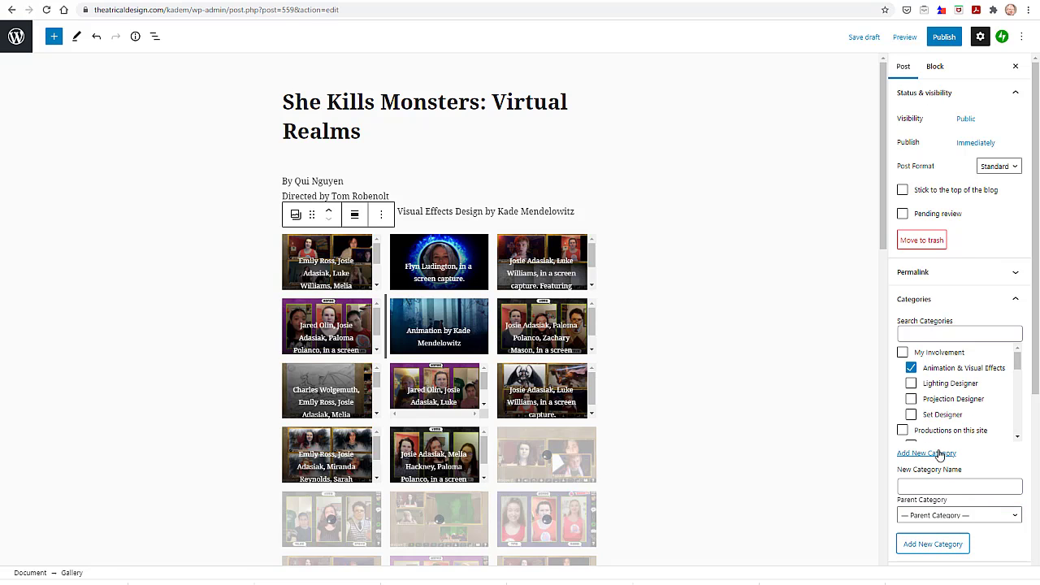
- Create and assign a second new category named "Video Editor" under the parent My Involvement
{"action": "left_click", "coordinate": [972, 487]}
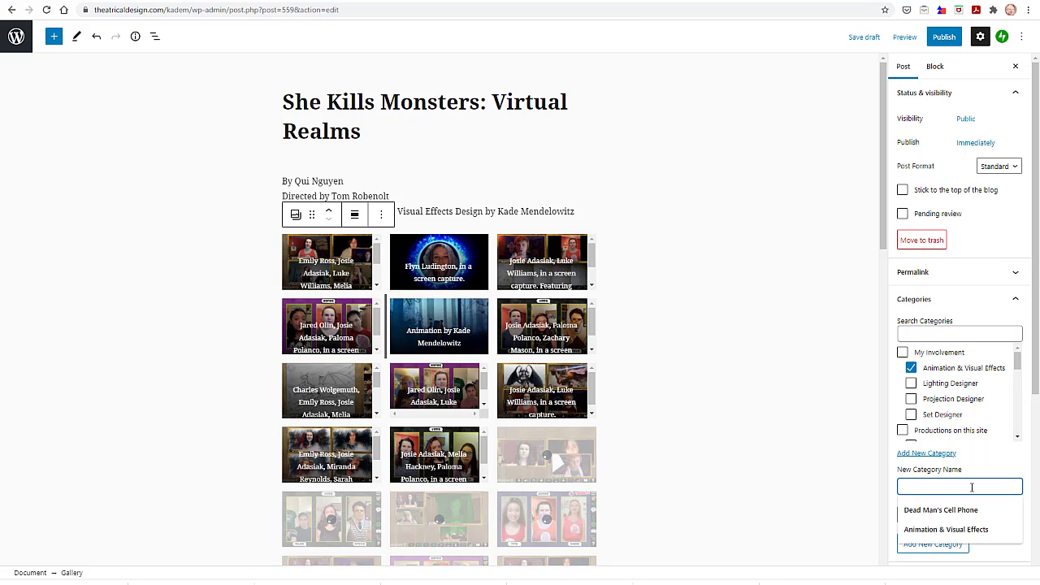
{"action": "type", "text": "Edito"}
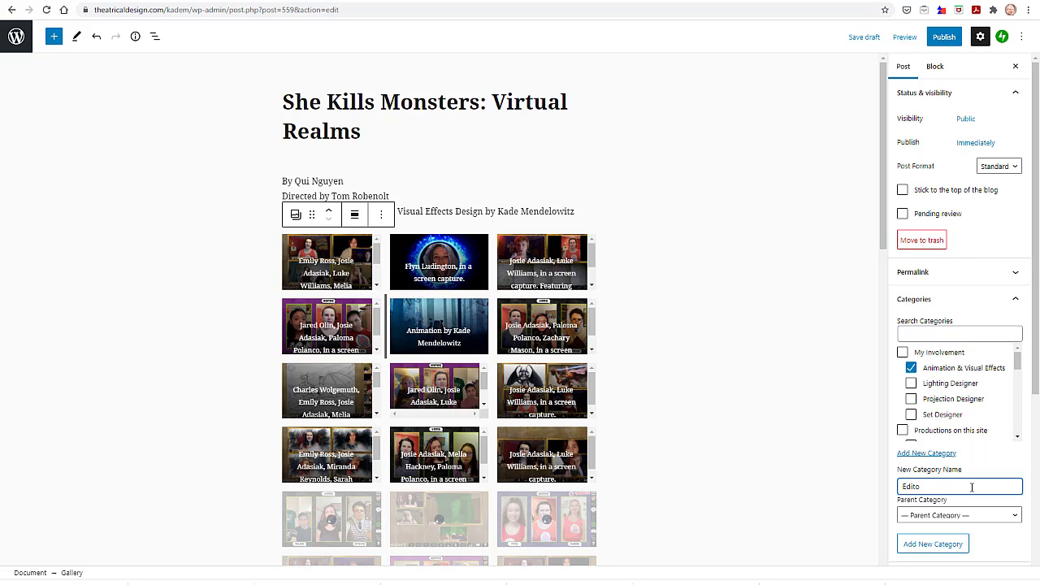
{"action": "type", "text": "rVideo"}
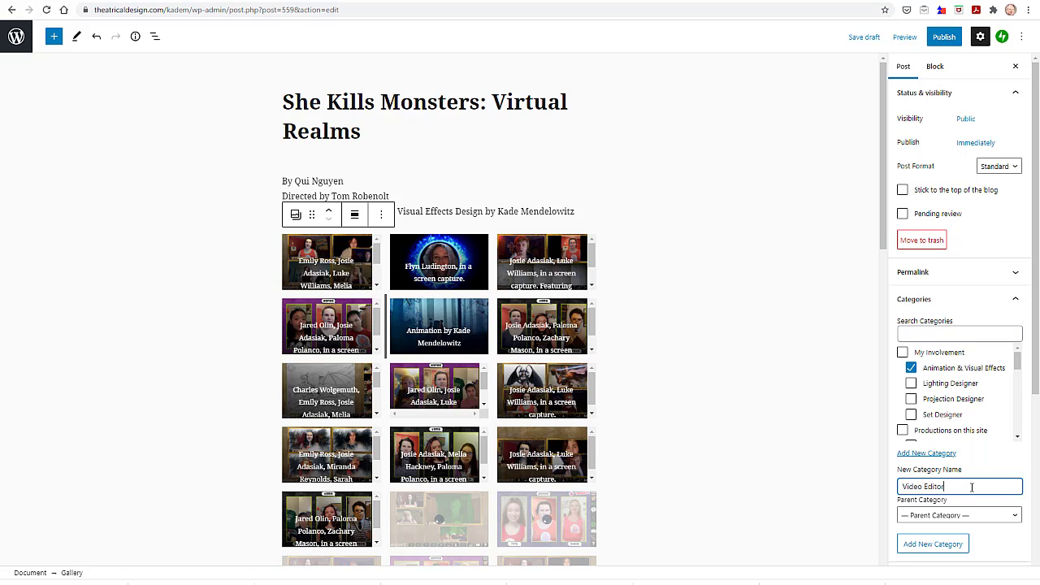
{"action": "left_click", "coordinate": [975, 516]}
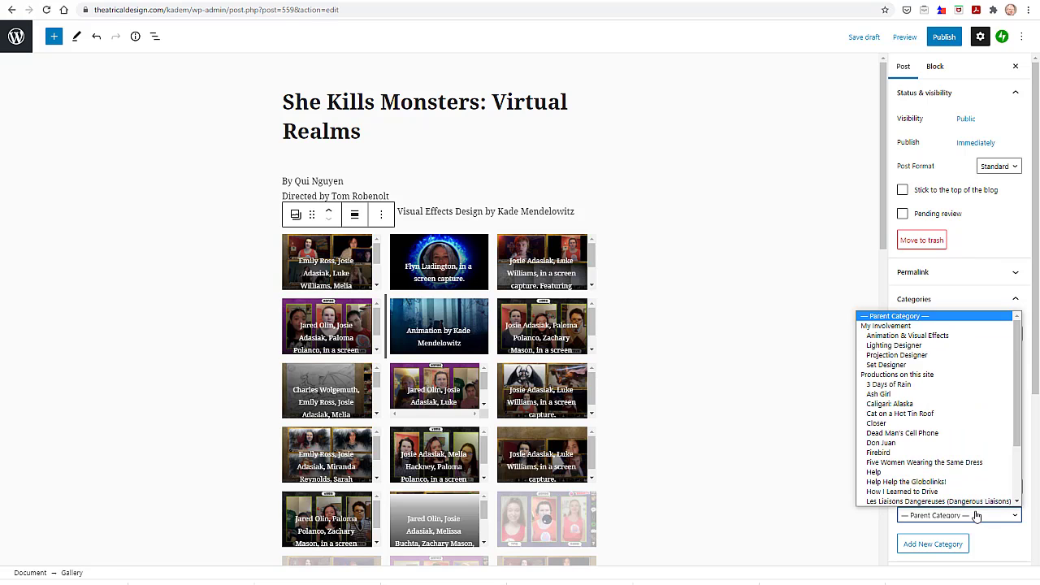
{"action": "left_click", "coordinate": [949, 325]}
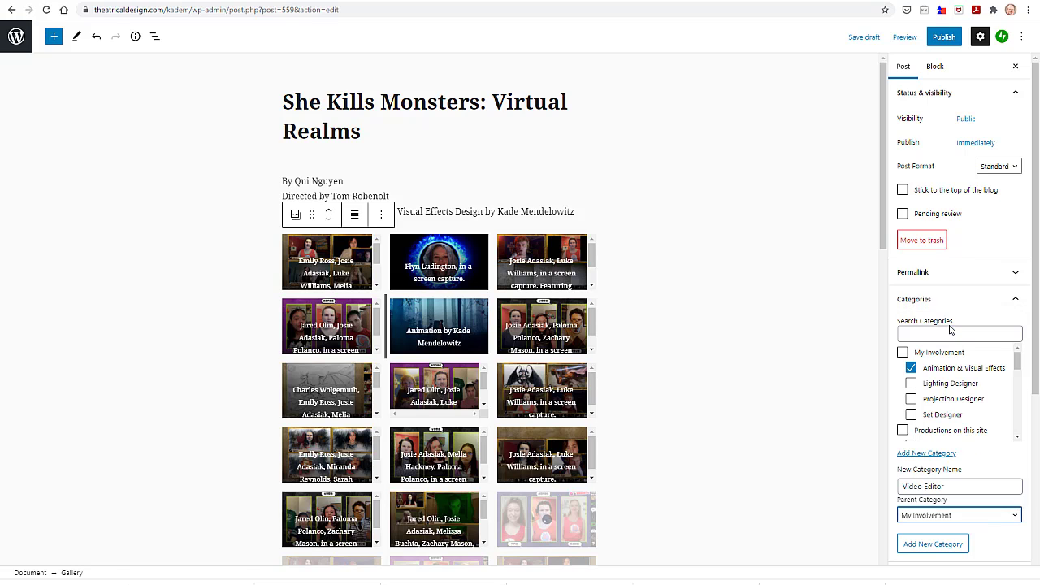
{"action": "left_click", "coordinate": [951, 544]}
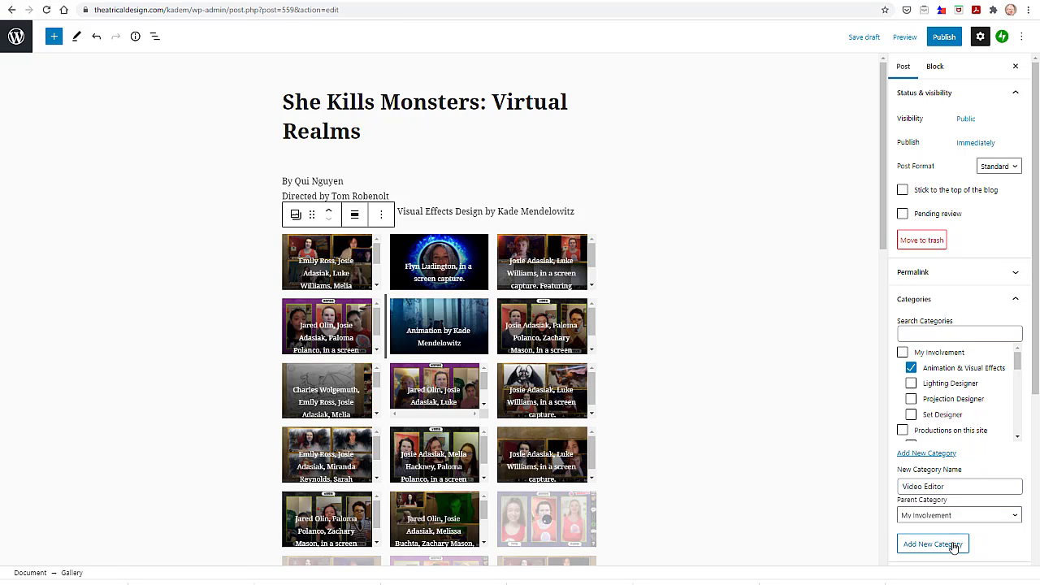
- Create the category "She Kills Monsters: Virtual Realms" under Productions on this site, and also assign that parent category to the post
{"action": "left_click", "coordinate": [969, 487]}
{"action": "type", "text": "Sh"}
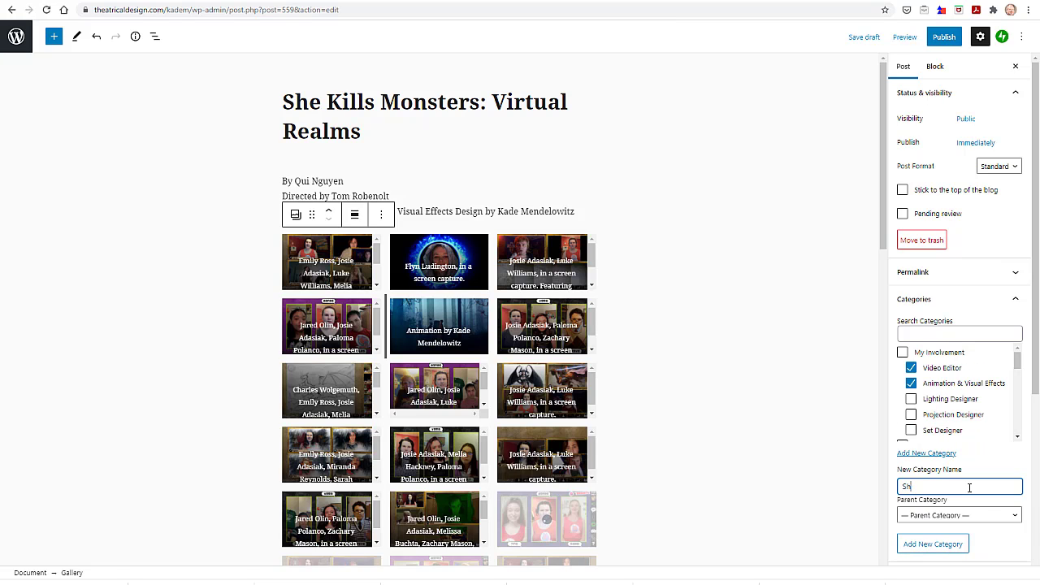
{"action": "type", "text": "e Kills Monsters:"}
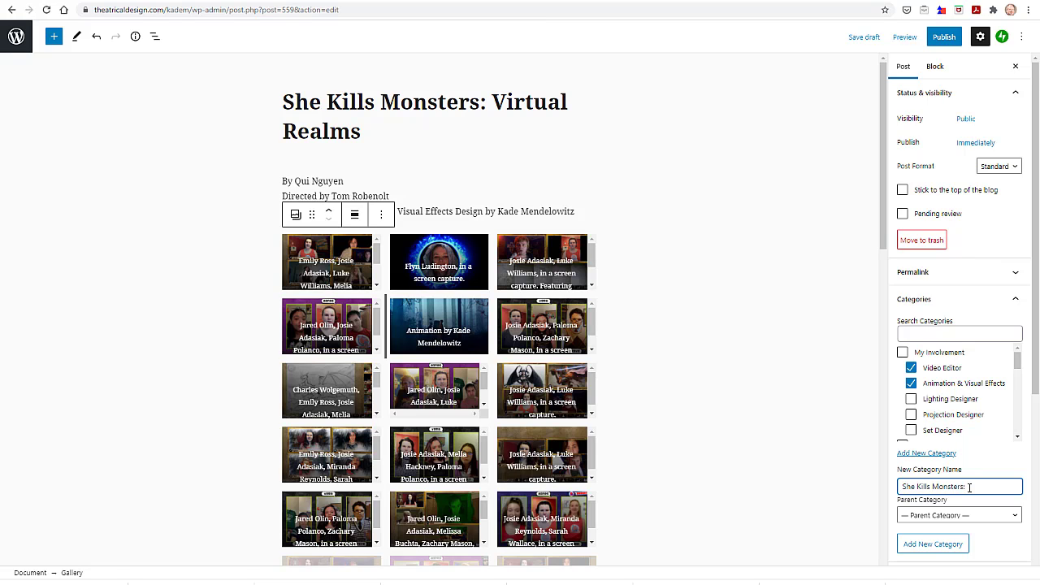
{"action": "type", "text": " Virtual Realms"}
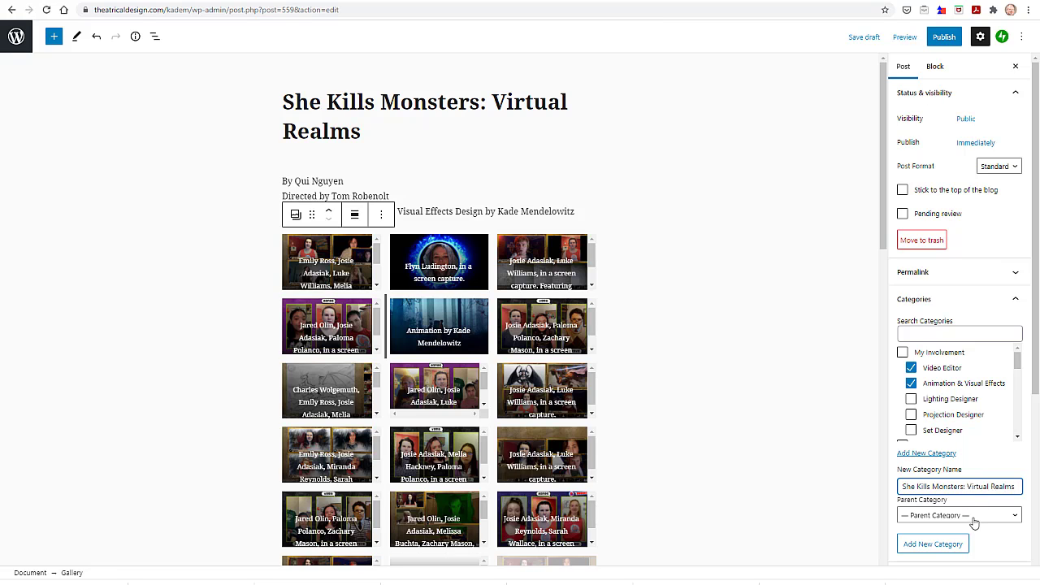
{"action": "left_click", "coordinate": [974, 521]}
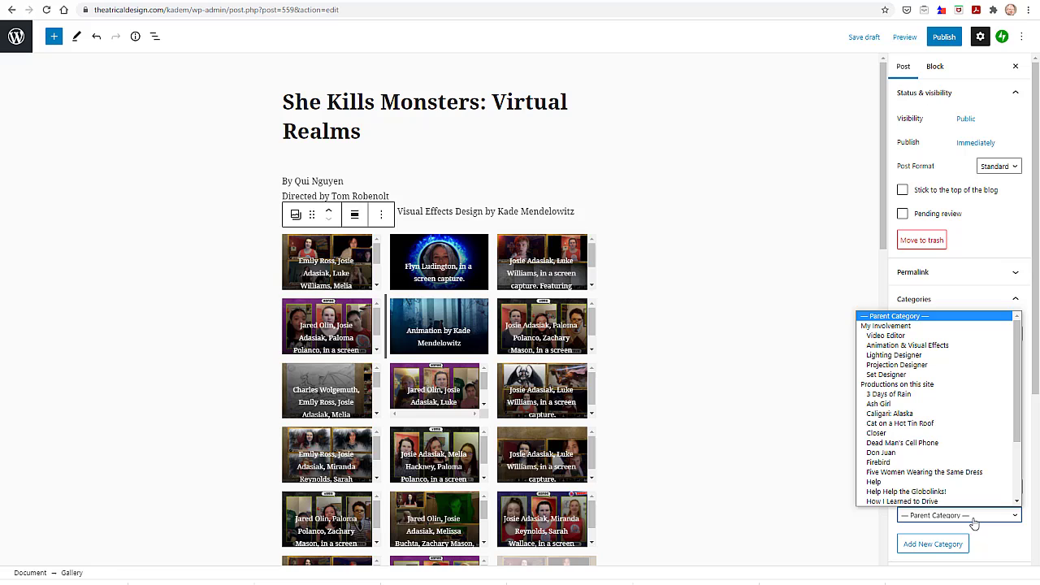
{"action": "left_click", "coordinate": [945, 384]}
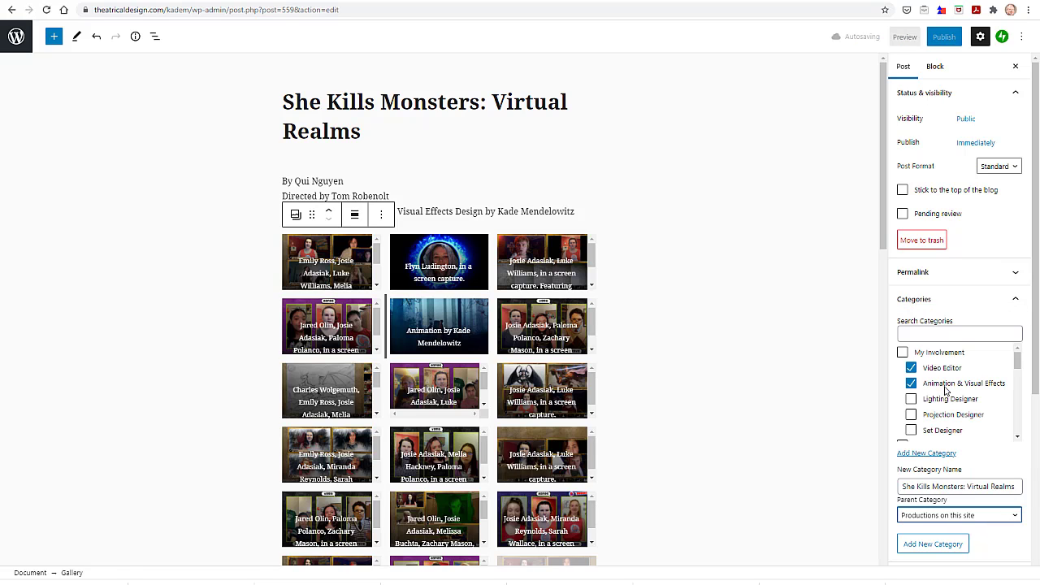
{"action": "left_click", "coordinate": [956, 545]}
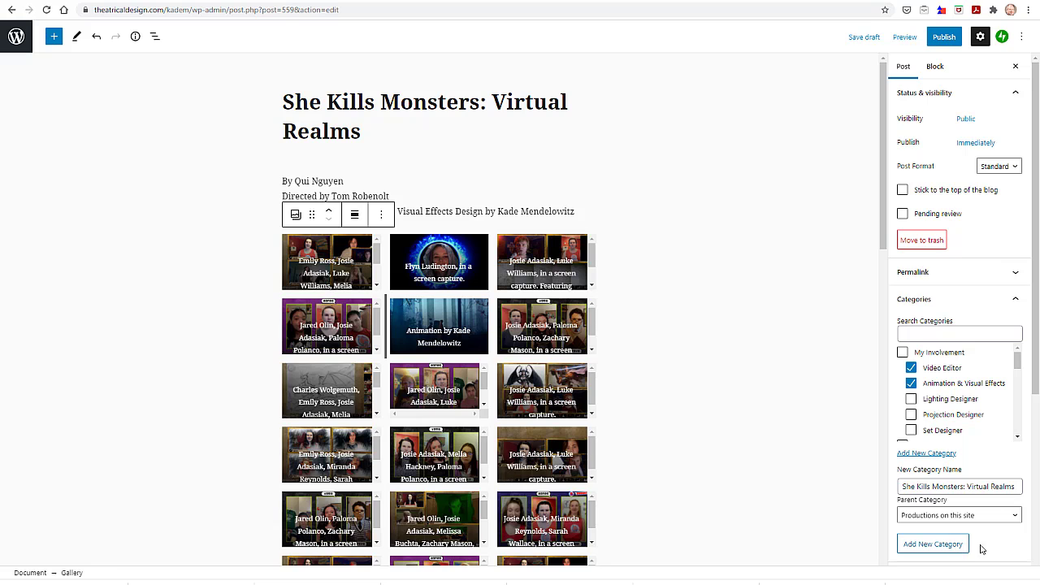
{"action": "left_click_drag", "start_coordinate": [1036, 390], "coordinate": [1036, 486]}
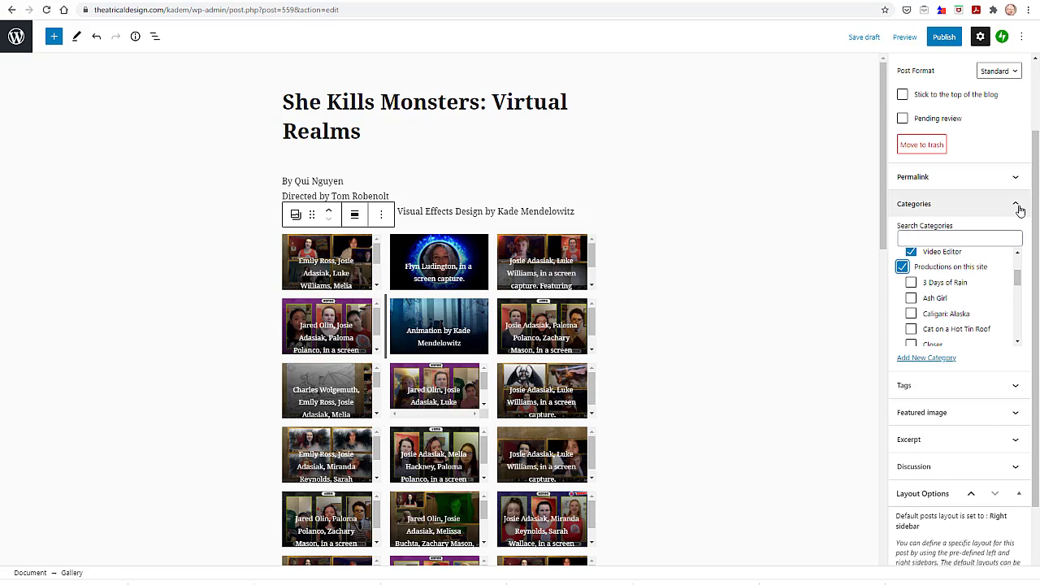
{"action": "left_click", "coordinate": [1020, 210]}
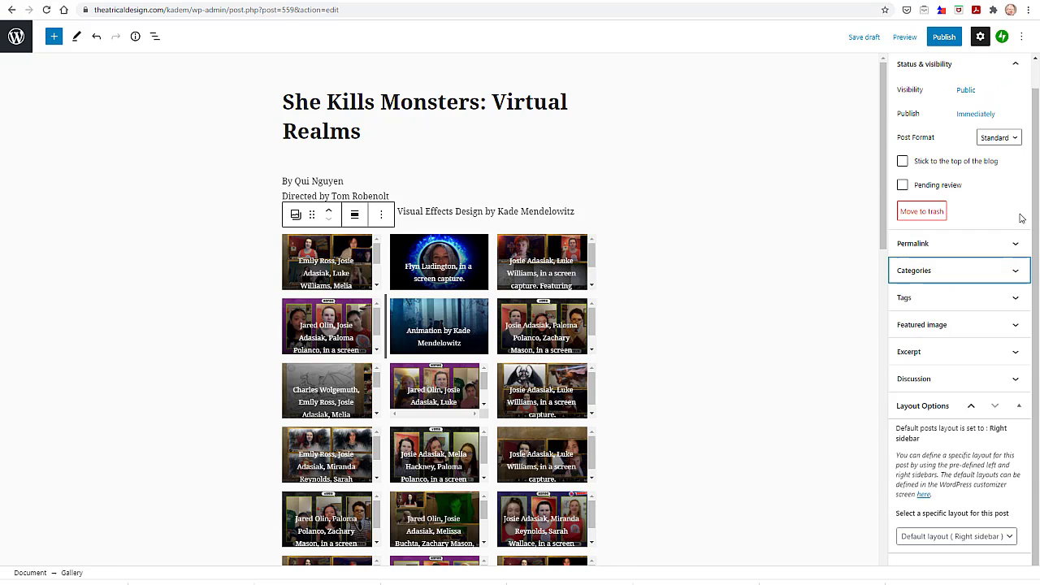
- Upload poster.jpg from the SKM folder for the featured image and set its alt text to "Poster for SKM"
{"action": "left_click", "coordinate": [1021, 326]}
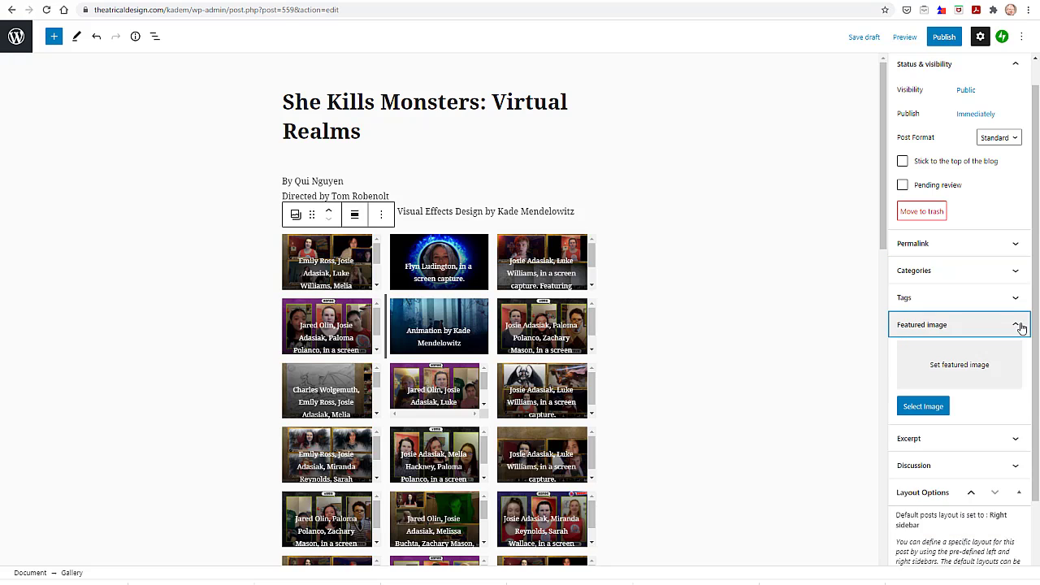
{"action": "left_click", "coordinate": [923, 408]}
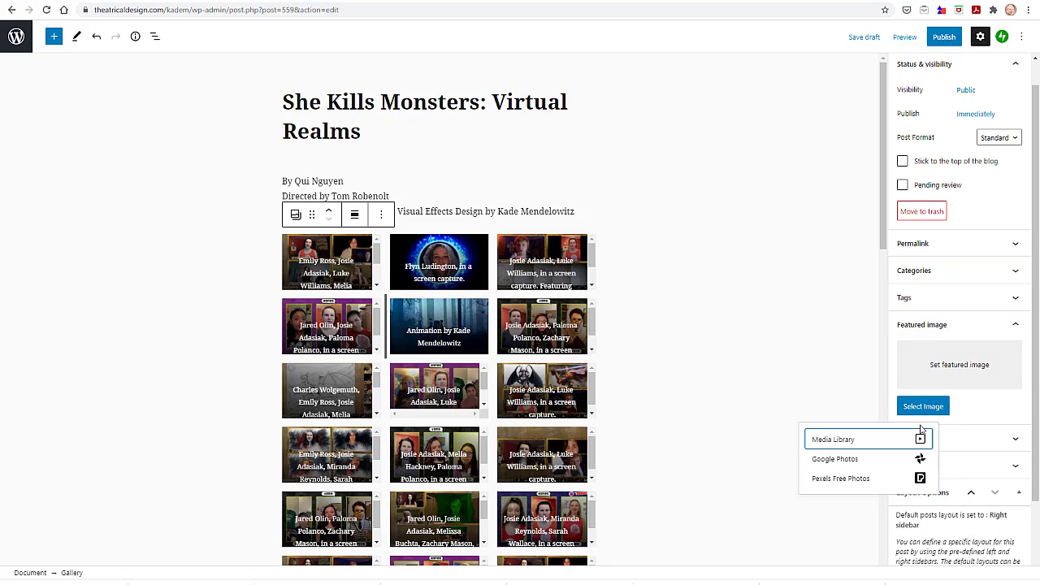
{"action": "left_click", "coordinate": [871, 441]}
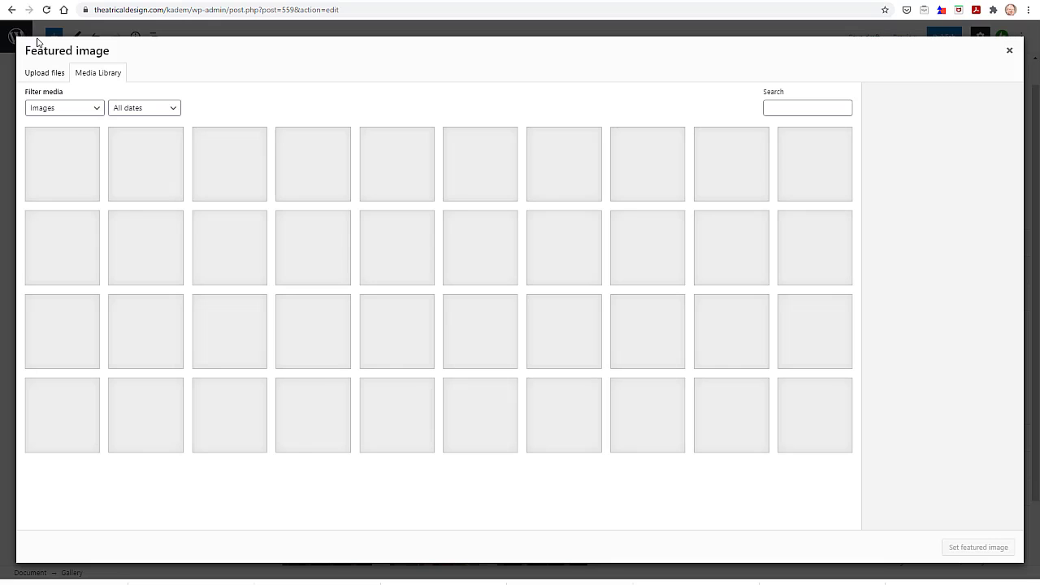
{"action": "left_click", "coordinate": [38, 73]}
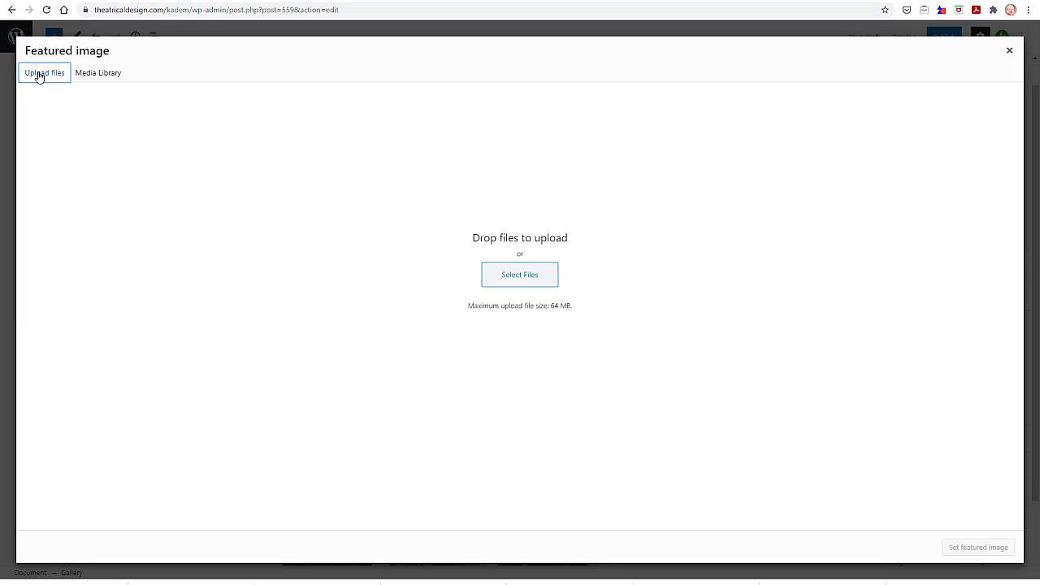
{"action": "left_click", "coordinate": [497, 277]}
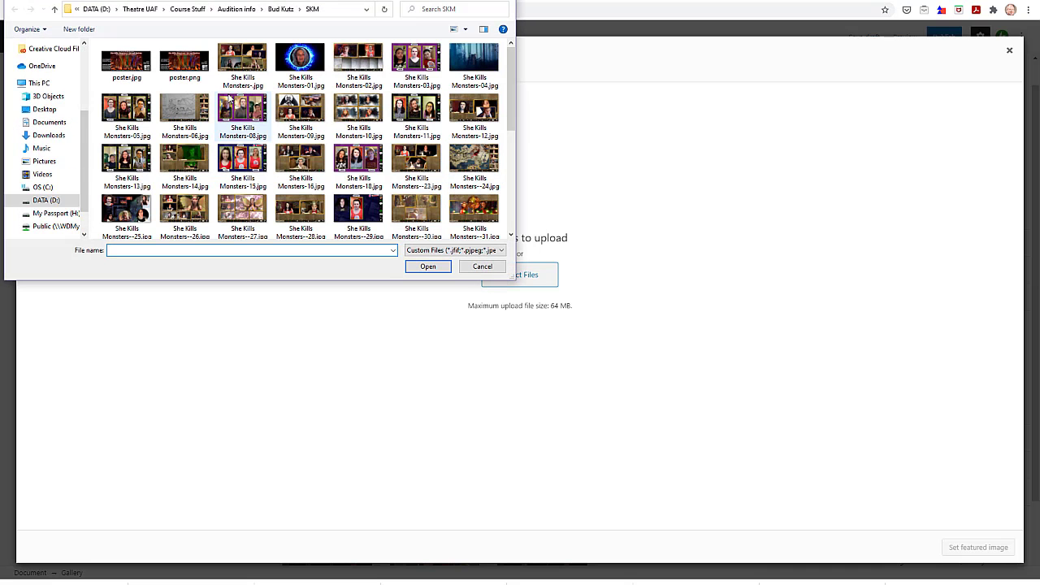
{"action": "double_click", "coordinate": [145, 55]}
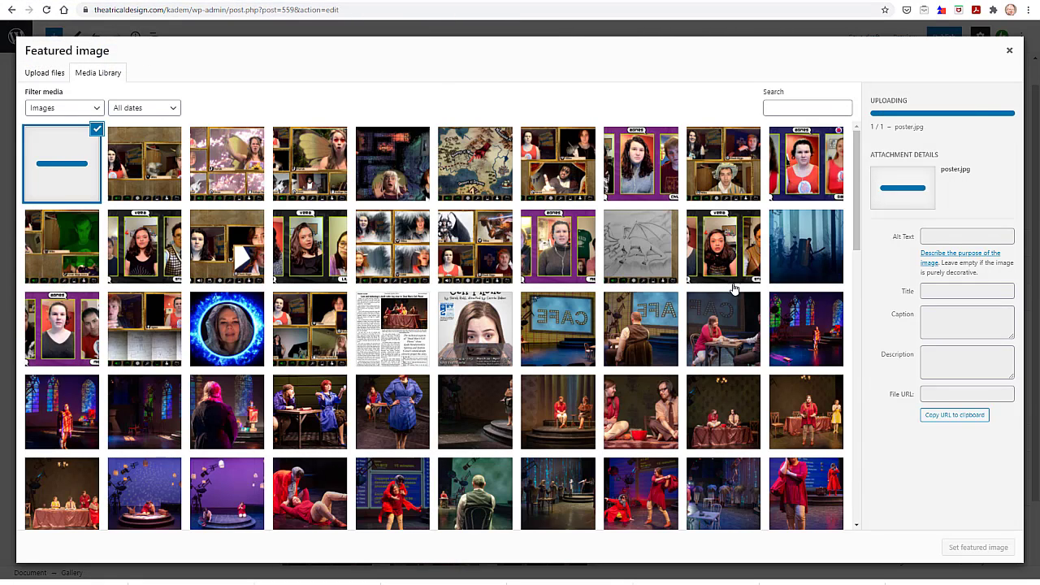
{"action": "left_click", "coordinate": [981, 193]}
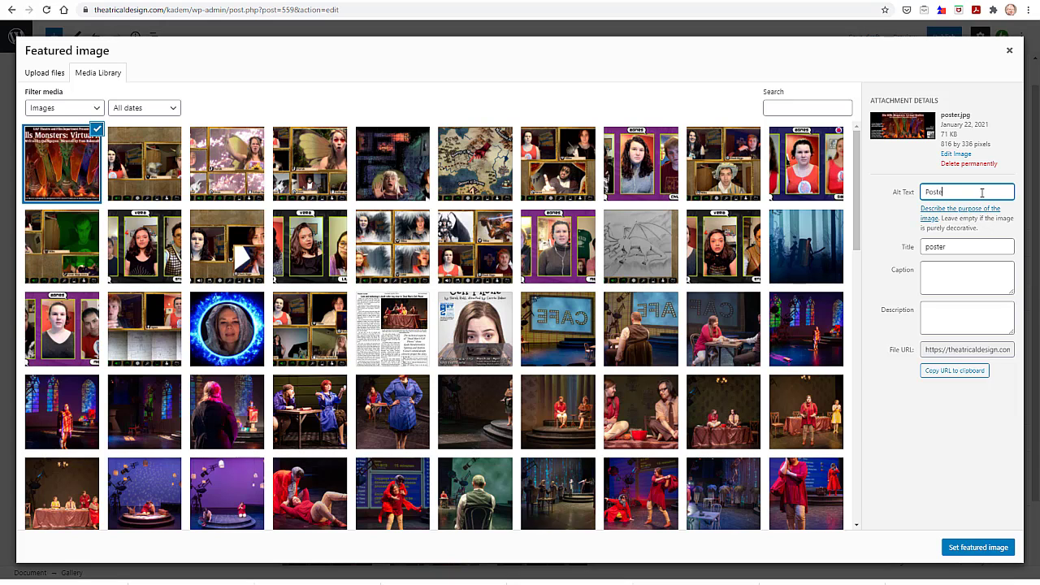
{"action": "type", "text": "Poster for SKM"}
- Set the alt text of She-Kills-Monsters-28.jpg and She-Kills-Monsters-27.jpg to "She Kills Monsters screen capture"
{"action": "left_click", "coordinate": [159, 156]}
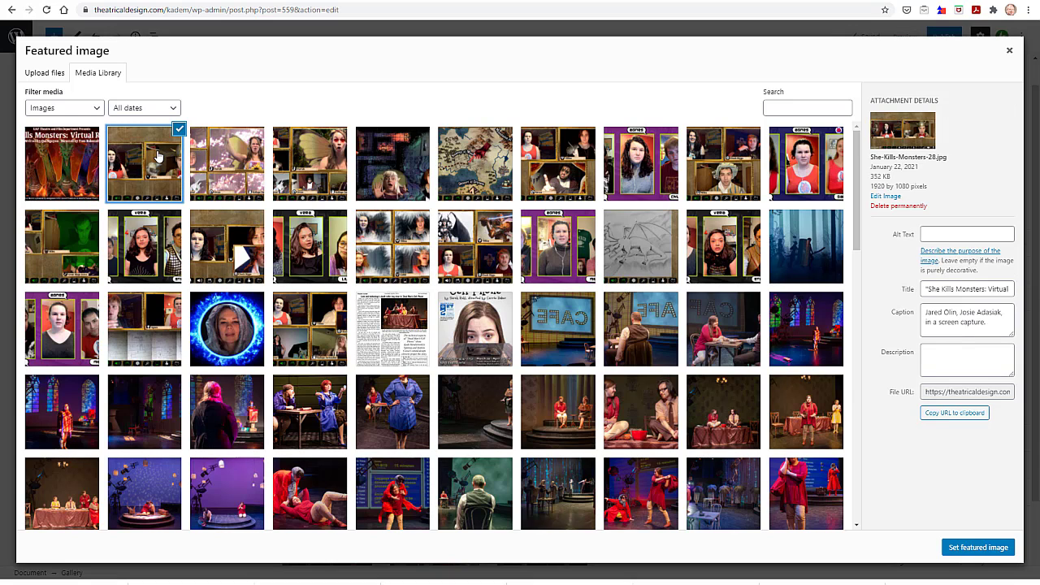
{"action": "left_click", "coordinate": [940, 234]}
{"action": "type", "text": "Kills Mon"}
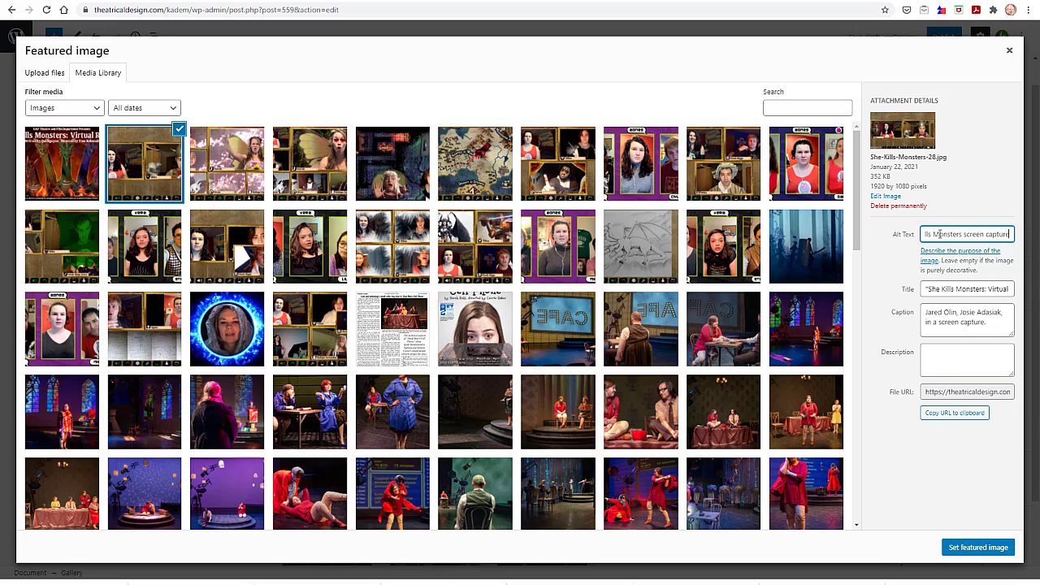
{"action": "left_click", "coordinate": [248, 156]}
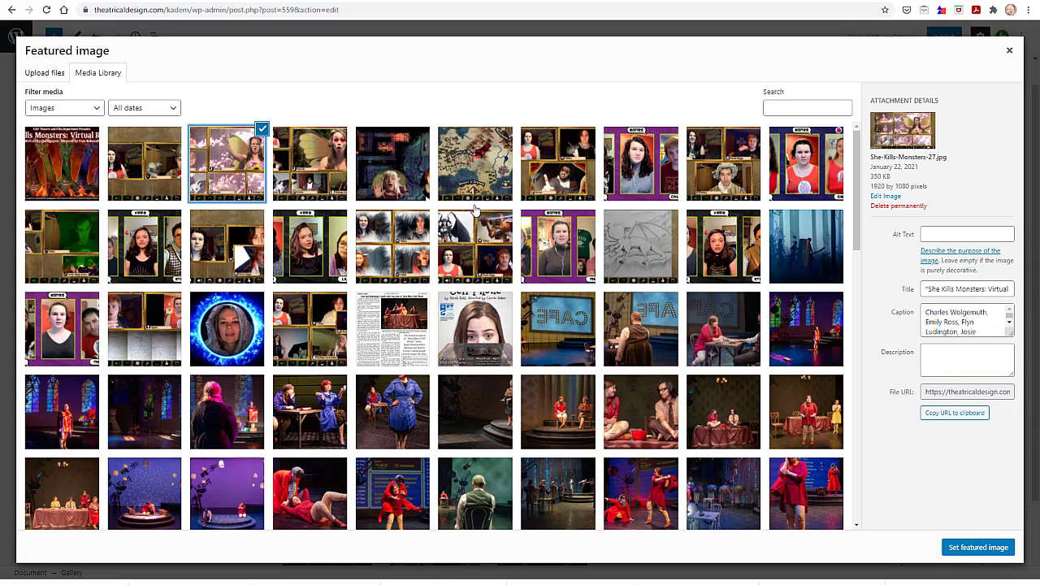
{"action": "left_click", "coordinate": [950, 236]}
{"action": "type", "text": "She Kills Monsters screen capture"}
- Give She-Kills-Monsters-26.jpg and She-Kills-Monsters-25.jpg the alt text "She Kills Monsters screen capture"
{"action": "left_click", "coordinate": [309, 162]}
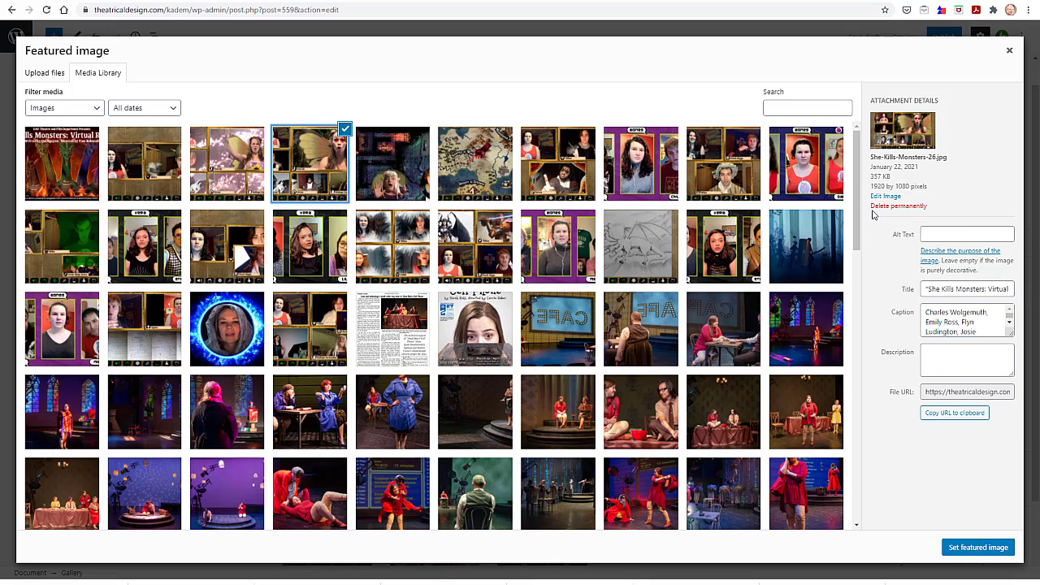
{"action": "left_click", "coordinate": [963, 234]}
{"action": "type", "text": "She Kills Monsters screen capture"}
{"action": "left_click", "coordinate": [425, 163]}
{"action": "left_click", "coordinate": [967, 234]}
{"action": "type", "text": "She Kills Monsters screen capture"}
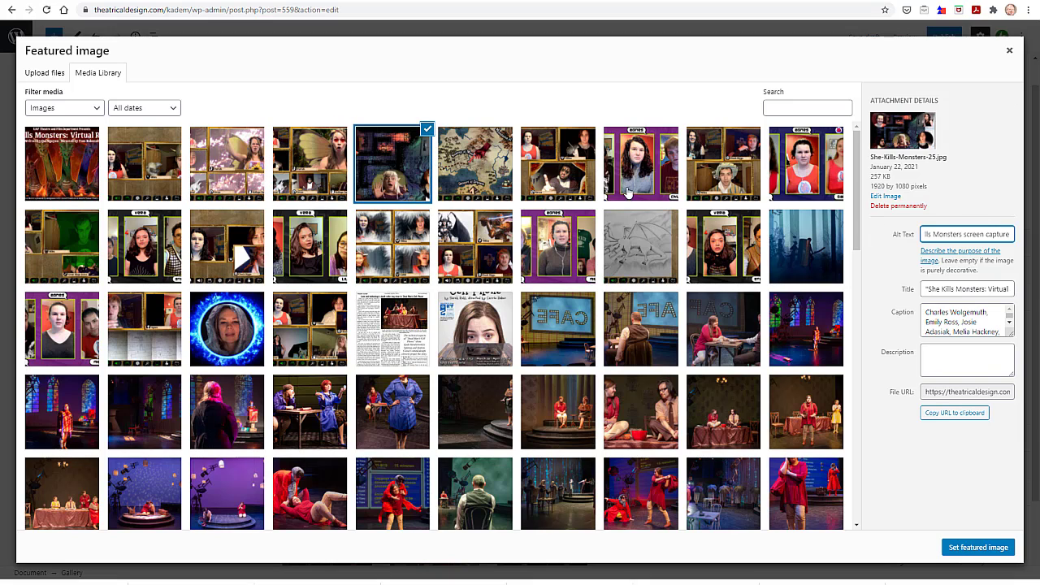
- Set the alt text of the map image and She-Kills-Monsters-23.jpg to "She Kills Monsters screen capture"
{"action": "left_click", "coordinate": [479, 164]}
{"action": "left_click", "coordinate": [967, 234]}
{"action": "key", "text": "ctrl+v"}
{"action": "left_click", "coordinate": [557, 163]}
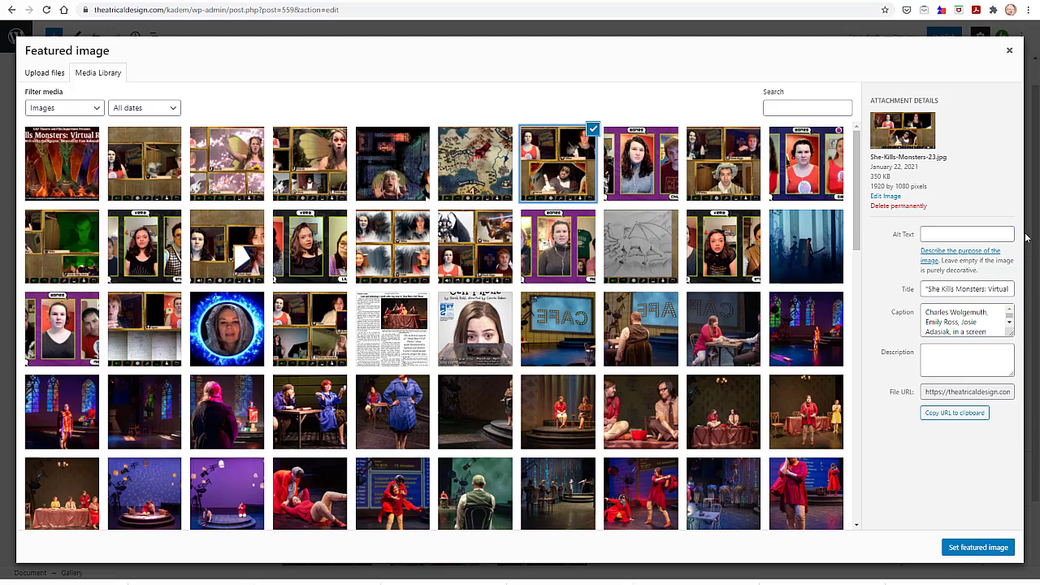
{"action": "left_click", "coordinate": [967, 234]}
{"action": "key", "text": "ctrl+v"}
- Give She-Kills-Monsters-16.jpg and the images directly before and after it the alt text "She Kills Monsters screen capture"
{"action": "left_click", "coordinate": [640, 162]}
{"action": "left_click", "coordinate": [962, 235]}
{"action": "type", "text": "She Kills Monsters screen capture"}
{"action": "left_click", "coordinate": [705, 176]}
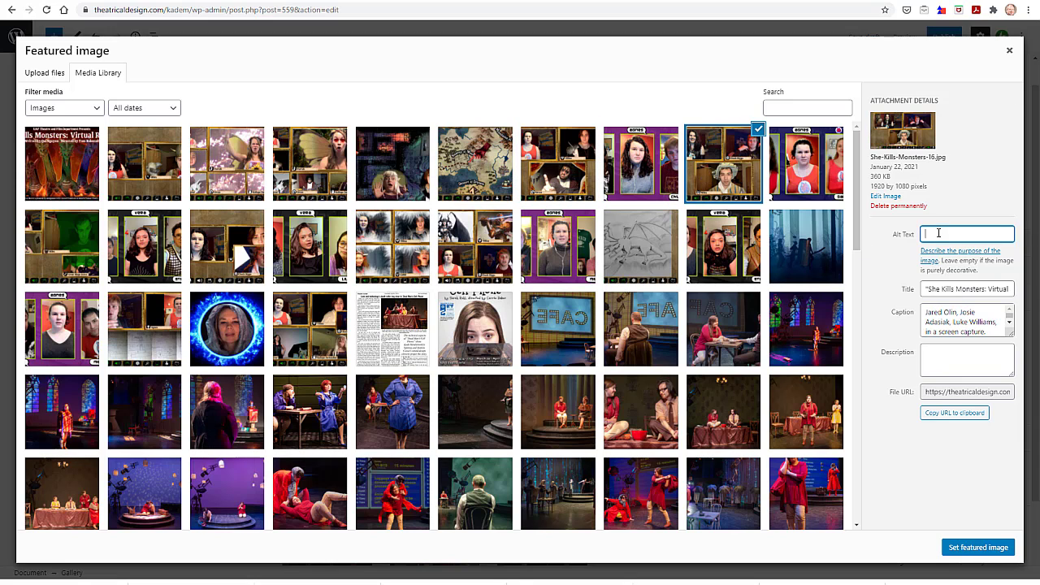
{"action": "left_click", "coordinate": [823, 187]}
{"action": "type", "text": "She Kills Monsters screen capture"}
- Set the alt text of She-Kills-Monsters-14.jpg and She-Kills-Monsters-13.jpg to "She Kills Monsters screen capture"
{"action": "left_click", "coordinate": [77, 248]}
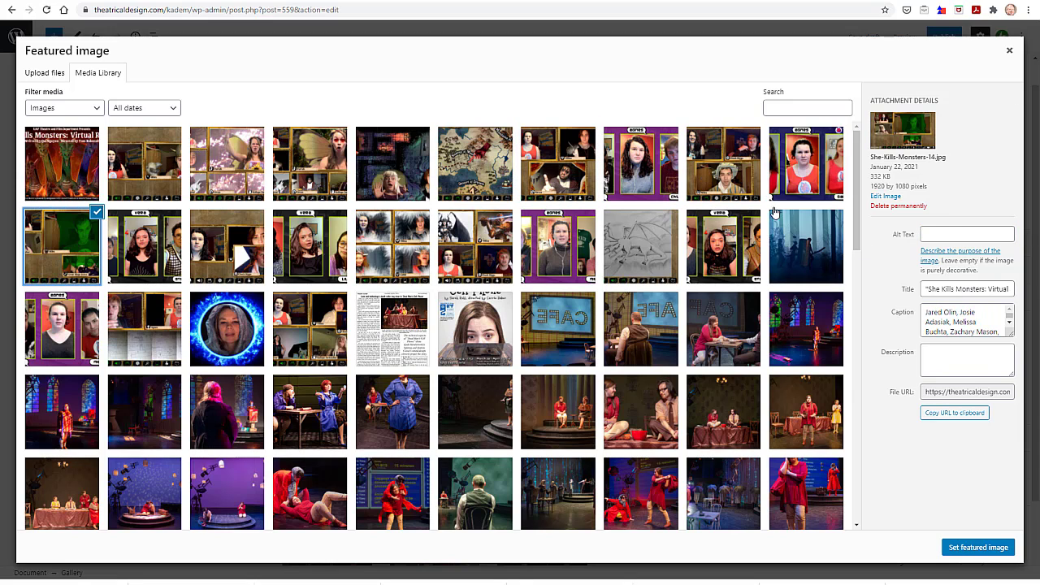
{"action": "left_click", "coordinate": [967, 234]}
{"action": "type", "text": "She Kills Monsters screen capture"}
{"action": "left_click", "coordinate": [157, 232]}
{"action": "left_click", "coordinate": [967, 234]}
{"action": "key", "text": "ctrl+v"}
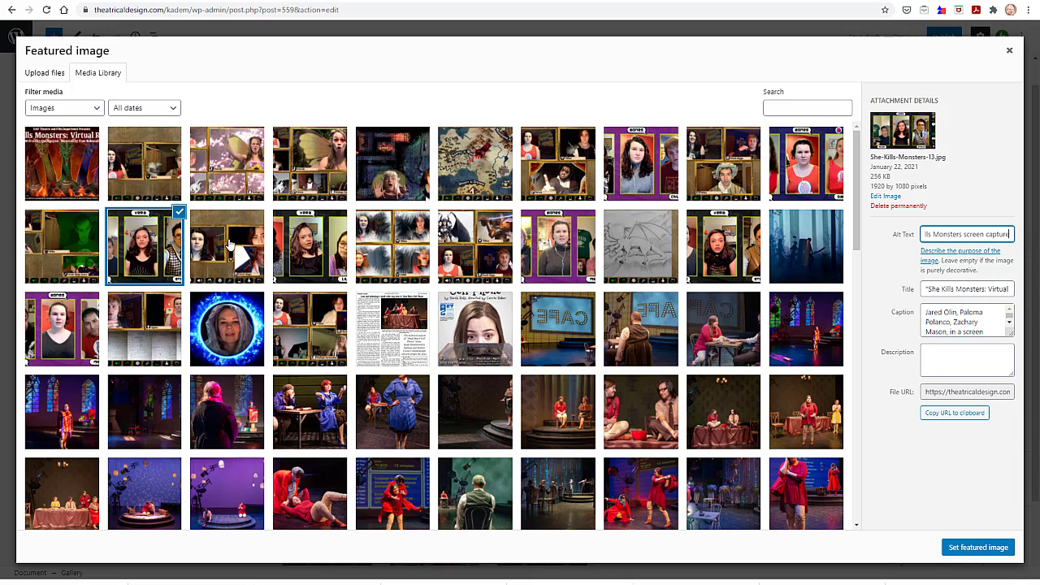
- Give the image following She-Kills-Monsters-13.jpg, and She-Kills-Monsters-11.jpg, the alt text "She Kills Monsters screen capture"
{"action": "left_click", "coordinate": [230, 245]}
{"action": "left_click", "coordinate": [967, 234]}
{"action": "key", "text": "ctrl+v"}
{"action": "left_click", "coordinate": [325, 249]}
{"action": "left_click", "coordinate": [967, 234]}
{"action": "key", "text": "ctrl+v"}
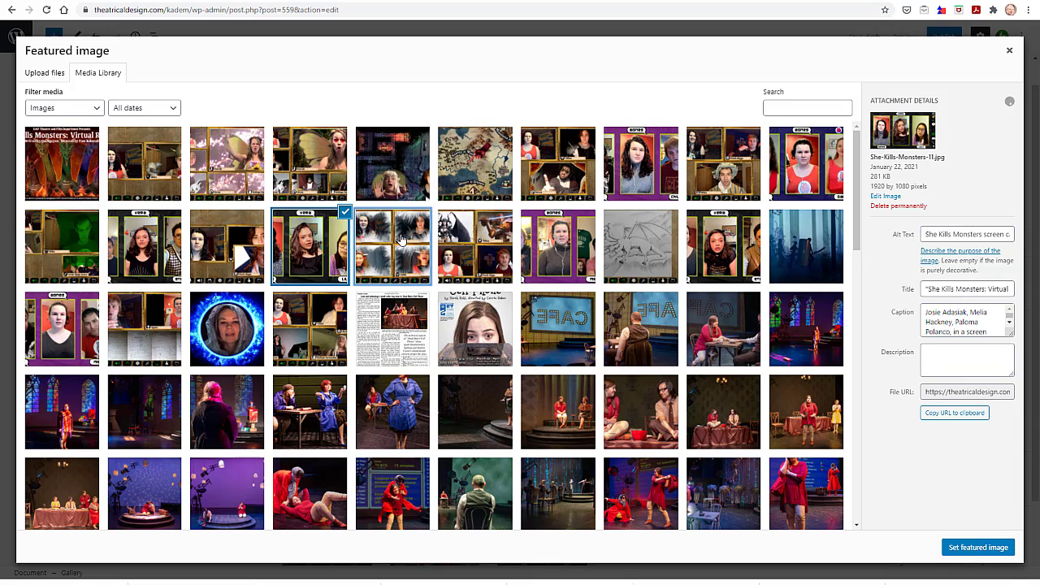
- Set the alt text of the two images following She-Kills-Monsters-11.jpg to "She Kills Monsters screen capture"
{"action": "left_click", "coordinate": [400, 239]}
{"action": "left_click", "coordinate": [967, 234]}
{"action": "key", "text": "ctrl+v"}
{"action": "left_click", "coordinate": [480, 237]}
{"action": "left_click", "coordinate": [967, 234]}
{"action": "type", "text": "She Kills Monsters screen capture"}
- Give She-Kills-Monsters-08.jpg, the dragon drawing and She-Kills-Monsters-05.jpg the alt text "She Kills Monsters screen capture"
{"action": "left_click", "coordinate": [557, 244]}
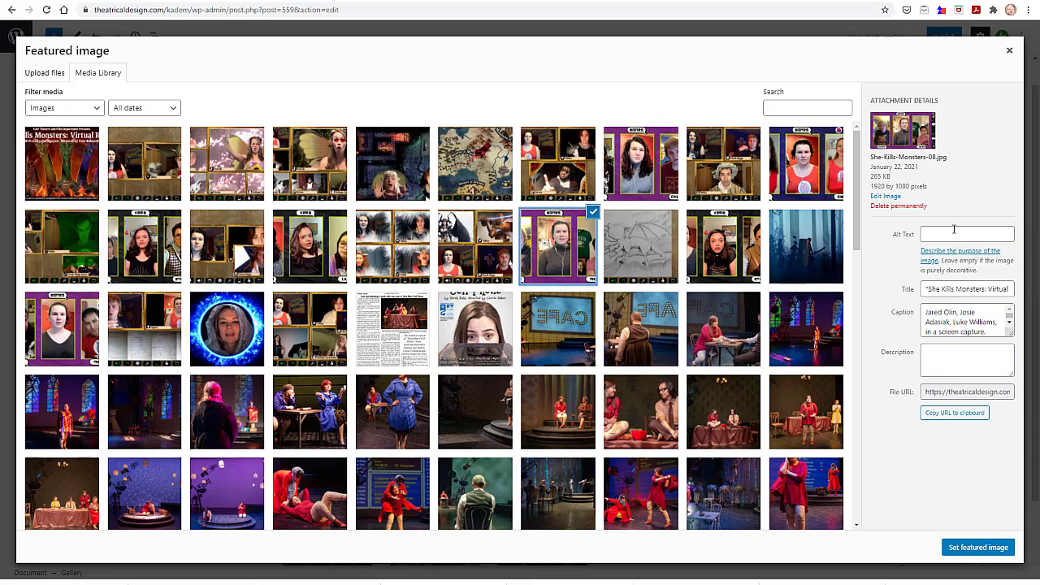
{"action": "left_click", "coordinate": [967, 234]}
{"action": "type", "text": "She Kills Monsters screen capture"}
{"action": "left_click", "coordinate": [626, 266]}
{"action": "left_click", "coordinate": [967, 234]}
{"action": "type", "text": "She Kills Monsters screen capture"}
{"action": "left_click", "coordinate": [726, 247]}
{"action": "left_click", "coordinate": [967, 234]}
{"action": "key", "text": "ctrl+v"}
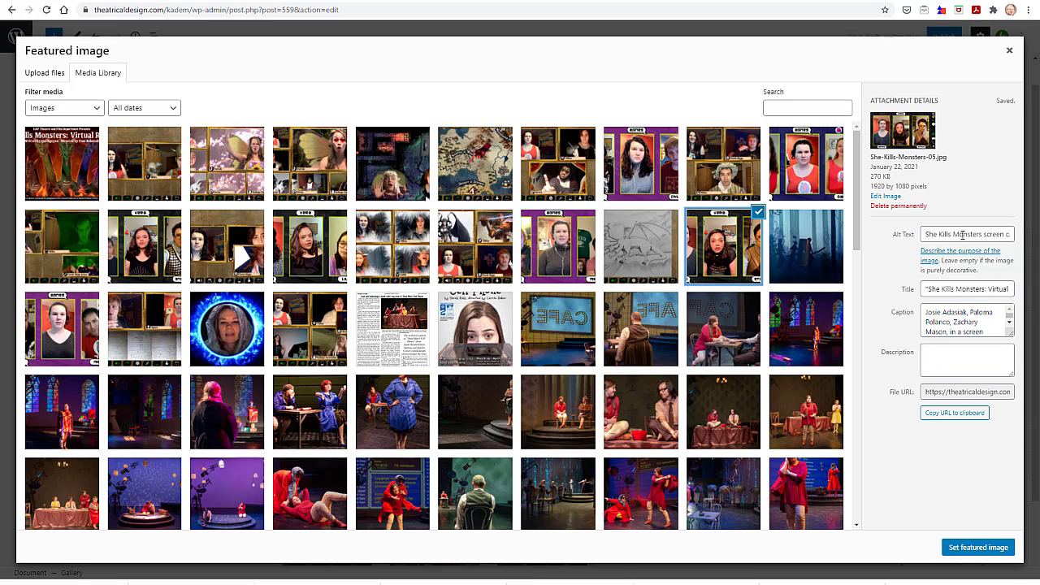
- Set the alt text of She-Kills-Monsters-03.jpg and the image following it to "She Kills Monsters screen capture"
{"action": "left_click", "coordinate": [792, 248]}
{"action": "left_click", "coordinate": [75, 336]}
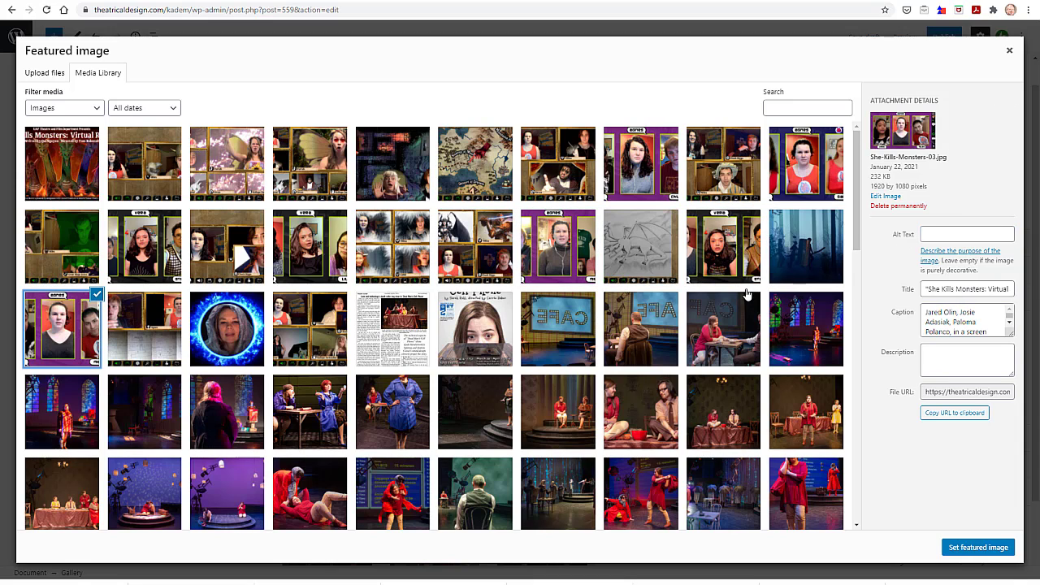
{"action": "left_click", "coordinate": [967, 234]}
{"action": "type", "text": "She Kills Monsters screen capture"}
{"action": "left_click", "coordinate": [144, 329]}
{"action": "left_click", "coordinate": [967, 234]}
{"action": "type", "text": "She Kills Monsters screen capture"}
- Give She-Kills-Monsters-01.jpg and She-Kills-Monsters-.jpg the alt text "She Kills Monsters screen capture"
{"action": "left_click", "coordinate": [228, 329]}
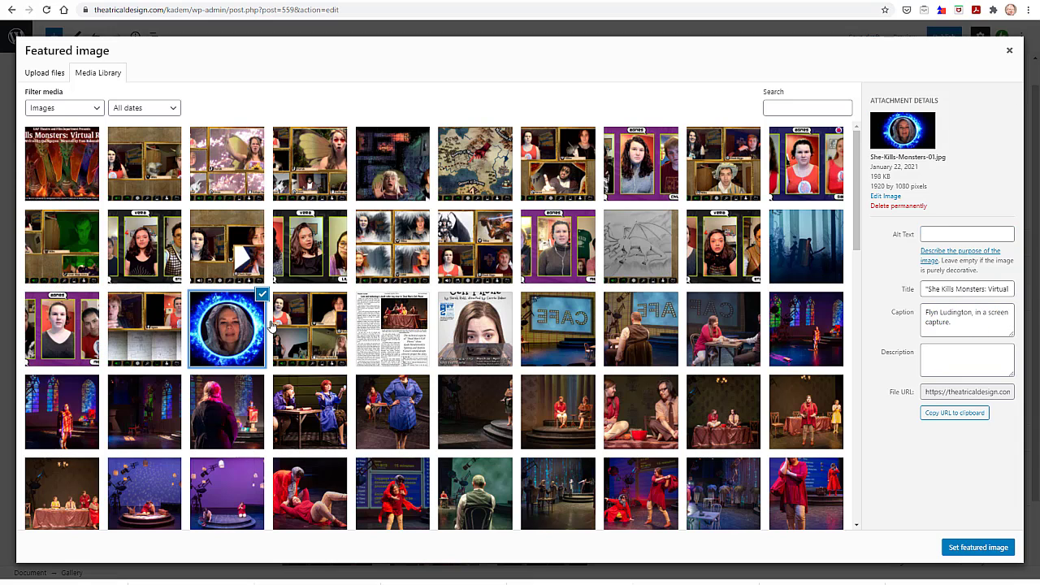
{"action": "left_click", "coordinate": [967, 234]}
{"action": "type", "text": "She Kills Monsters screen capture"}
{"action": "left_click", "coordinate": [317, 333]}
{"action": "left_click", "coordinate": [967, 191]}
{"action": "key", "text": "ctrl+v"}
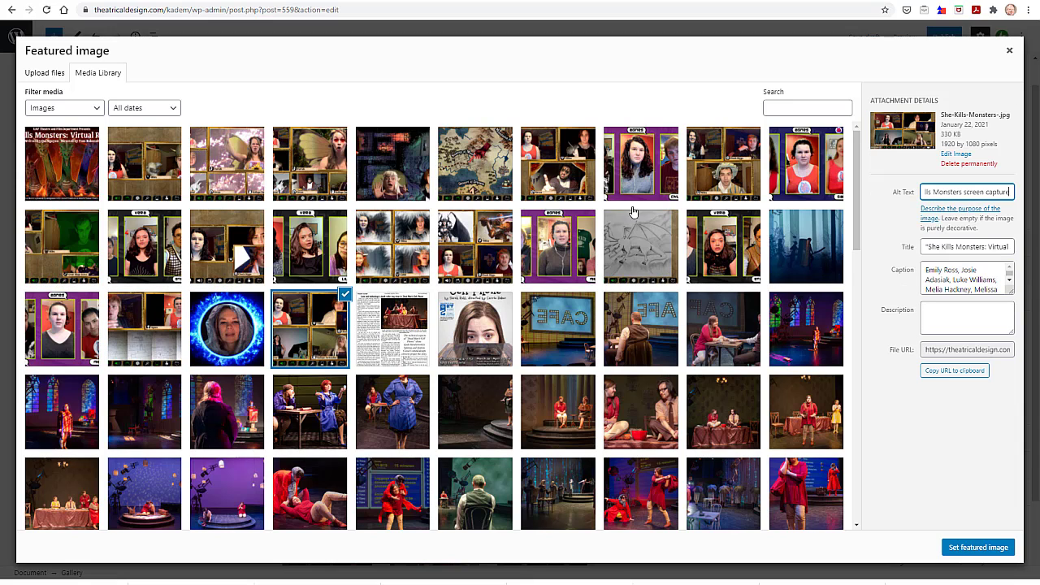
- Set poster.jpg as the featured image and publish the "She Kills Monsters: Virtual Realms" post
{"action": "left_click", "coordinate": [49, 162]}
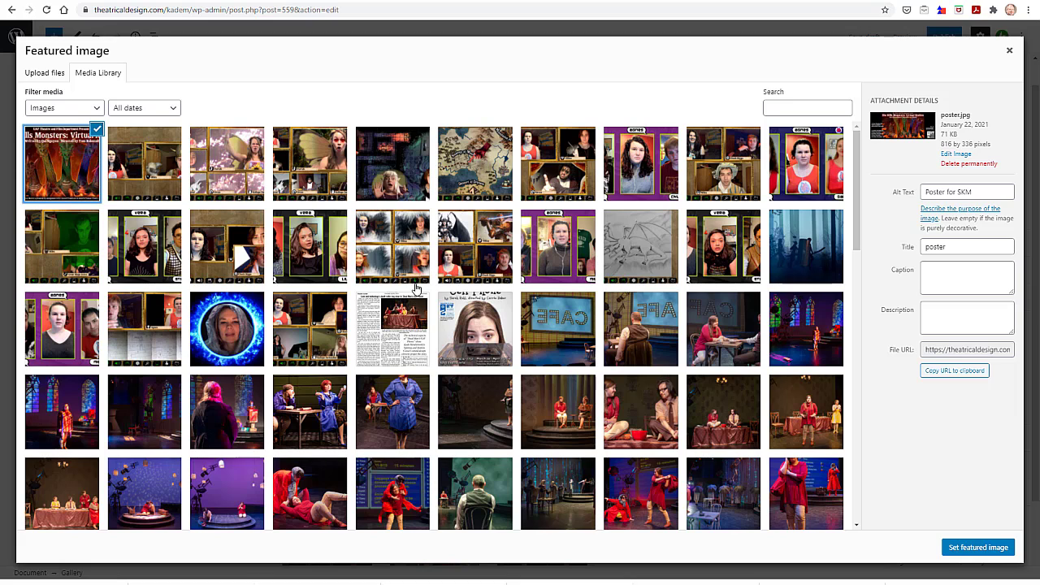
{"action": "left_click", "coordinate": [979, 551]}
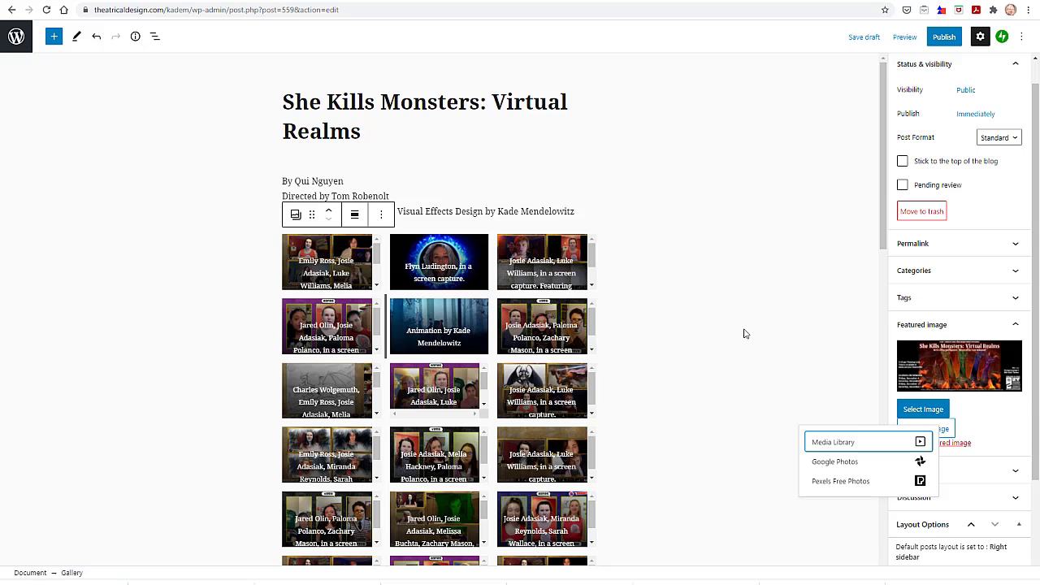
{"action": "left_click", "coordinate": [905, 37]}
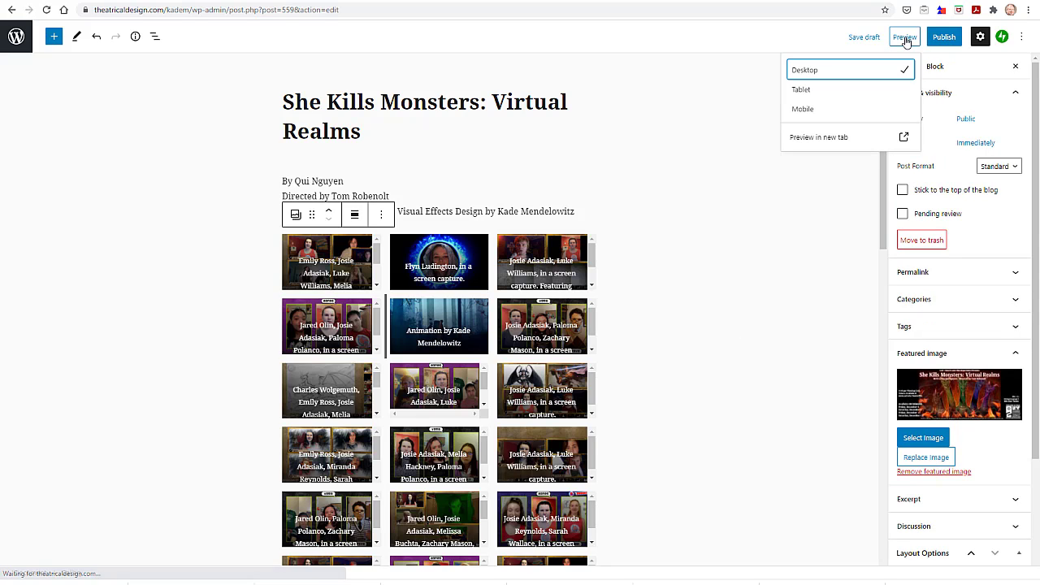
{"action": "left_click", "coordinate": [906, 38]}
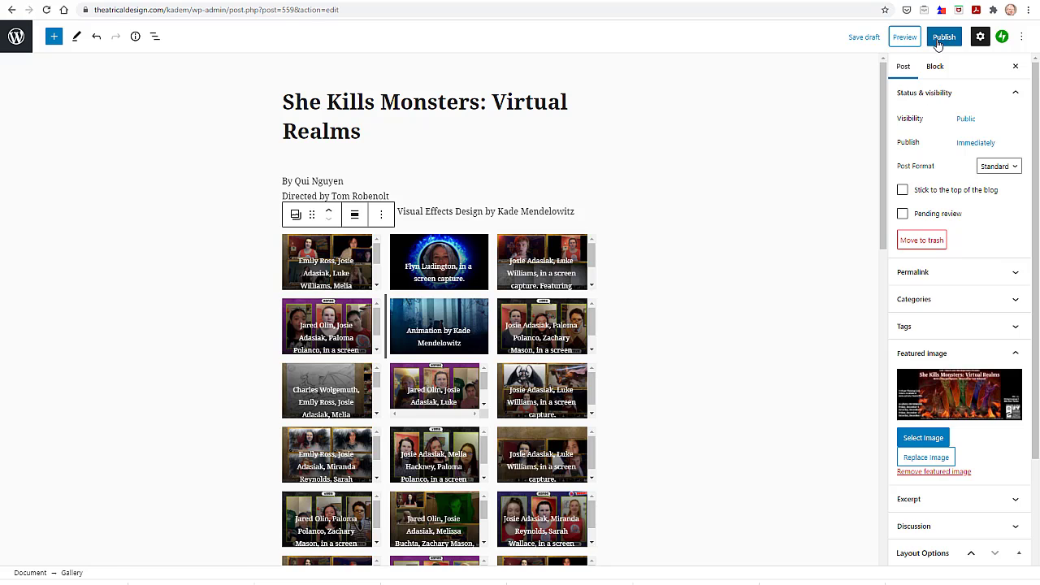
{"action": "left_click", "coordinate": [942, 38]}
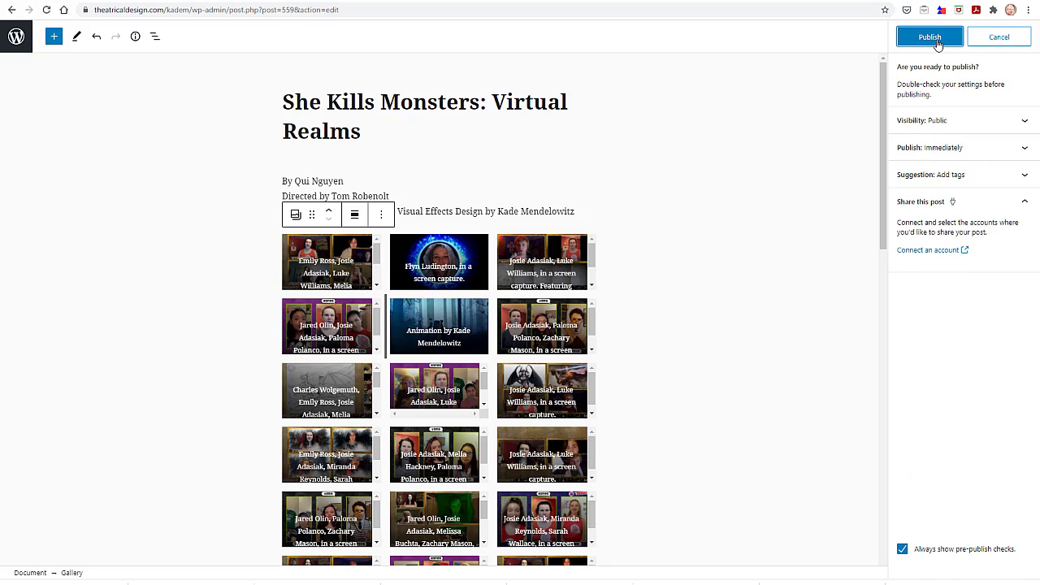
{"action": "left_click", "coordinate": [935, 41]}
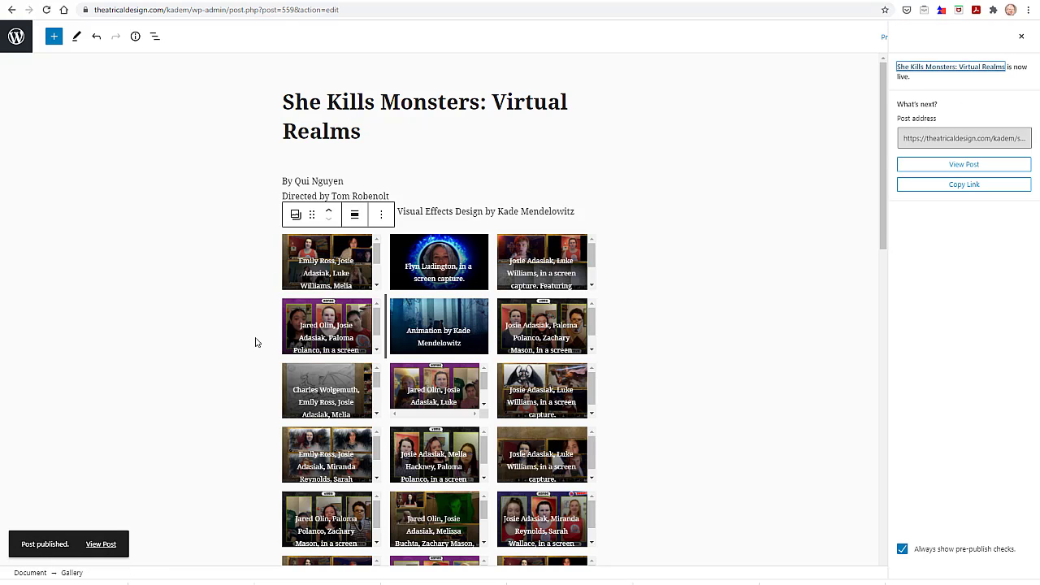
- View the published post with its gallery, and check how its entry is displayed on the site's home page
{"action": "left_click", "coordinate": [966, 169]}
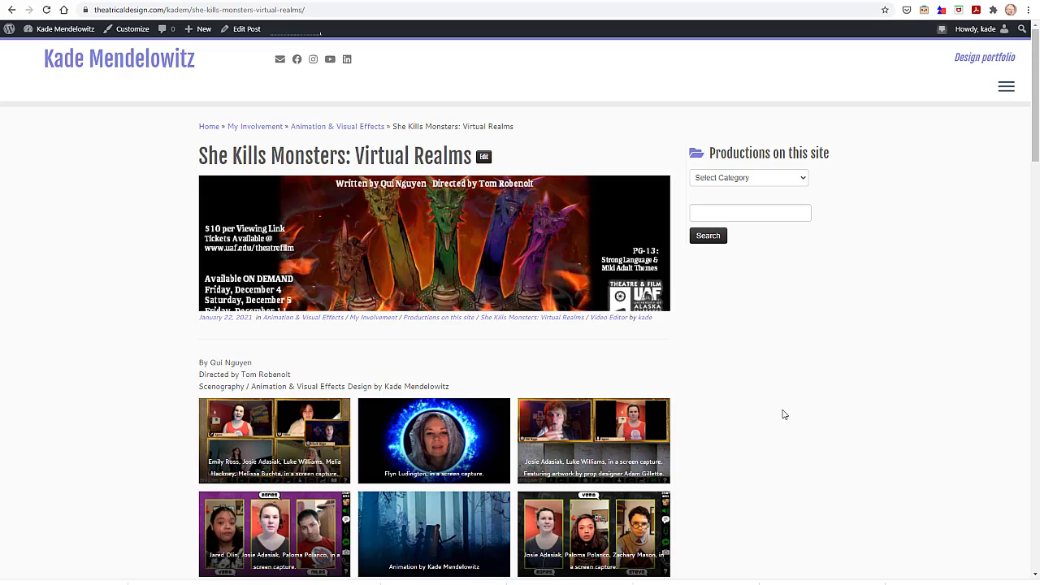
{"action": "scroll", "coordinate": [784, 414], "scroll_direction": "down", "scroll_amount": 5}
{"action": "scroll", "coordinate": [784, 414], "scroll_direction": "down", "scroll_amount": 10}
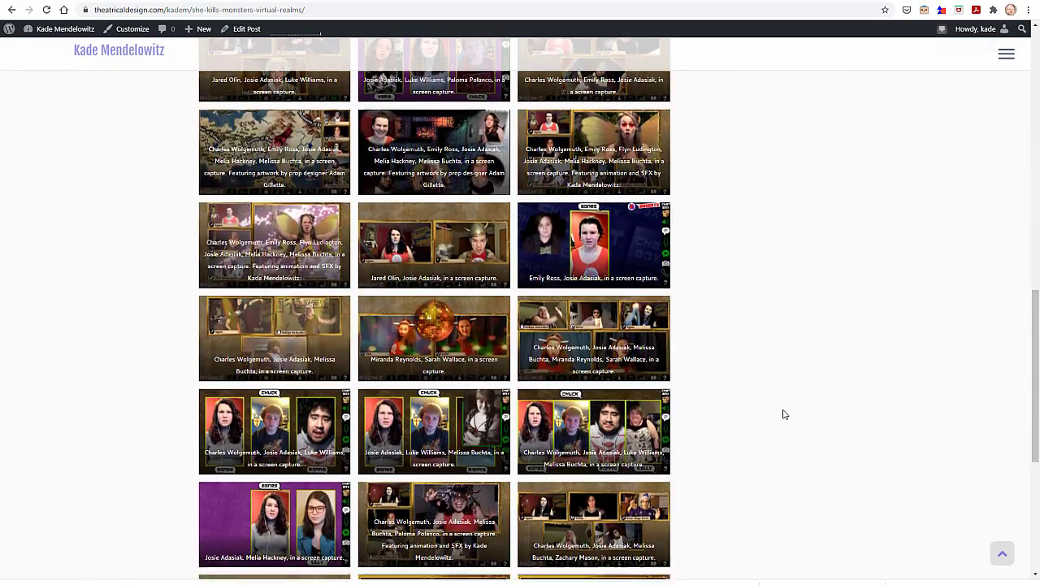
{"action": "scroll", "coordinate": [784, 415], "scroll_direction": "up", "scroll_amount": 15}
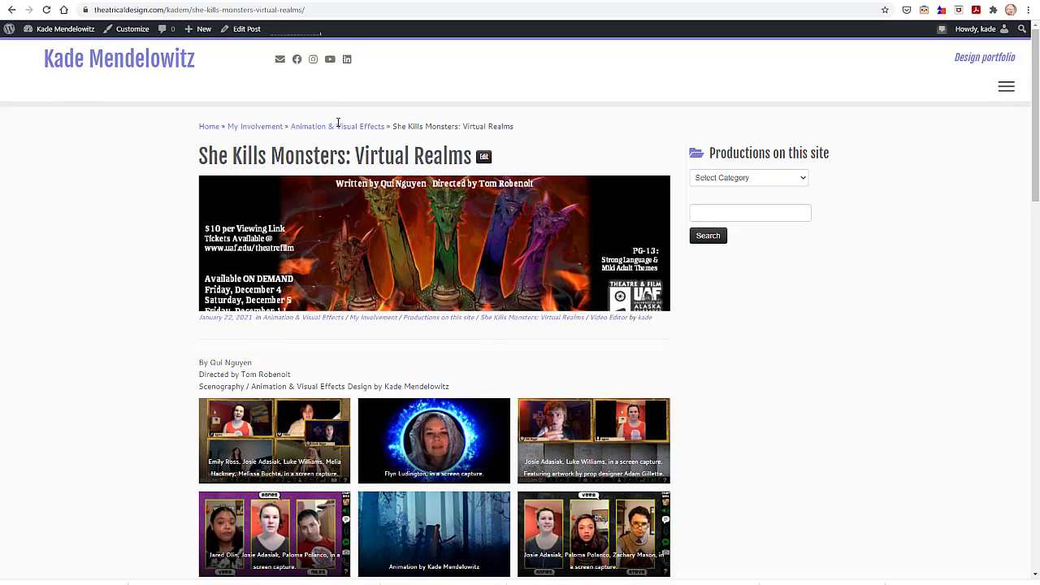
{"action": "left_click", "coordinate": [209, 129]}
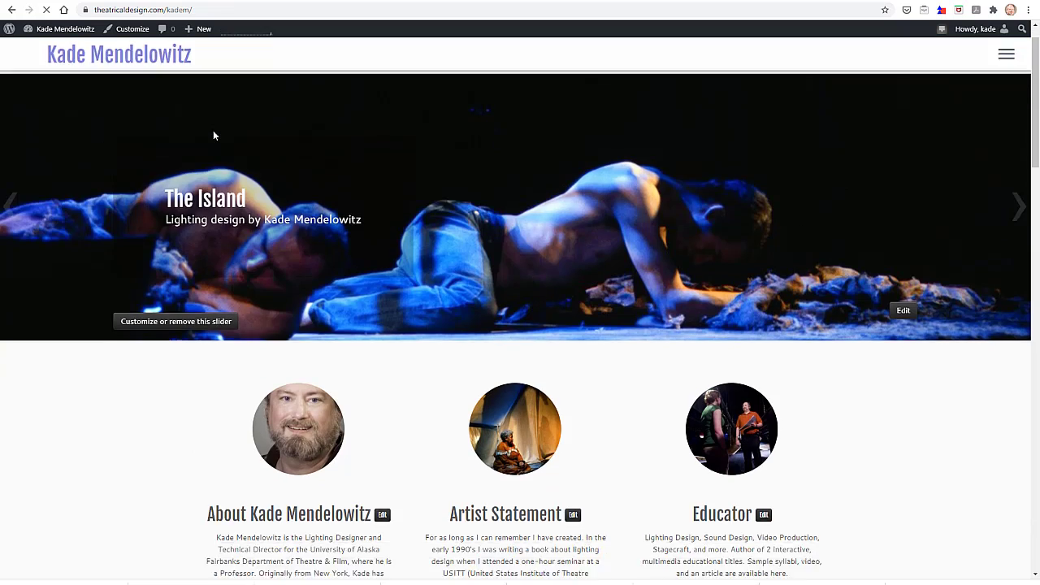
{"action": "scroll", "coordinate": [212, 138], "scroll_direction": "down", "scroll_amount": 8}
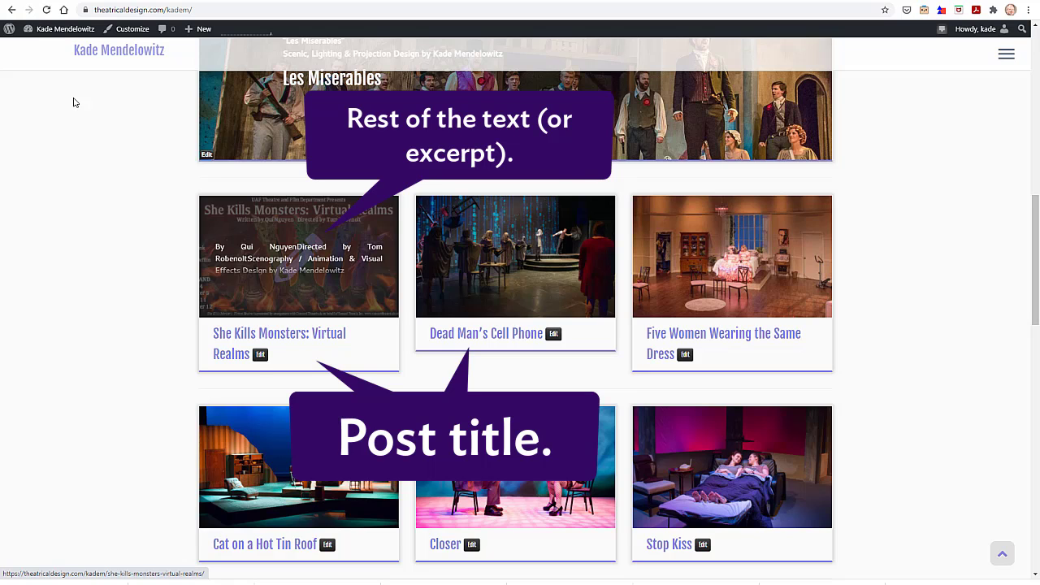
- Quick-edit "She Kills Monsters: Virtual Realms" in the dashboard's posts list, setting its date to December 8, 2020, and save the change
{"action": "mouse_move", "coordinate": [53, 30]}
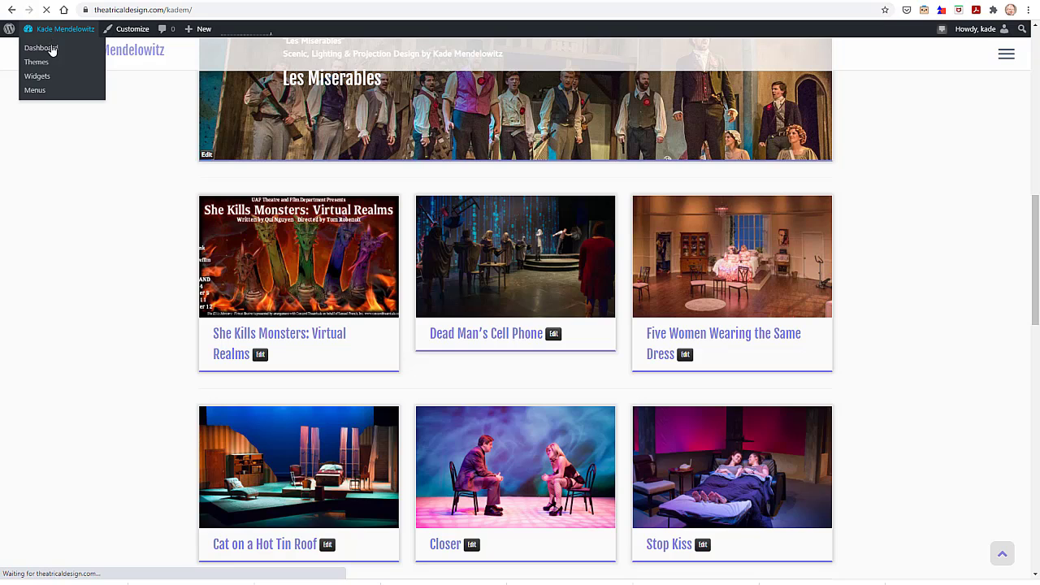
{"action": "left_click", "coordinate": [49, 50]}
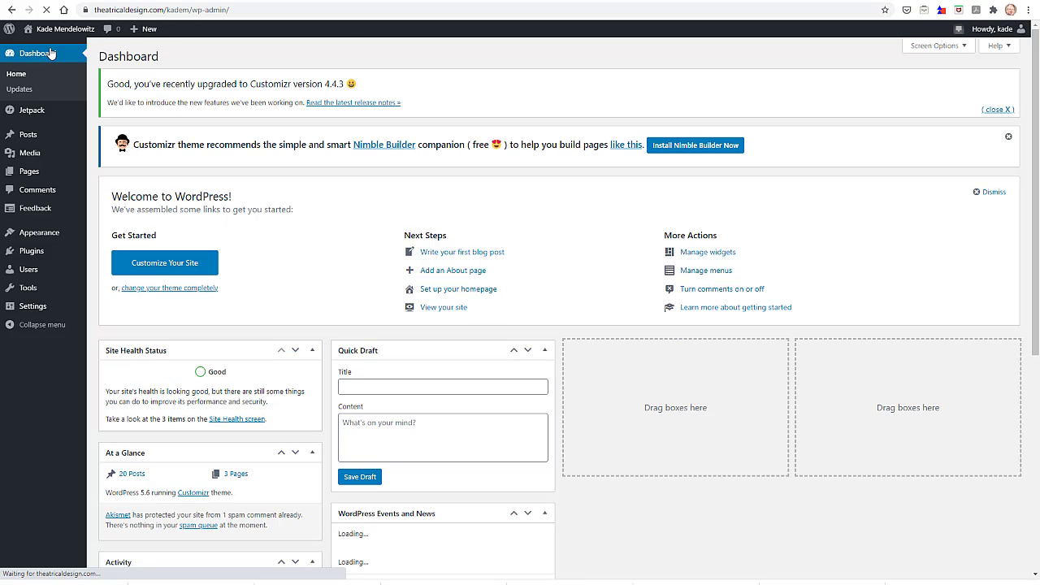
{"action": "left_click", "coordinate": [39, 135]}
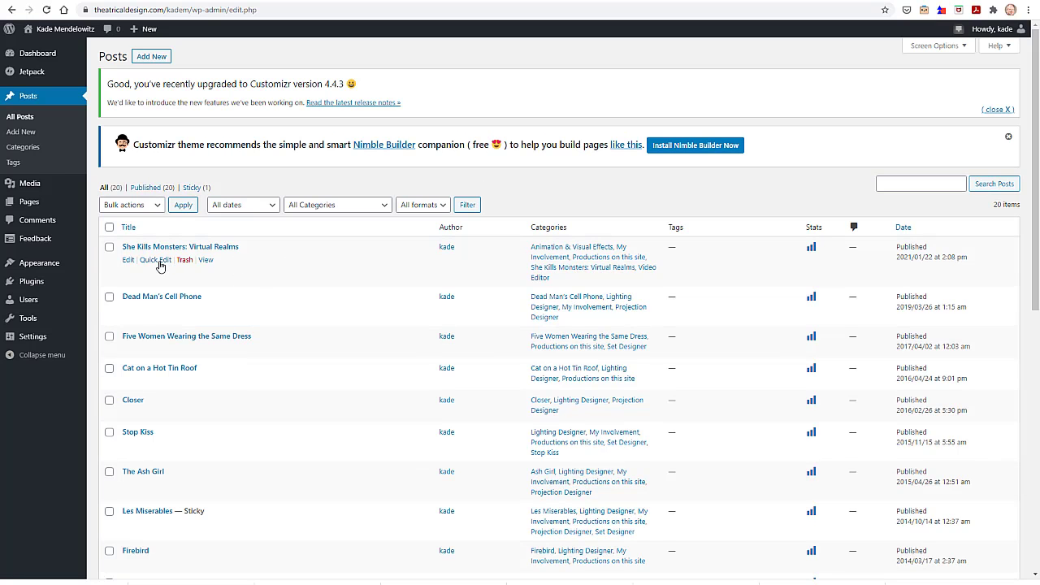
{"action": "left_click", "coordinate": [157, 264]}
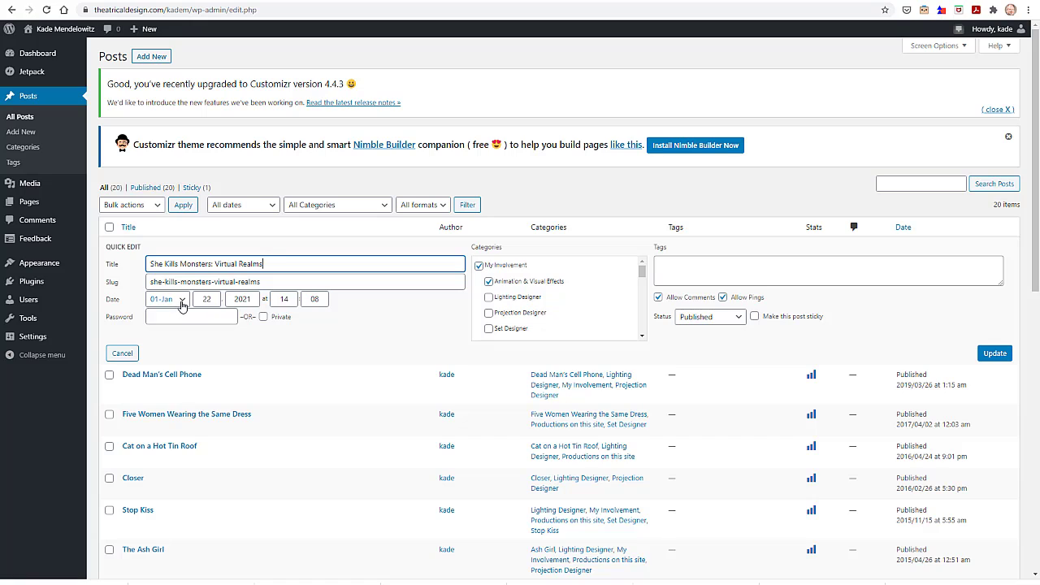
{"action": "left_click", "coordinate": [181, 303]}
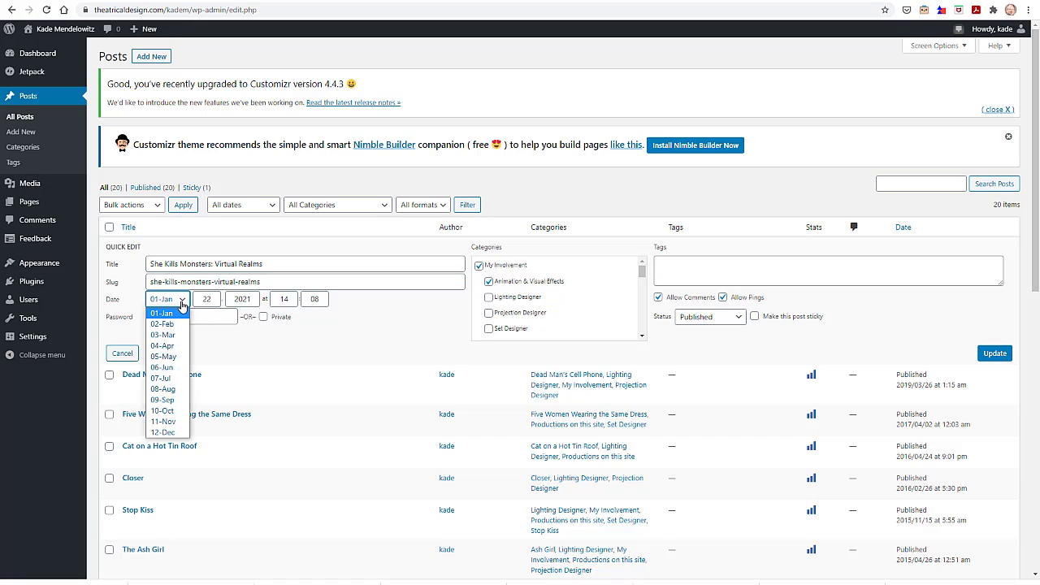
{"action": "left_click", "coordinate": [186, 432]}
{"action": "left_click", "coordinate": [213, 299]}
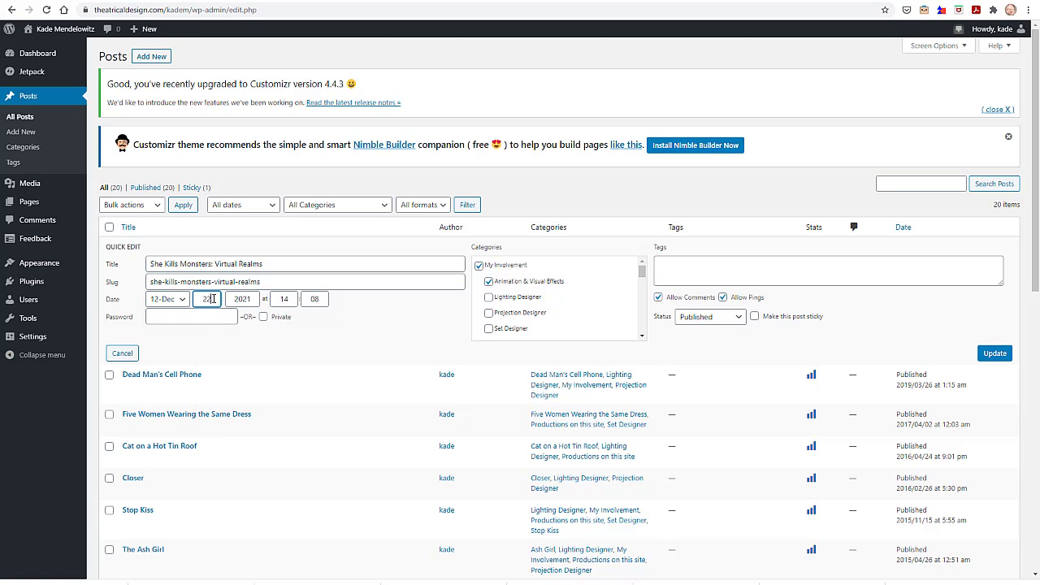
{"action": "double_click", "coordinate": [212, 299]}
{"action": "left_click", "coordinate": [253, 300]}
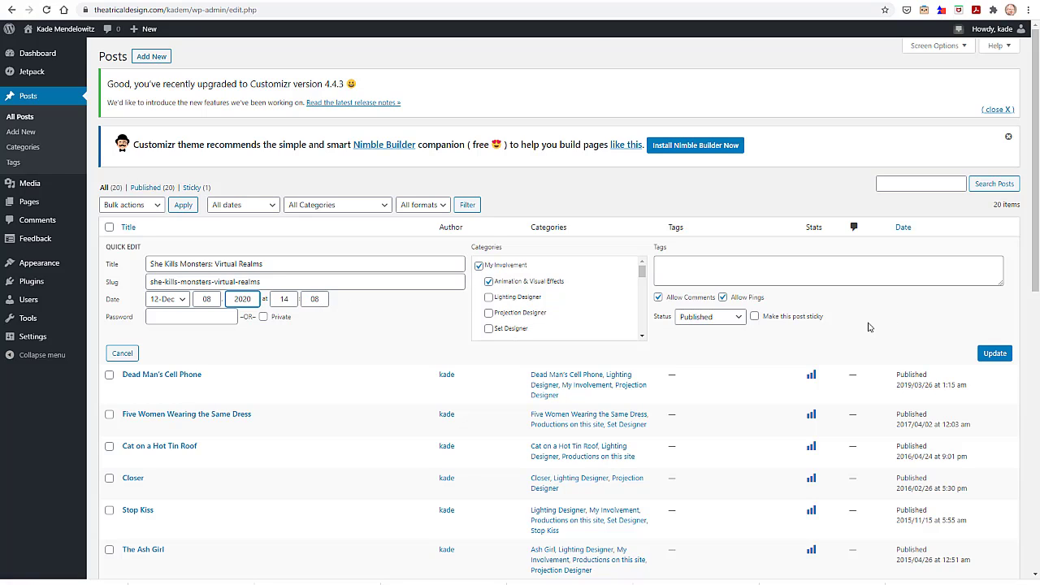
{"action": "left_click", "coordinate": [995, 352]}
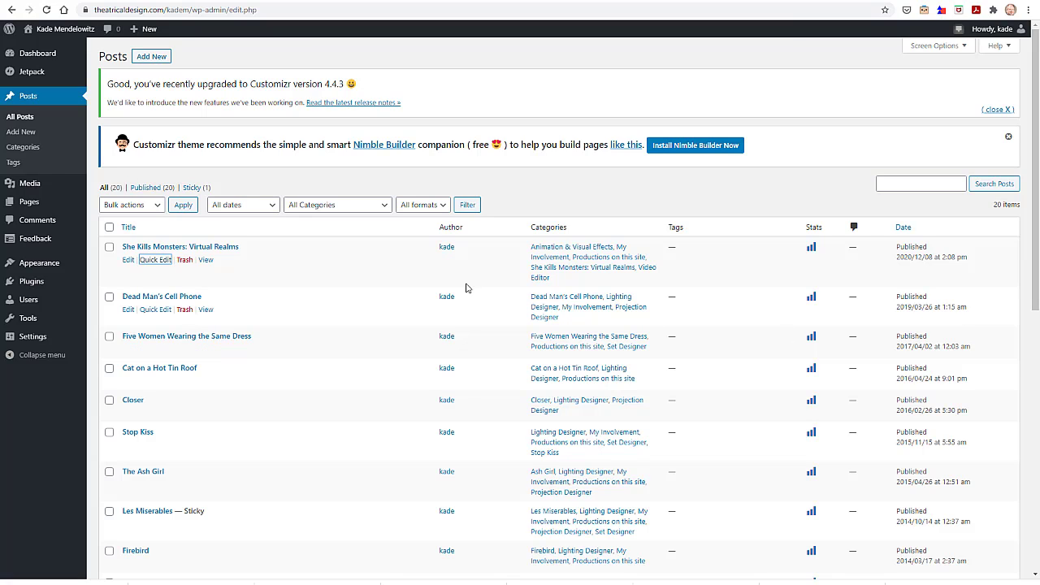
- Open the post for full editing, add the excerpt "Sceneography and Visual Effects by" followed by the designer's name, and update the post
{"action": "left_click", "coordinate": [128, 260]}
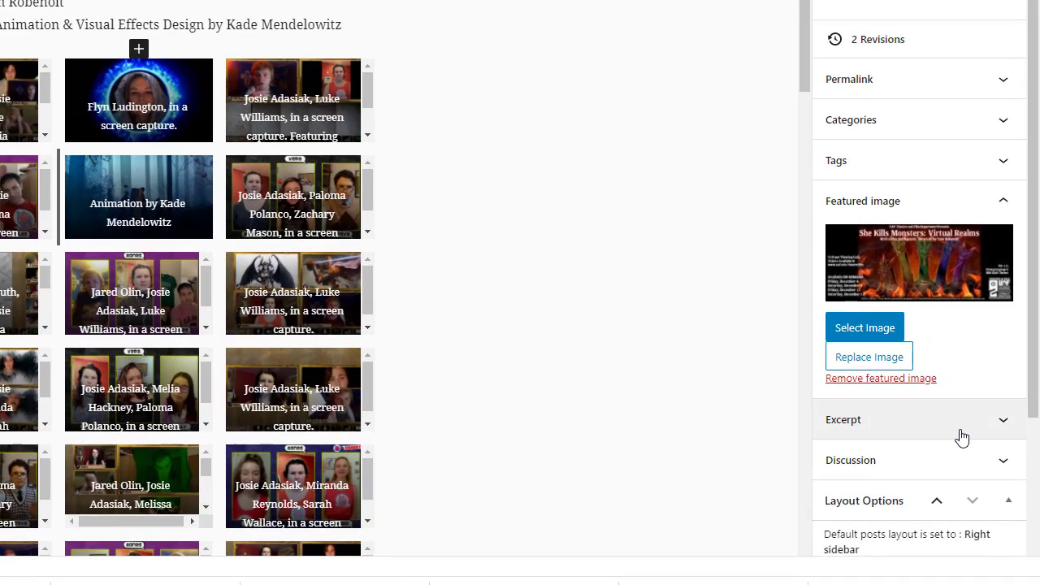
{"action": "left_click", "coordinate": [960, 431]}
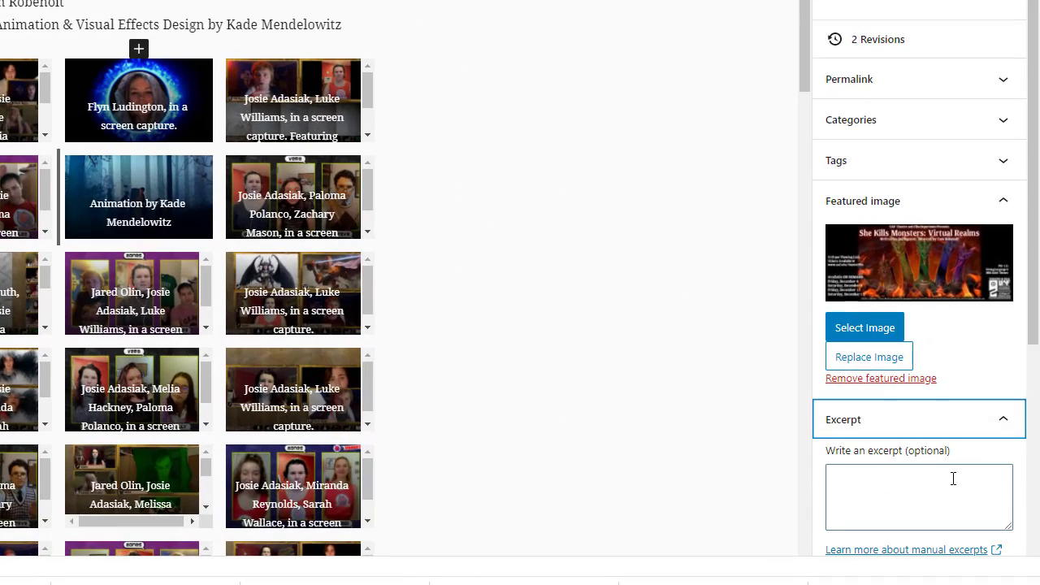
{"action": "left_click", "coordinate": [953, 479]}
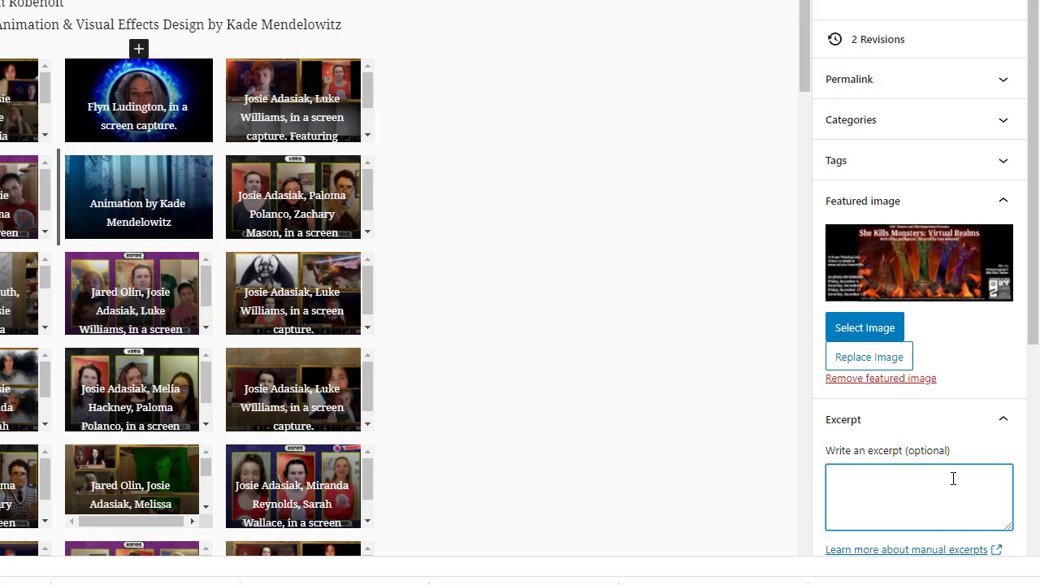
{"action": "type", "text": "Sceneography and Visual Effects by Kade Mendelowitz"}
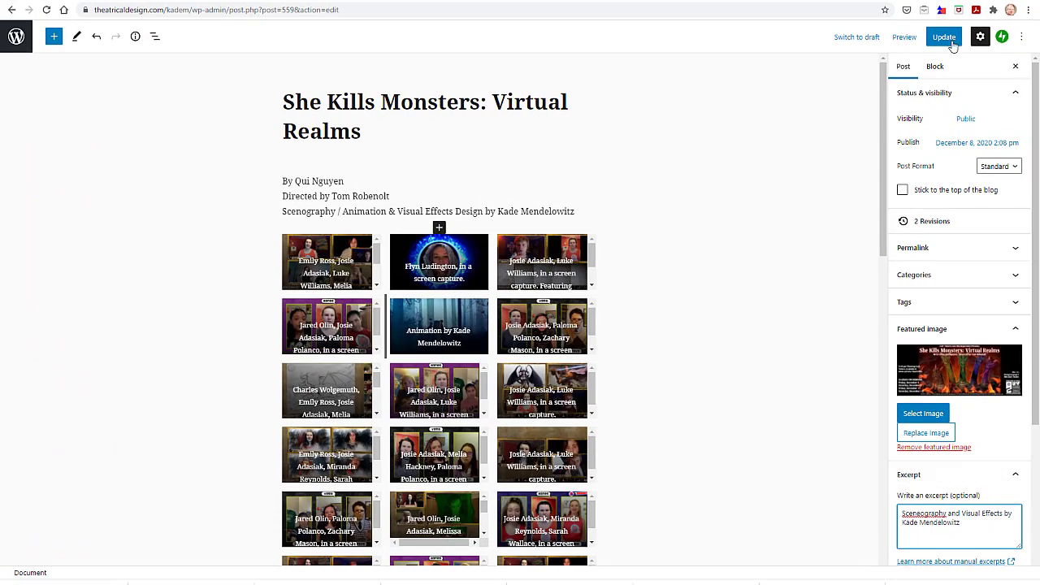
{"action": "left_click", "coordinate": [942, 37]}
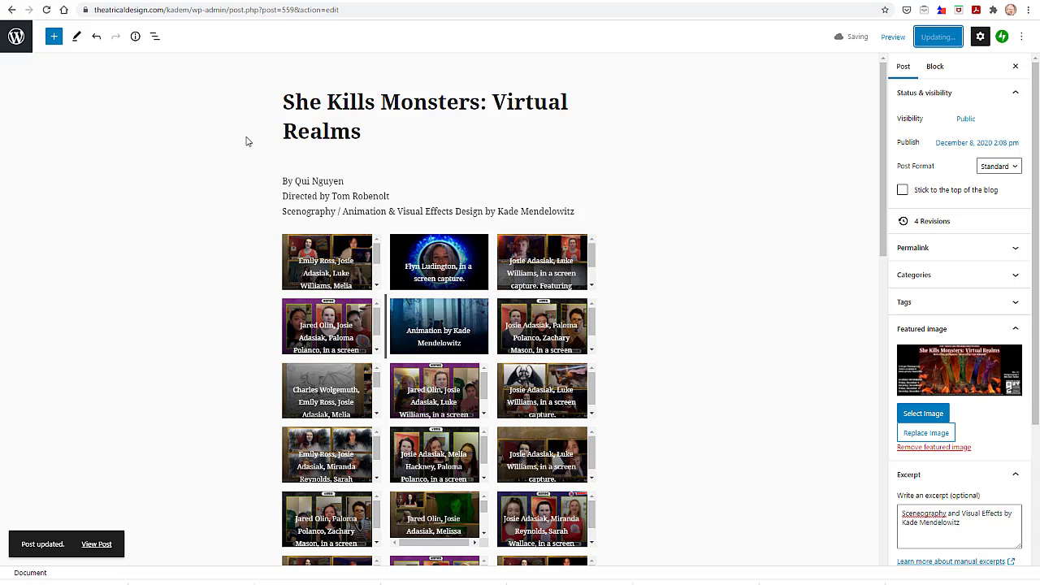
- Add a Video block to the post and fill it with the copied YouTube share link of the UAF "She Kills Monsters: Virtual Realms" trailer
{"action": "left_click", "coordinate": [53, 40]}
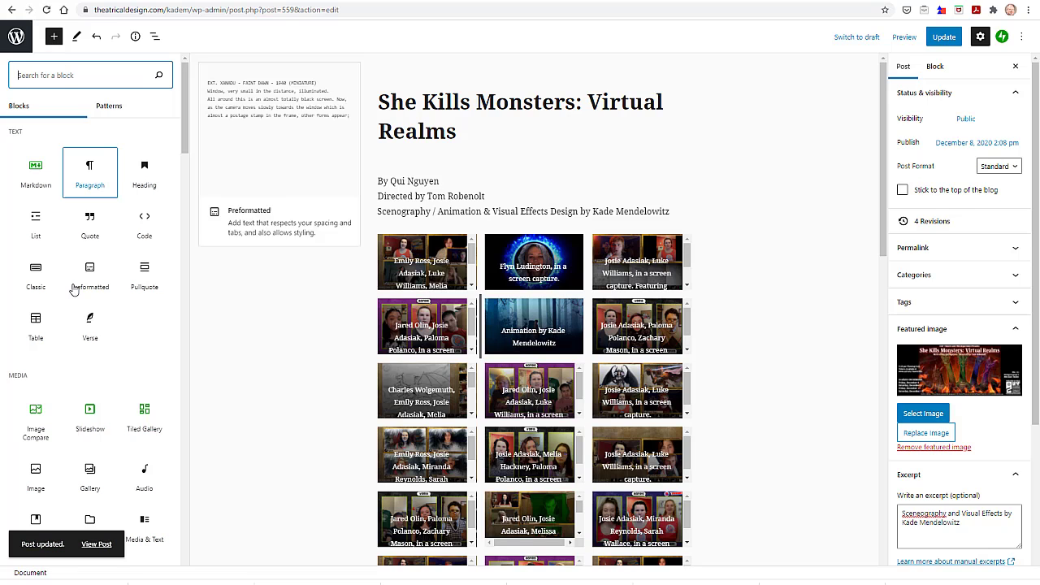
{"action": "scroll", "coordinate": [75, 309], "scroll_direction": "down", "scroll_amount": 3}
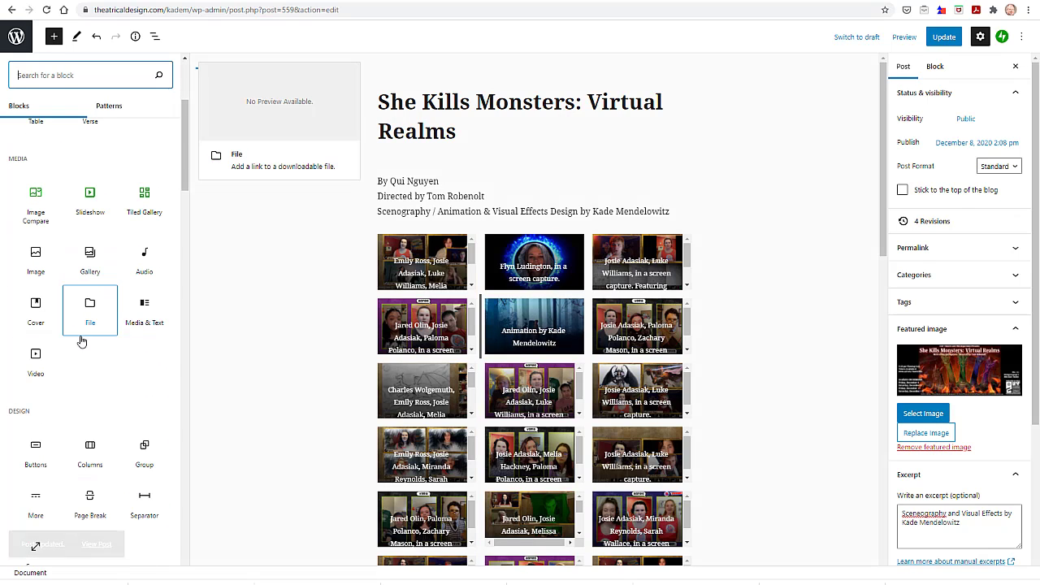
{"action": "left_click", "coordinate": [36, 361]}
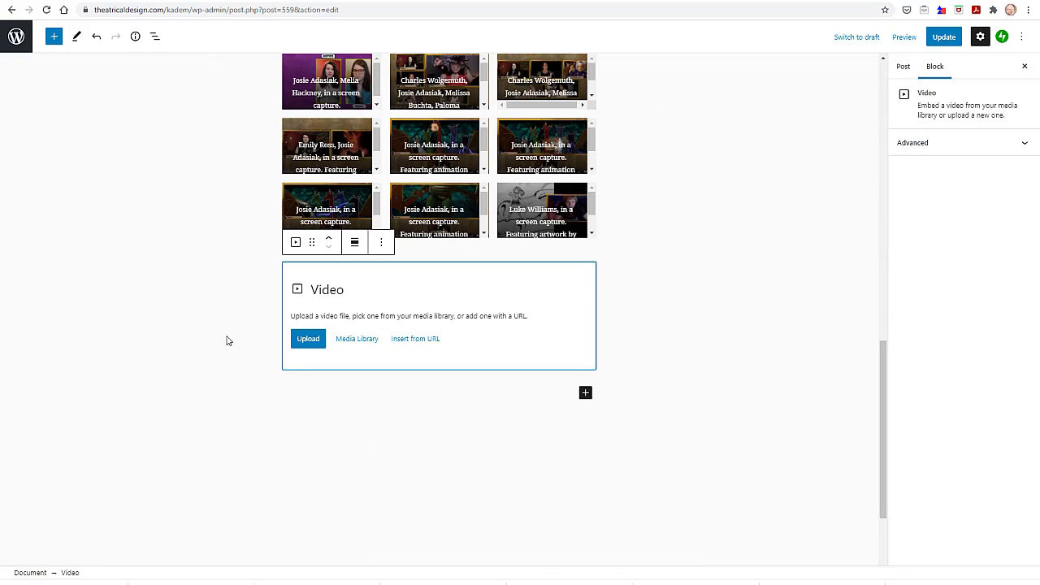
{"action": "left_click", "coordinate": [403, 342]}
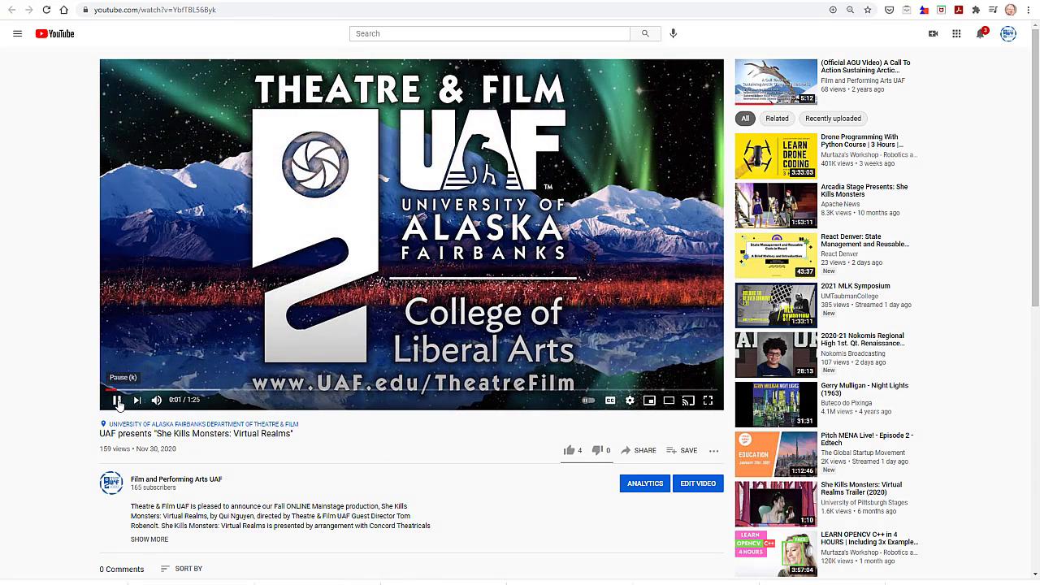
{"action": "left_click", "coordinate": [639, 449]}
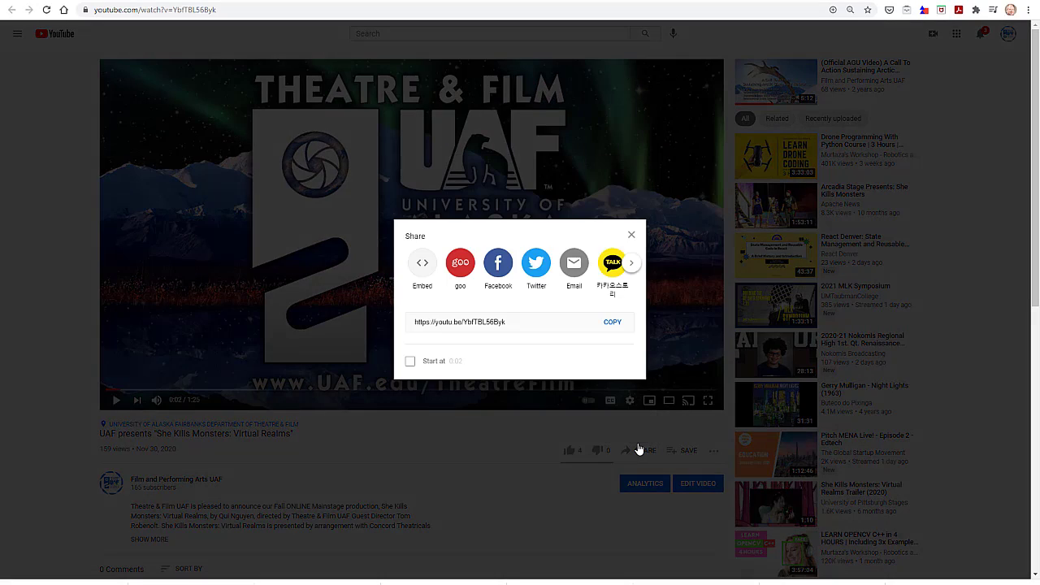
{"action": "left_click", "coordinate": [616, 325]}
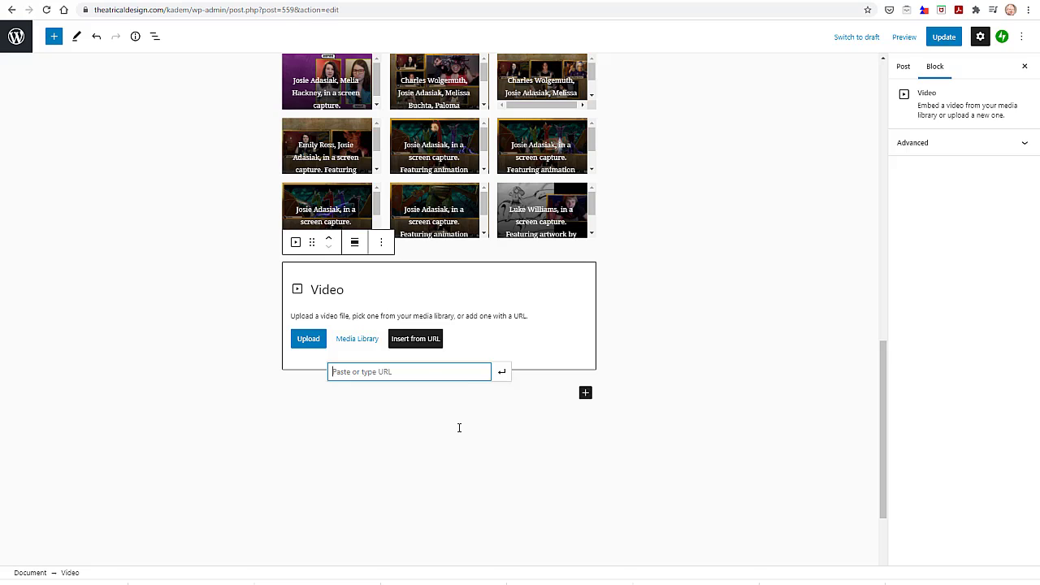
{"action": "key", "text": "ctrl+v"}
{"action": "left_click", "coordinate": [502, 372]}
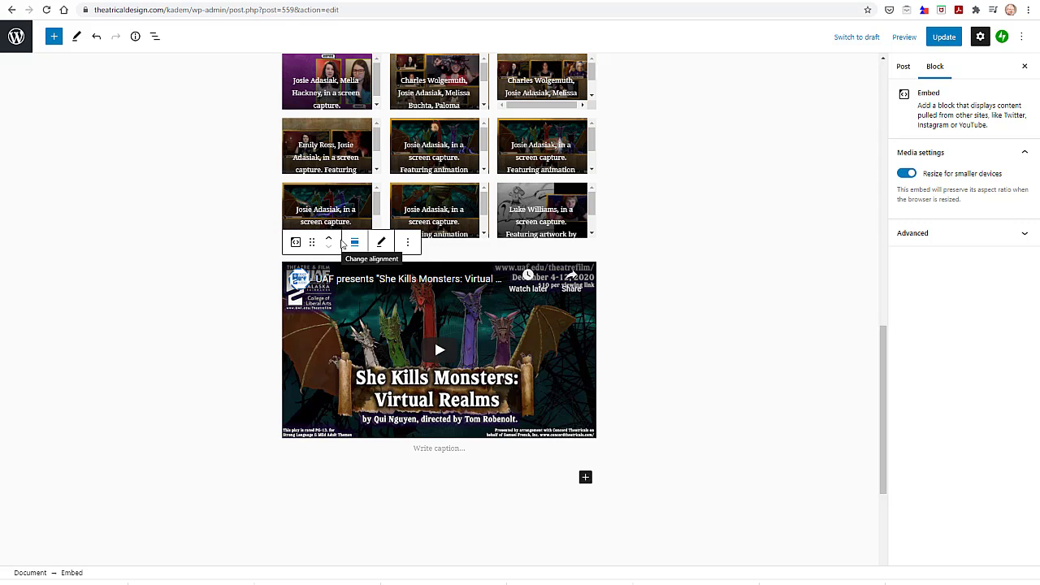
- Move the embedded trailer above the image gallery, directly below the credits paragraph, and update the post
{"action": "left_click", "coordinate": [329, 238]}
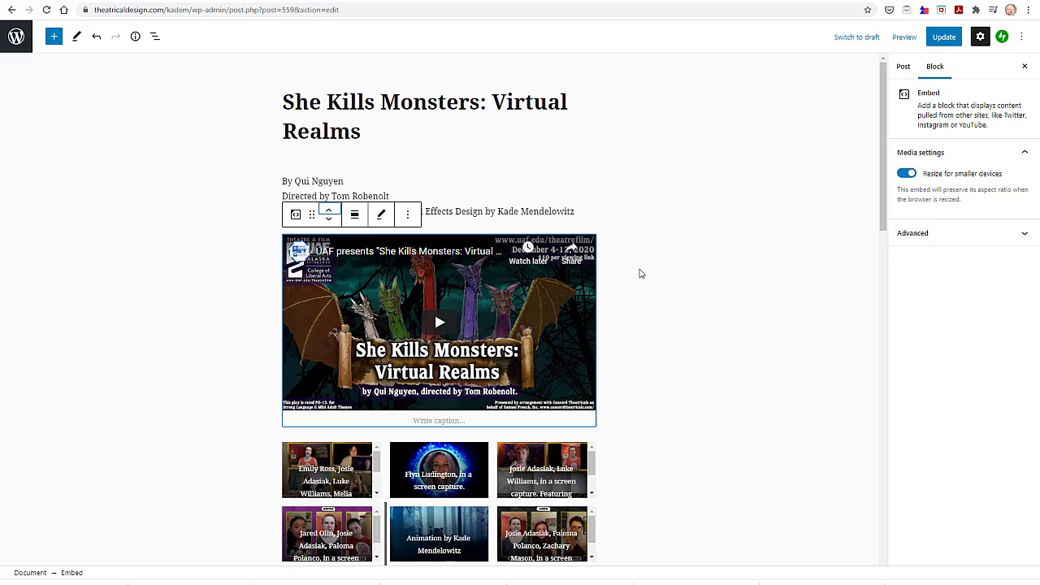
{"action": "left_click", "coordinate": [639, 274]}
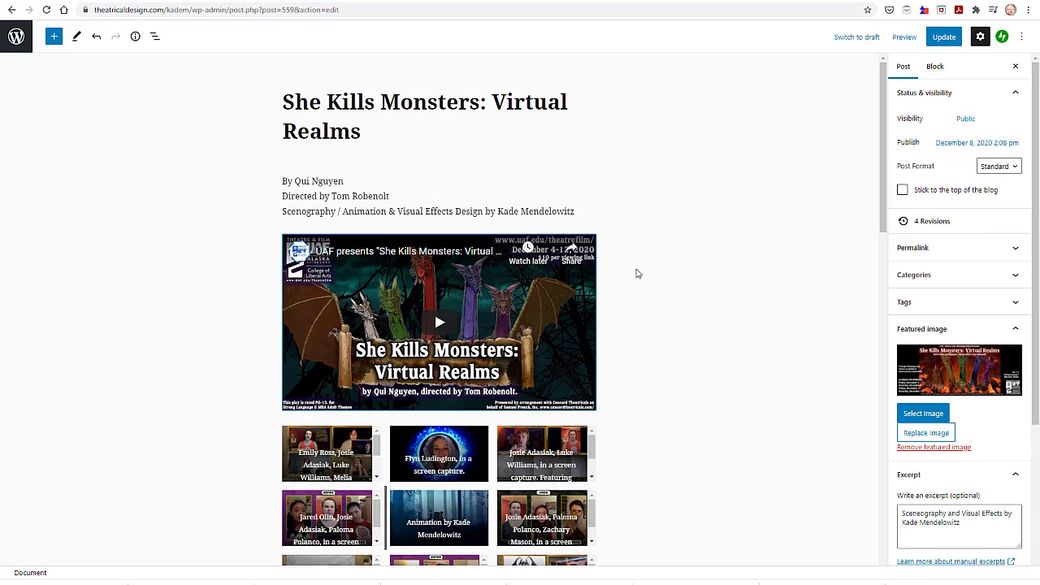
{"action": "key", "text": "ctrl+s"}
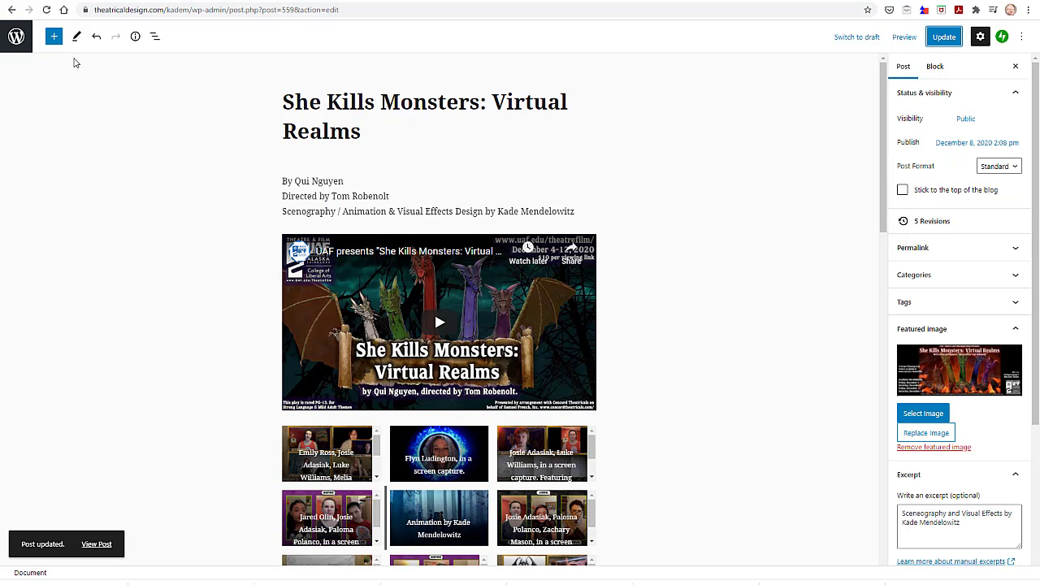
- Upload the PDF and the image of the News-Miner review from the SKM folder to the media library
{"action": "left_click", "coordinate": [5, 36]}
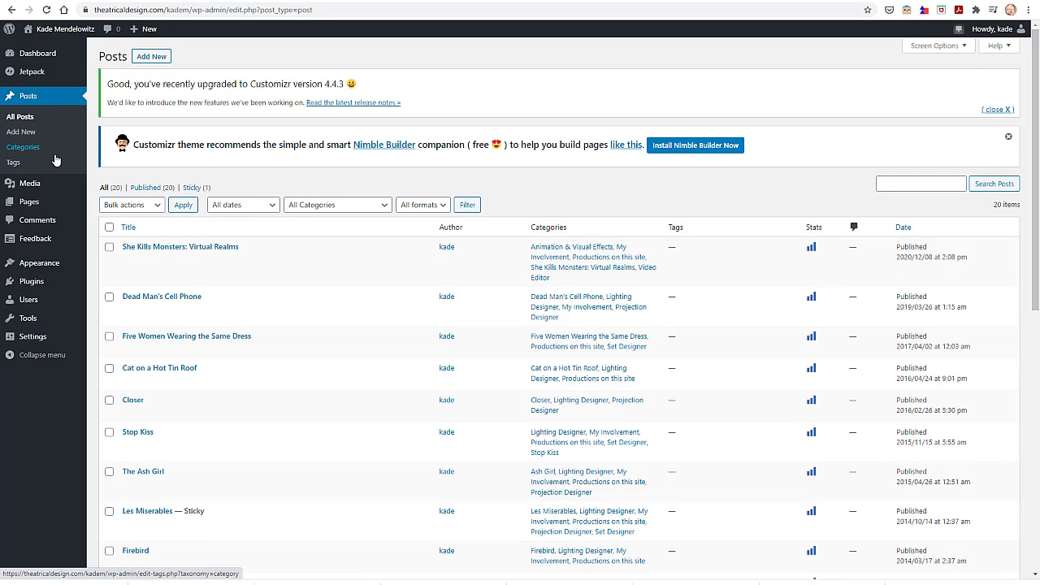
{"action": "left_click", "coordinate": [32, 186]}
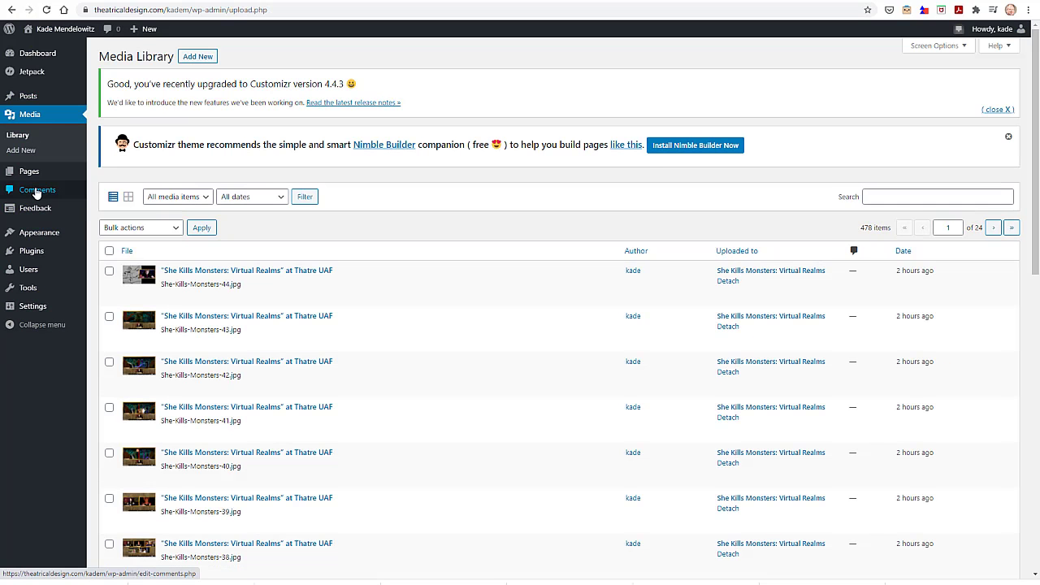
{"action": "left_click", "coordinate": [207, 61]}
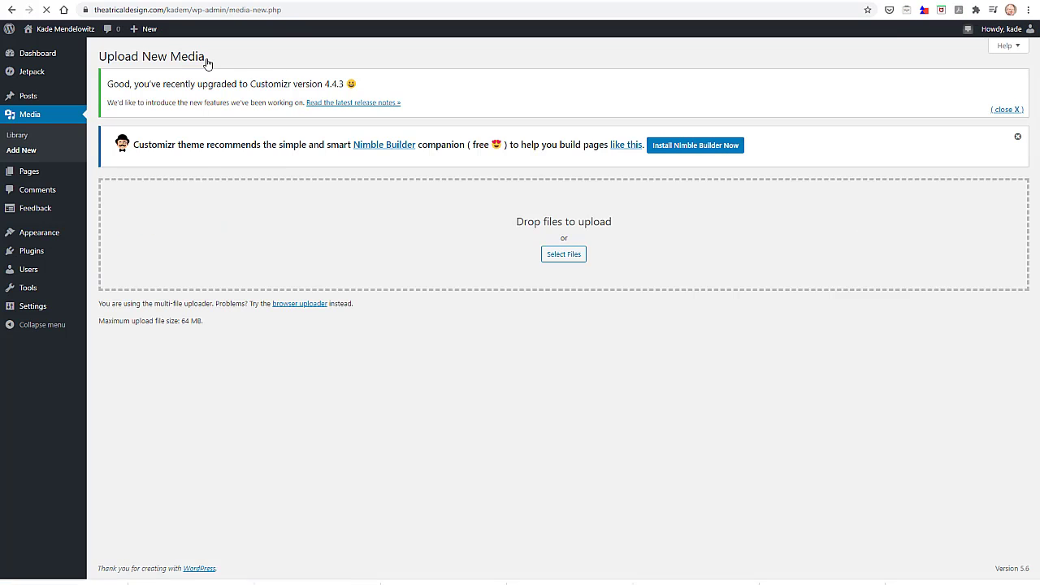
{"action": "left_click", "coordinate": [555, 255]}
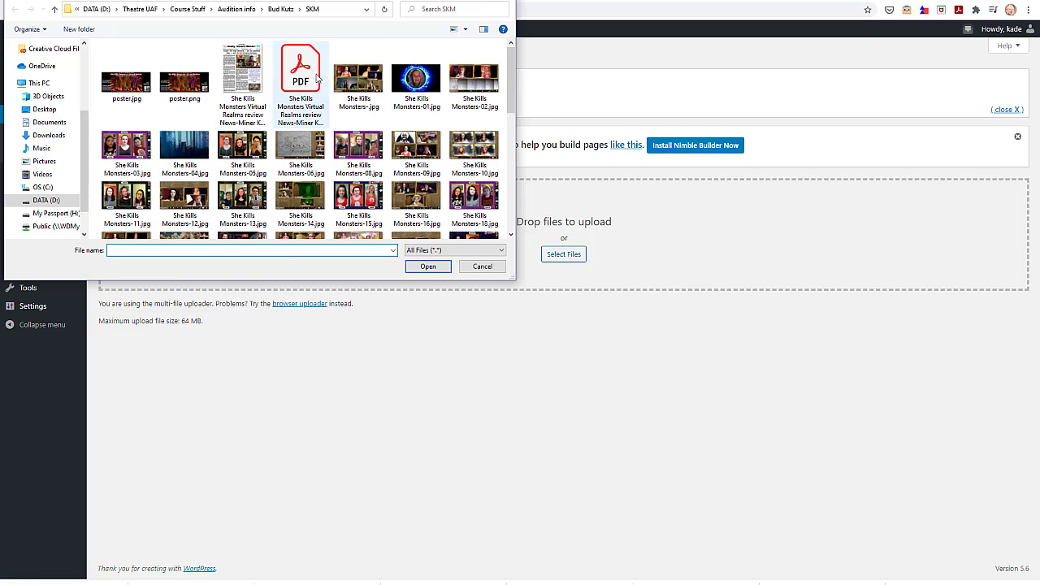
{"action": "left_click", "coordinate": [304, 74]}
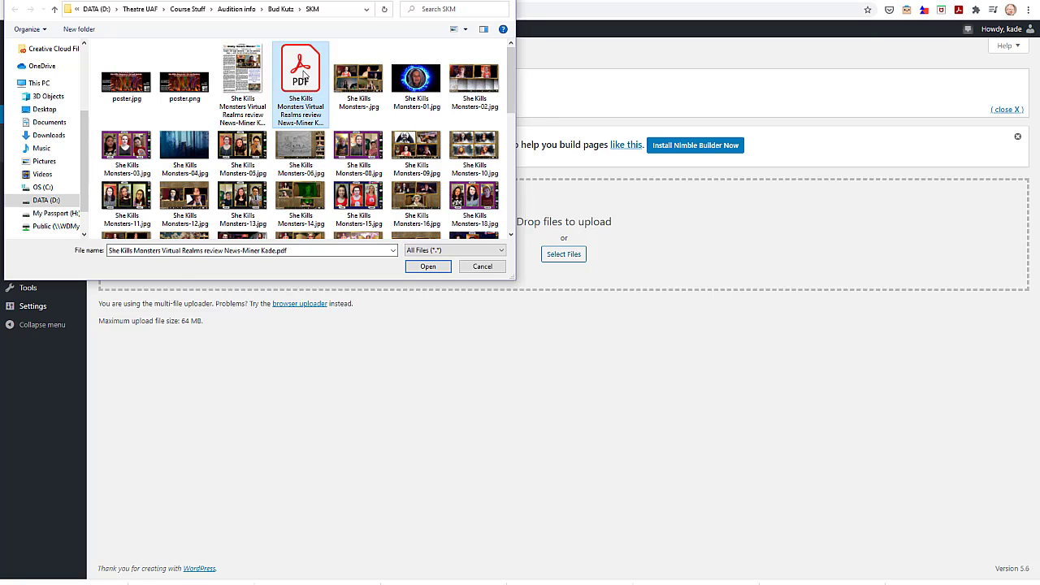
{"action": "left_click", "coordinate": [253, 72], "text": "ctrl"}
{"action": "left_click", "coordinate": [420, 268]}
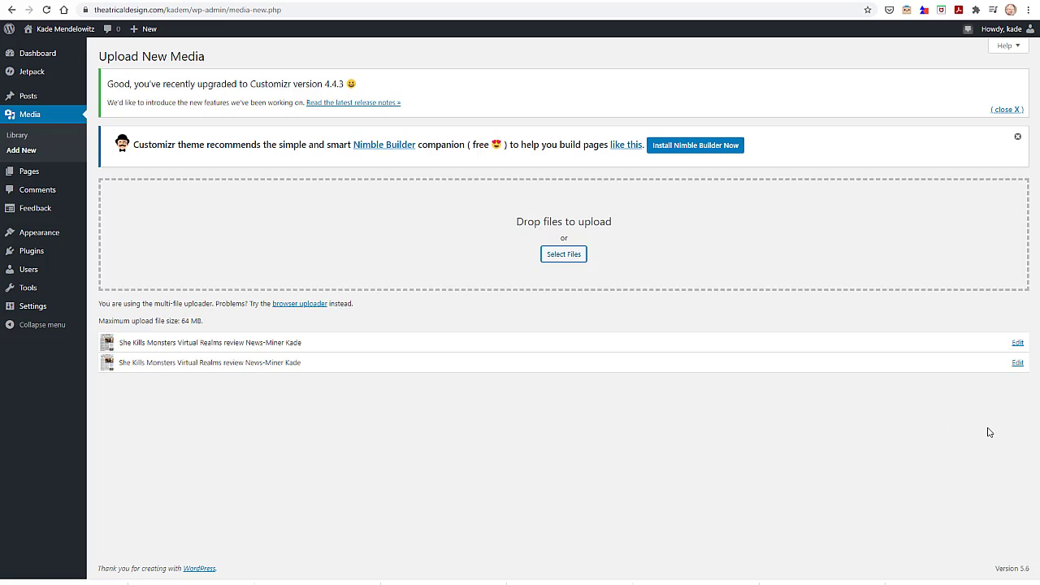
- Copy the file URL of the uploaded News-Miner review PDF and reopen the "She Kills Monsters: Virtual Realms" post for editing
{"action": "left_click", "coordinate": [1015, 368]}
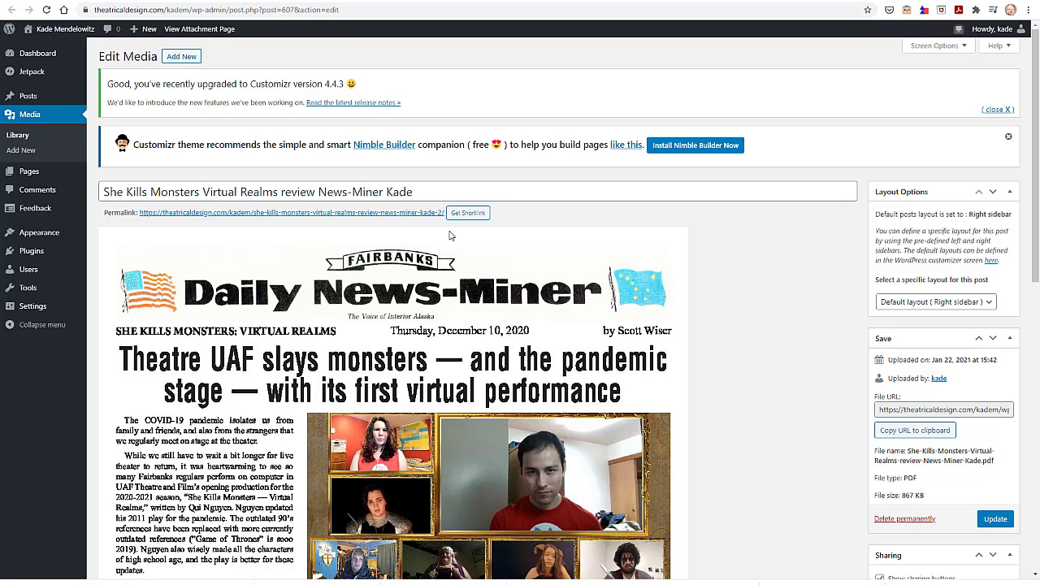
{"action": "left_click", "coordinate": [918, 435]}
{"action": "left_click", "coordinate": [27, 95]}
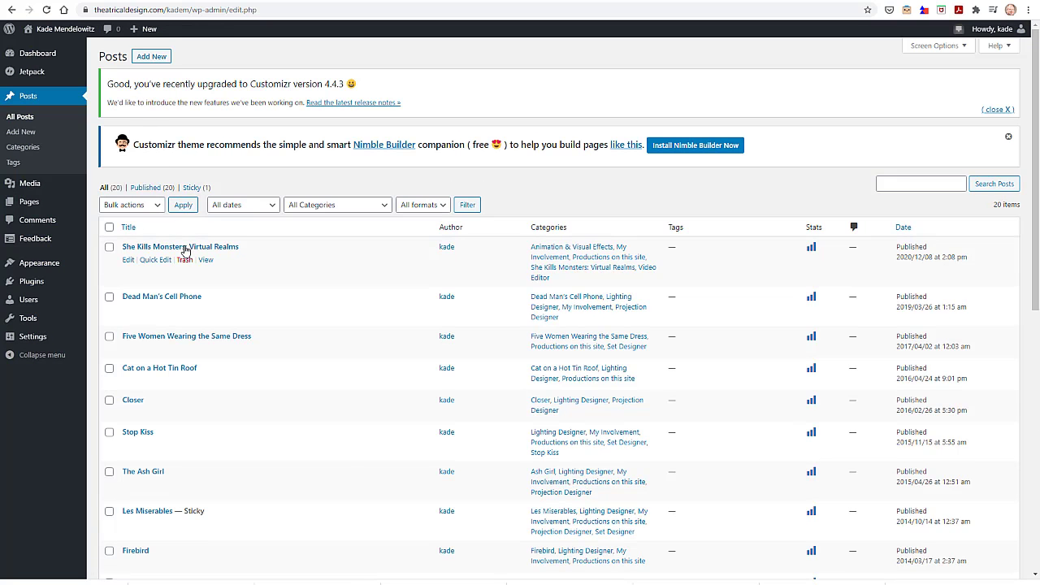
{"action": "left_click", "coordinate": [127, 262]}
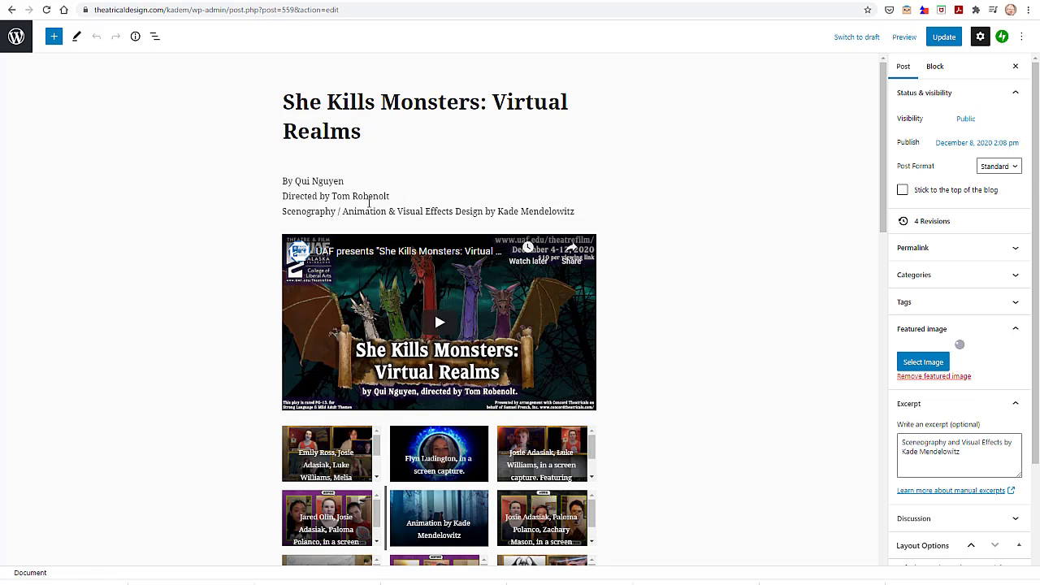
- Insert a table with 2 columns and 2 rows between the credits paragraph and the embedded trailer
{"action": "left_click", "coordinate": [370, 204]}
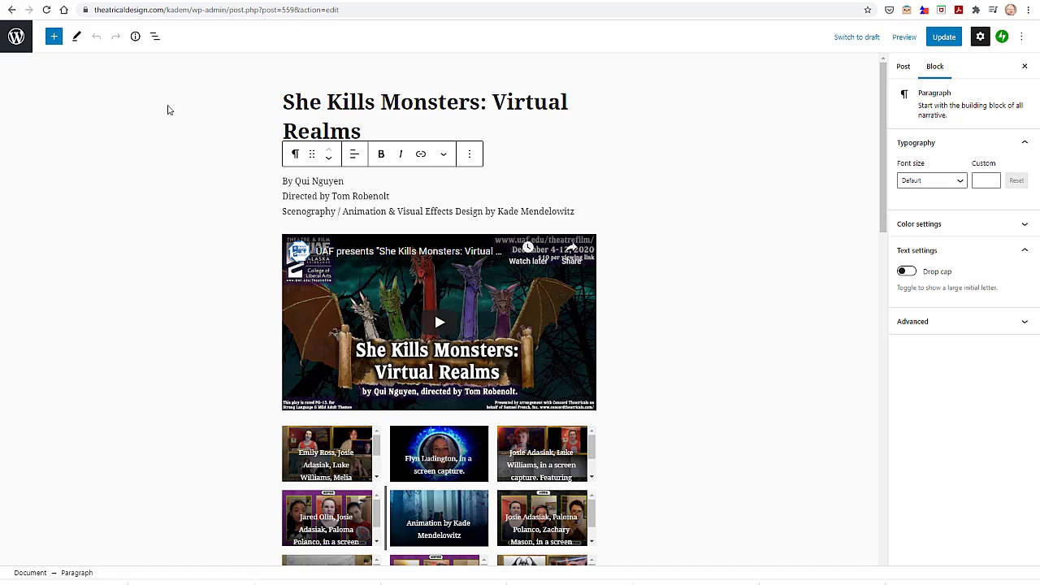
{"action": "left_click", "coordinate": [53, 37]}
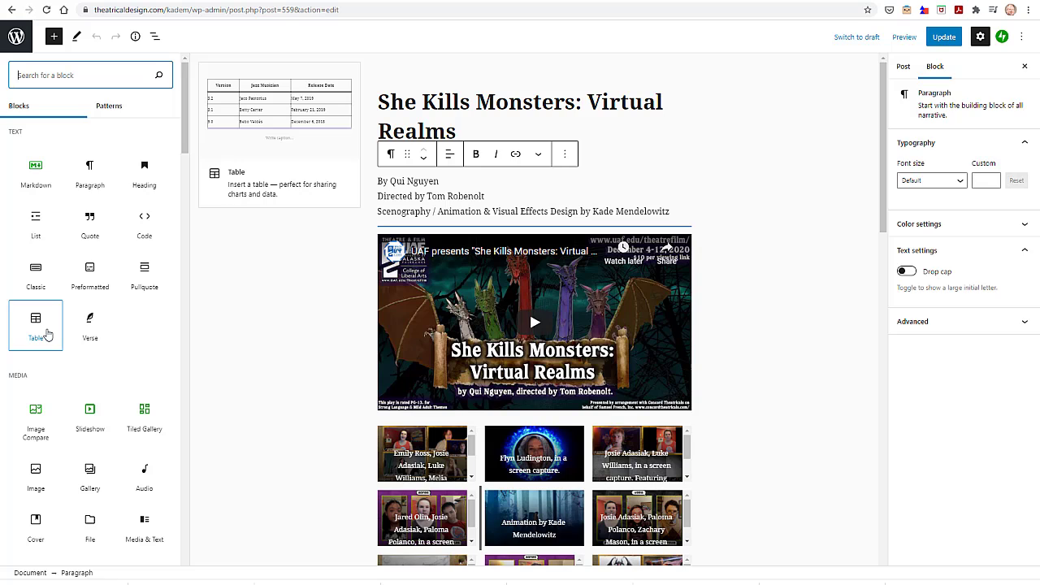
{"action": "left_click", "coordinate": [36, 325]}
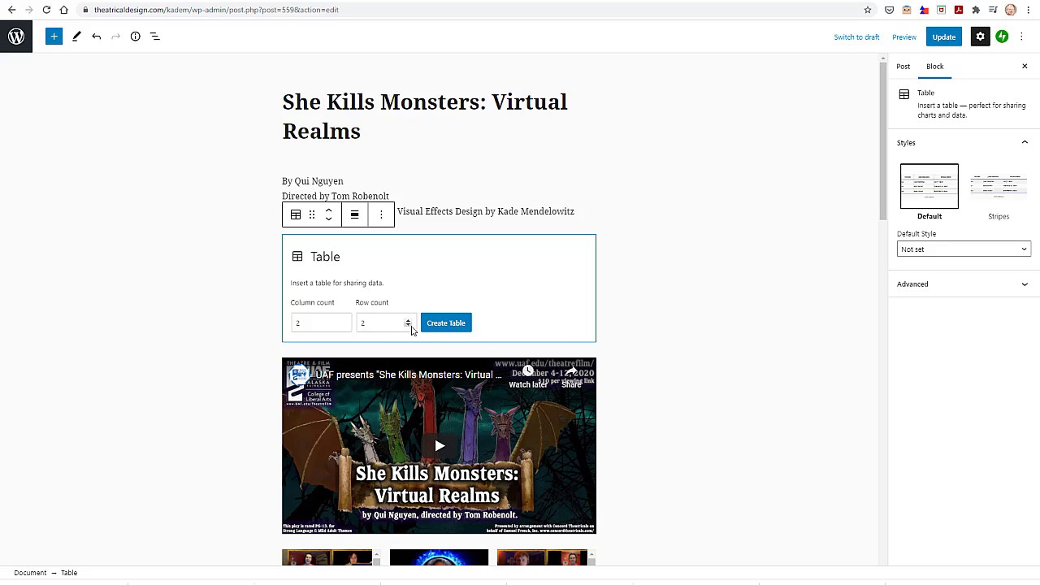
{"action": "left_click", "coordinate": [430, 331]}
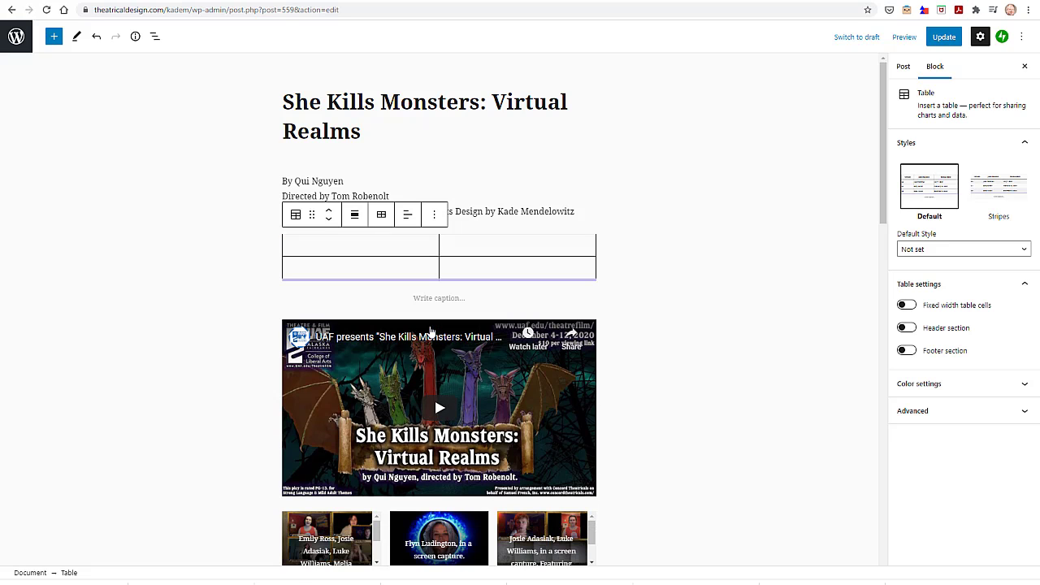
- Insert the News-Miner review JPG as an inline image in the table's upper-right cell, with "Read the review" as alt text and caption
{"action": "left_click", "coordinate": [458, 248]}
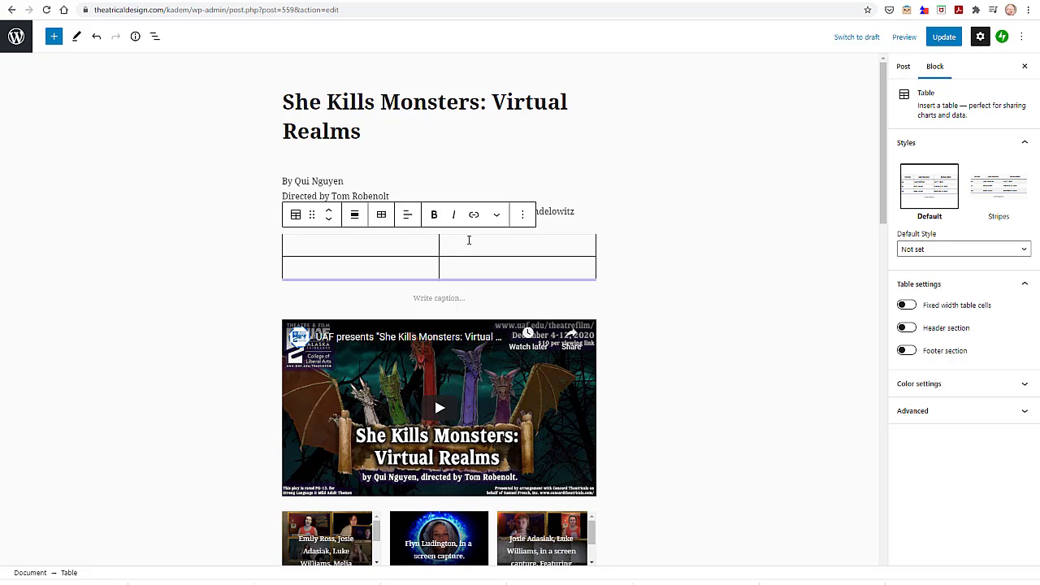
{"action": "left_click", "coordinate": [499, 216]}
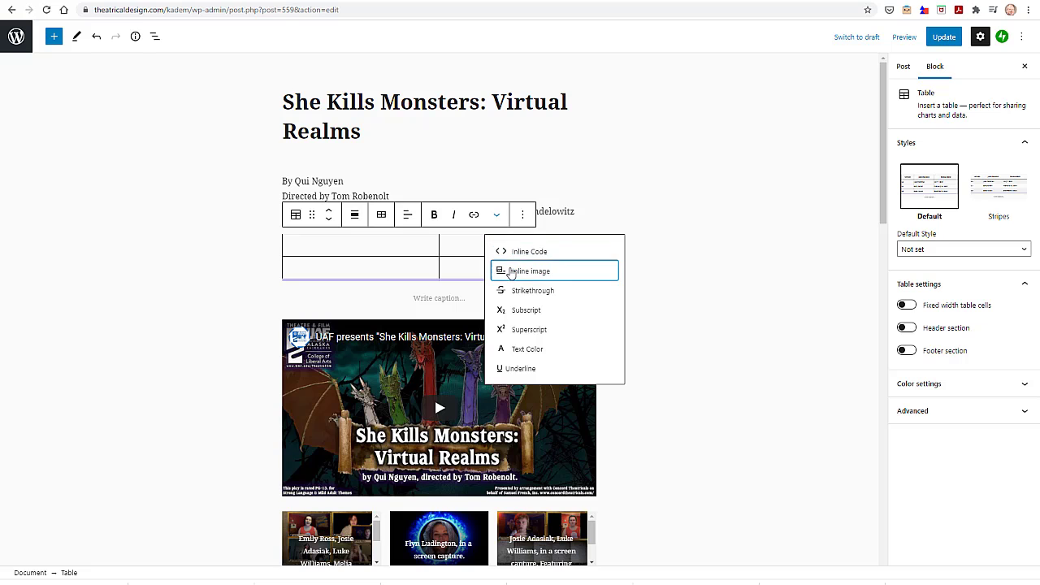
{"action": "left_click", "coordinate": [511, 272]}
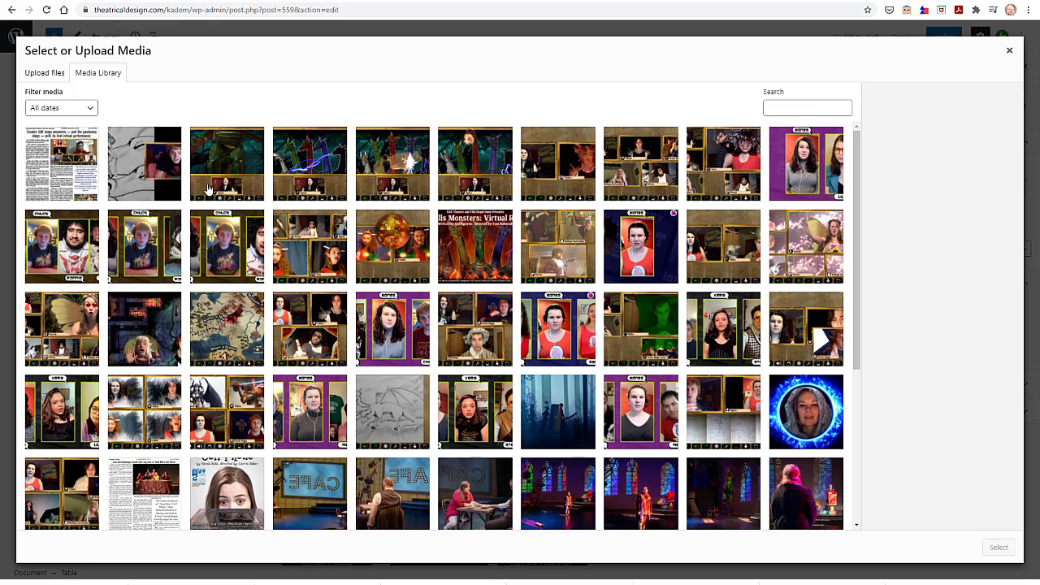
{"action": "left_click", "coordinate": [953, 272]}
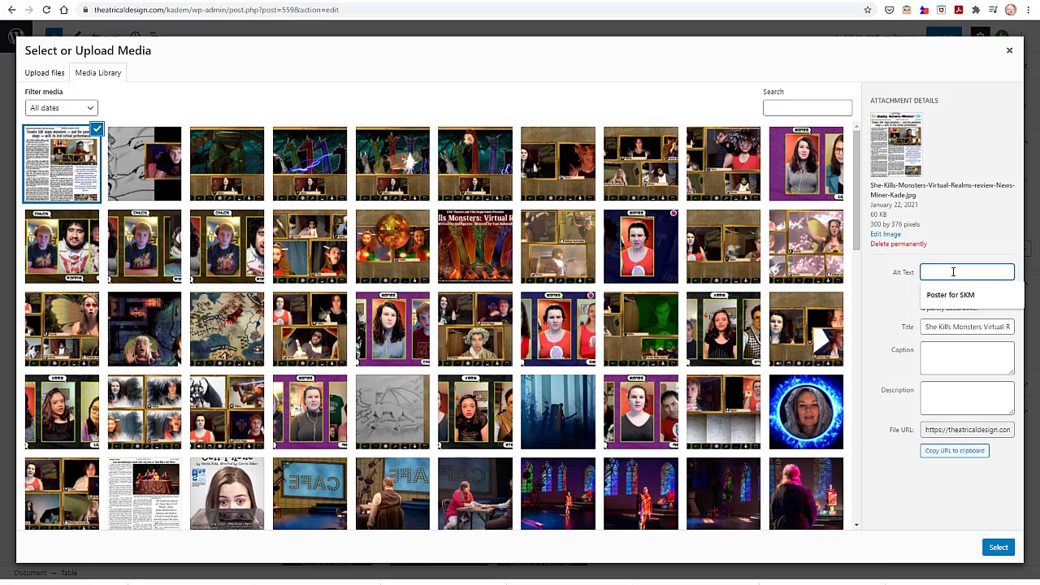
{"action": "type", "text": "F"}
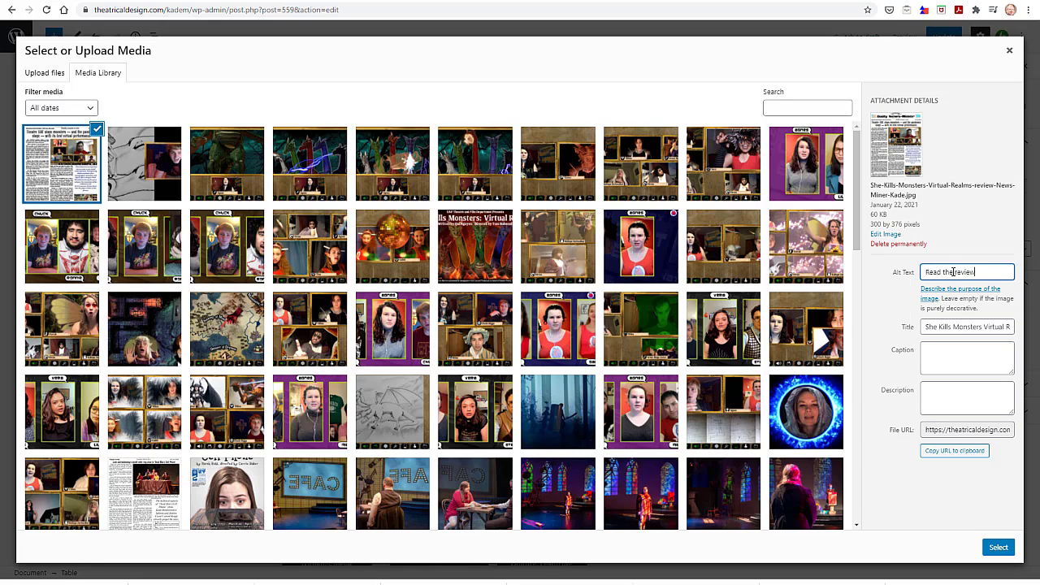
{"action": "left_click", "coordinate": [984, 358]}
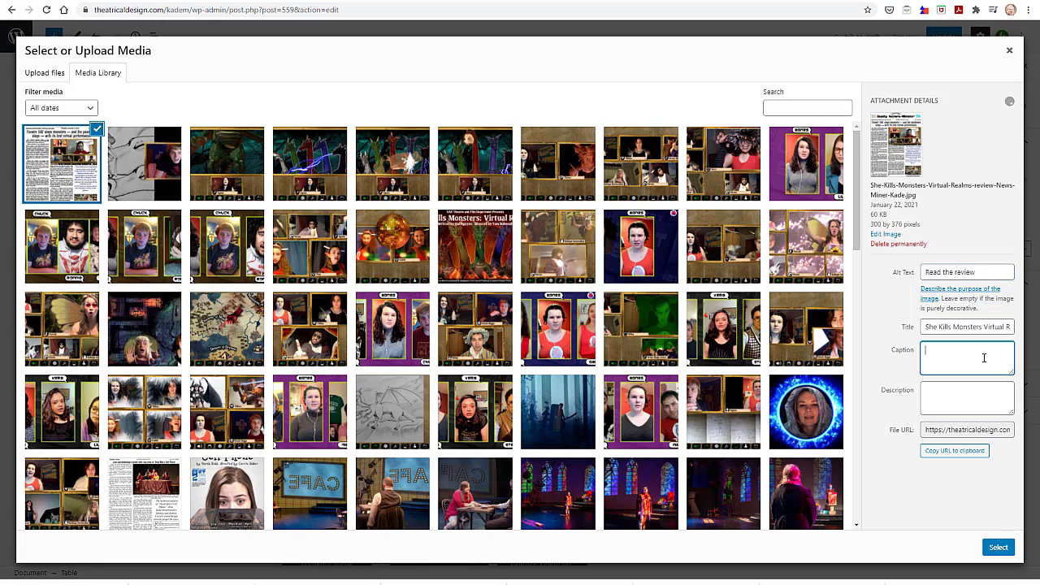
{"action": "type", "text": "Read the review"}
{"action": "left_click", "coordinate": [998, 548]}
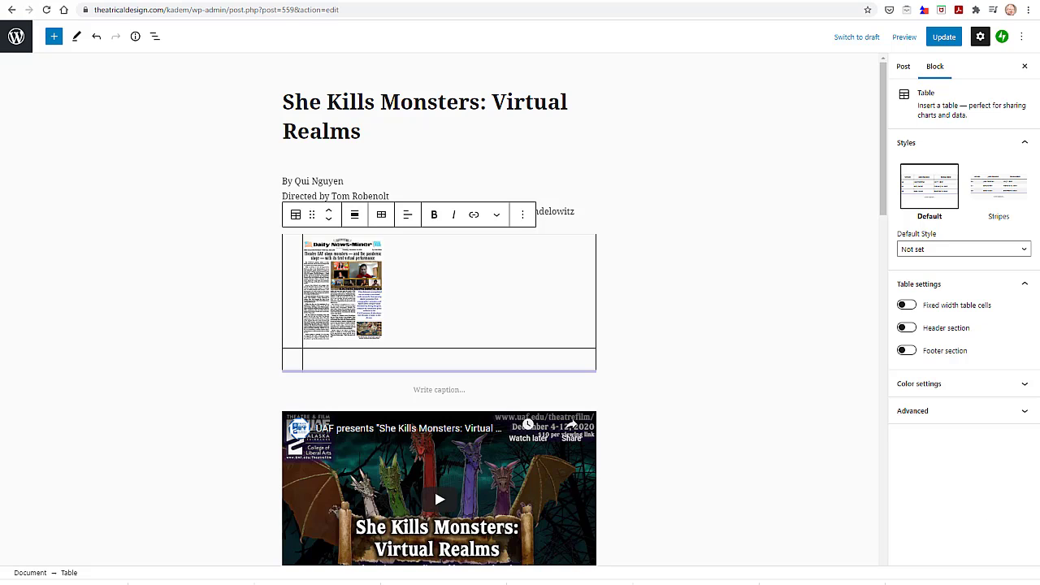
- Link the review image in the table to the copied PDF URL and set the link to open in a new tab
{"action": "left_click", "coordinate": [319, 281]}
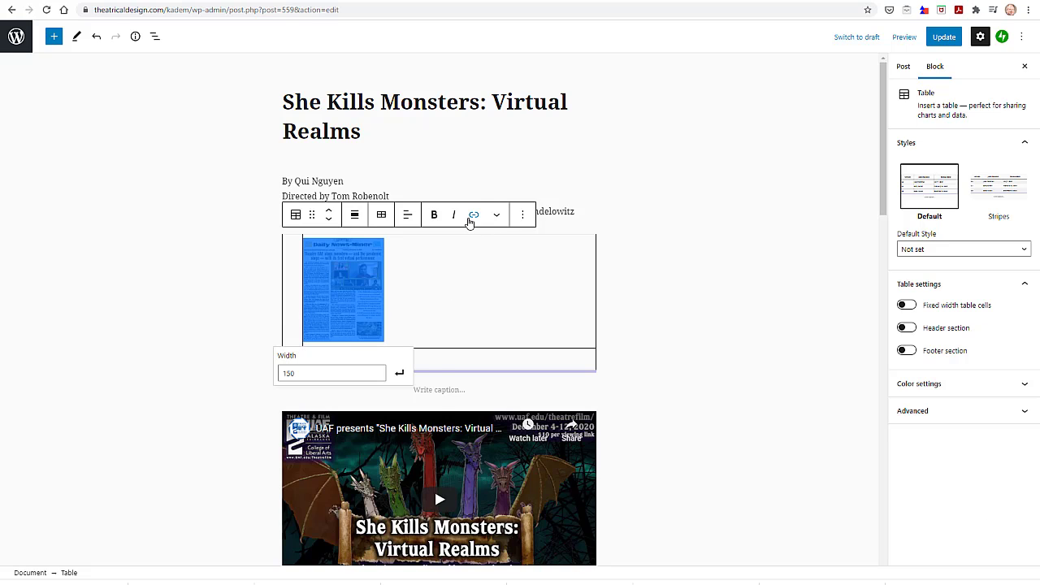
{"action": "left_click", "coordinate": [473, 216]}
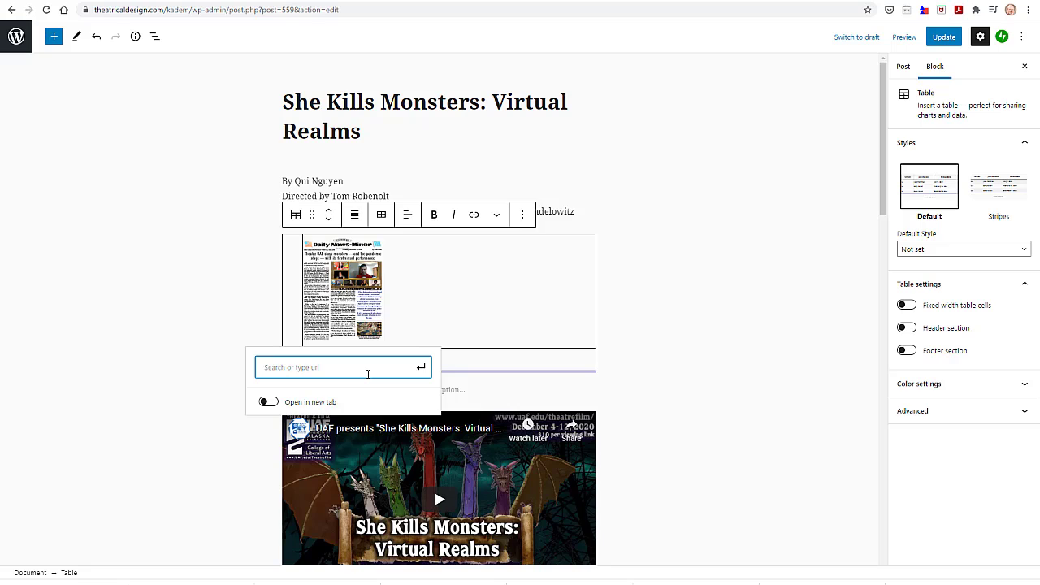
{"action": "key", "text": "ctrl+v"}
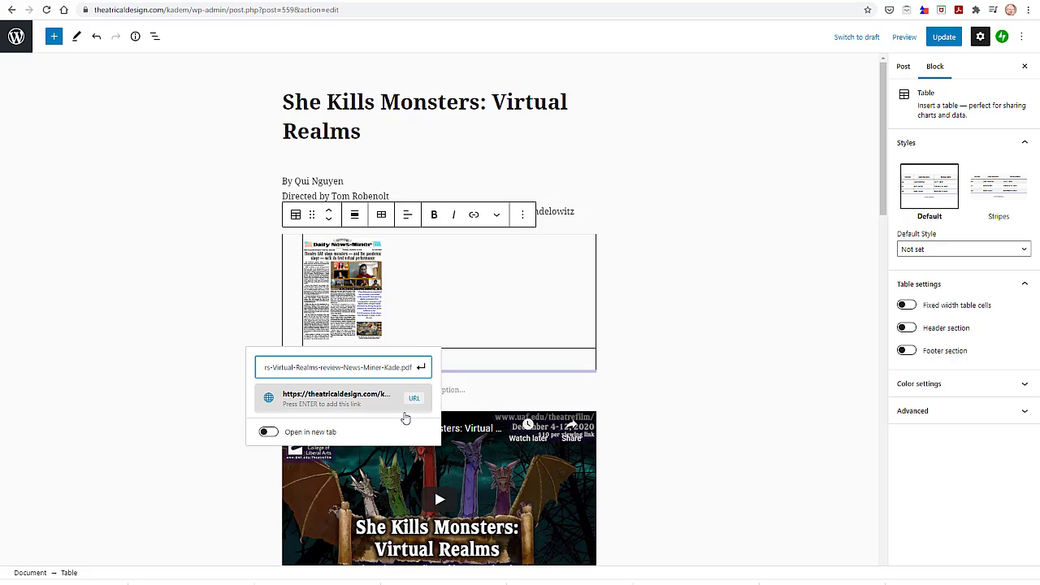
{"action": "left_click", "coordinate": [271, 434]}
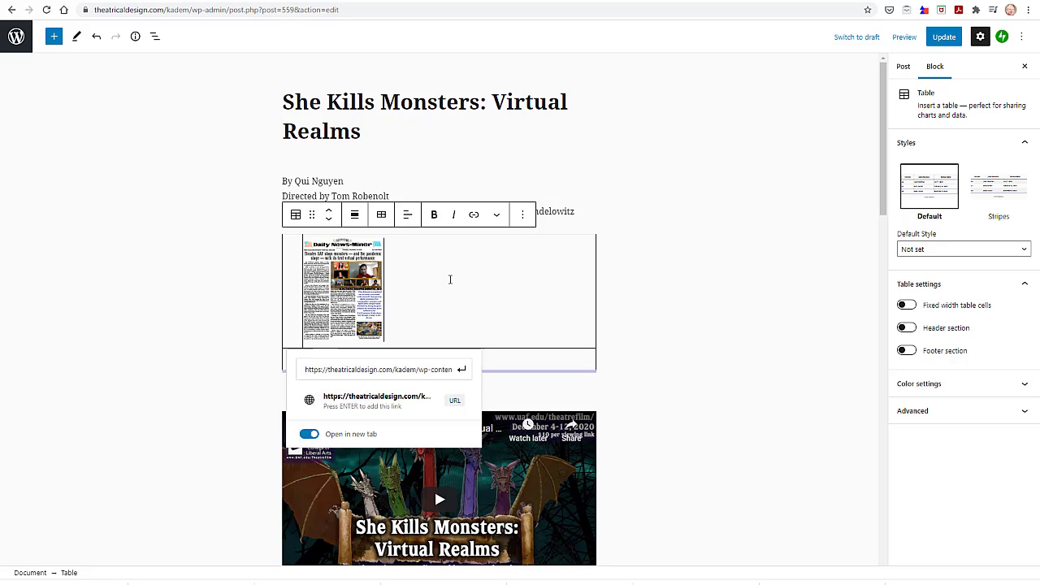
{"action": "left_click", "coordinate": [447, 281]}
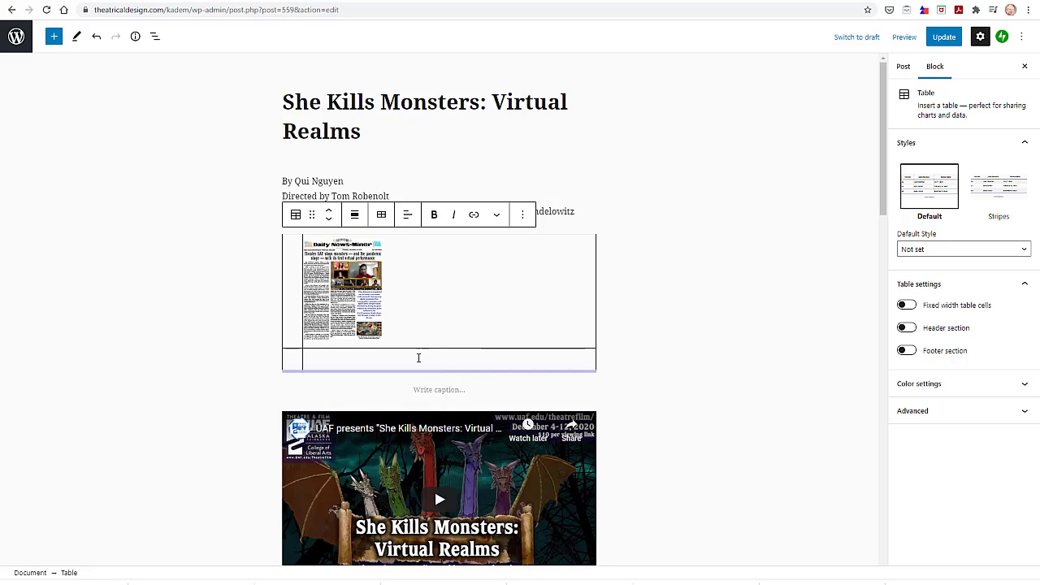
- Enter "Read the review" in the table cell below the review image
{"action": "left_click", "coordinate": [419, 358]}
{"action": "type", "text": "Re"}
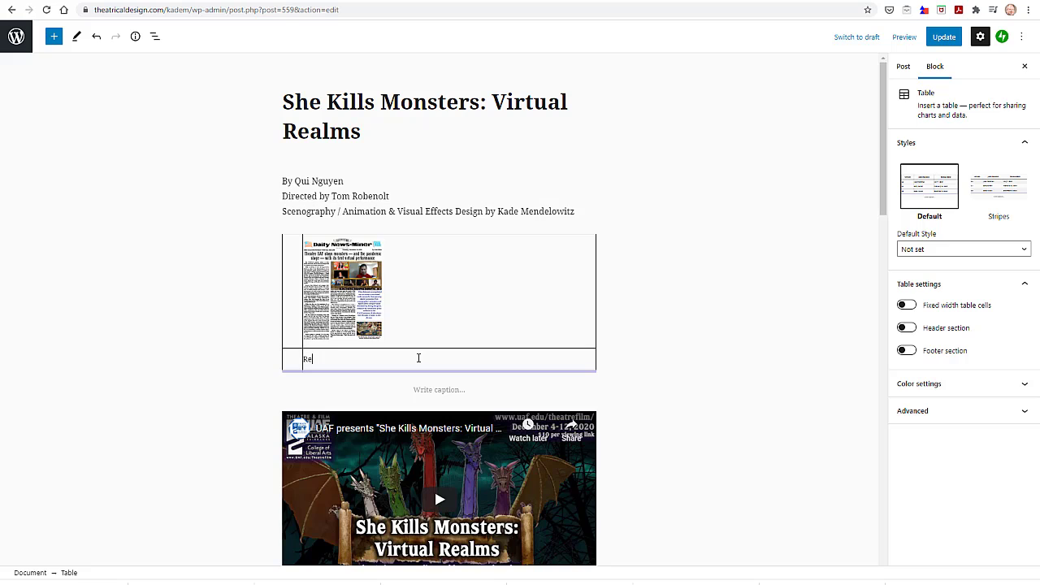
{"action": "type", "text": "ad thje"}
- Copy the three credit lines from the paragraph above the table into the table's upper-left cell
{"action": "left_click", "coordinate": [579, 211]}
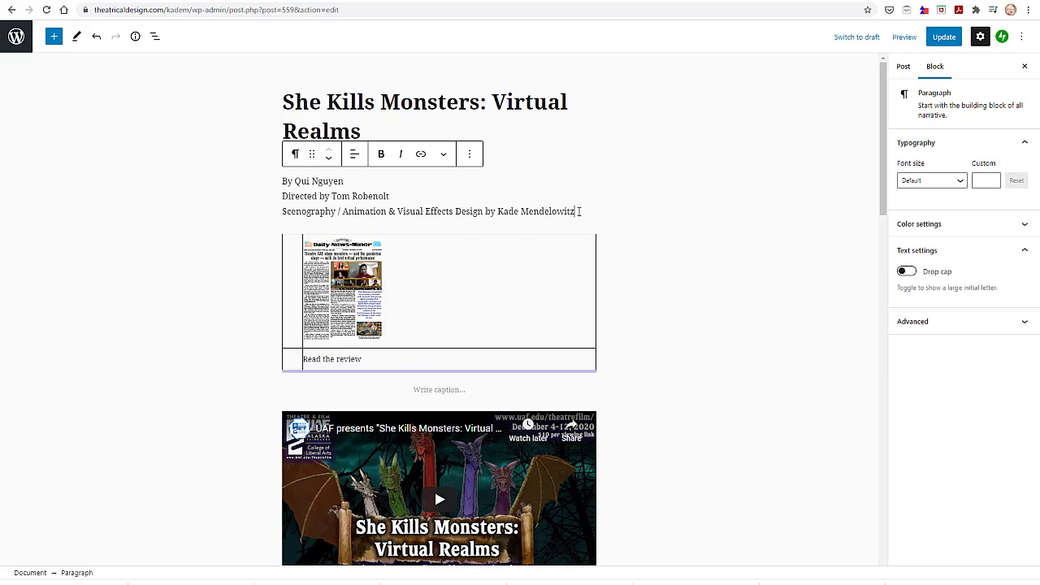
{"action": "left_click_drag", "start_coordinate": [579, 212], "coordinate": [284, 185]}
{"action": "left_click", "coordinate": [290, 249]}
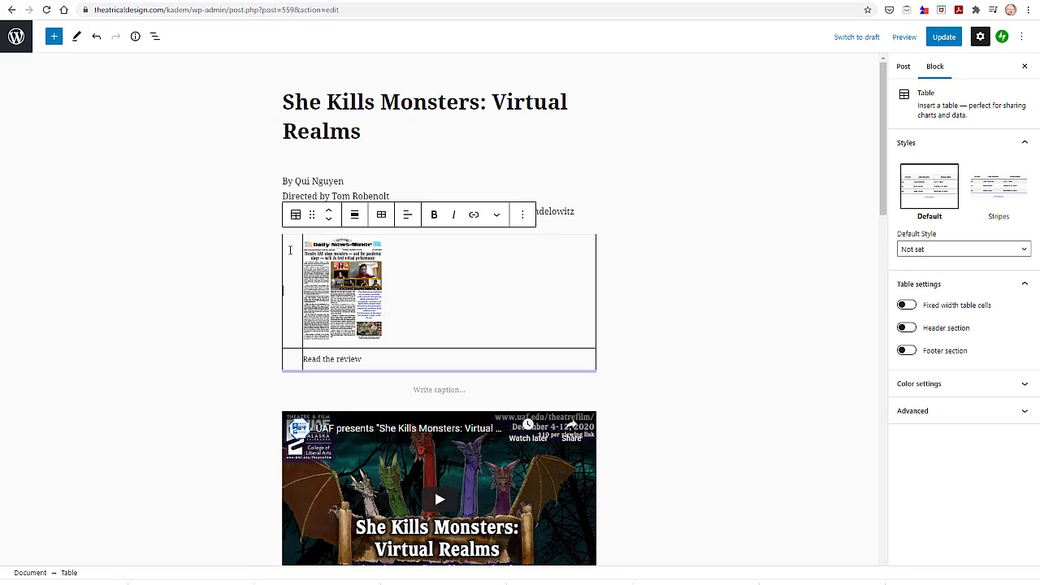
{"action": "key", "text": "ctrl+v"}
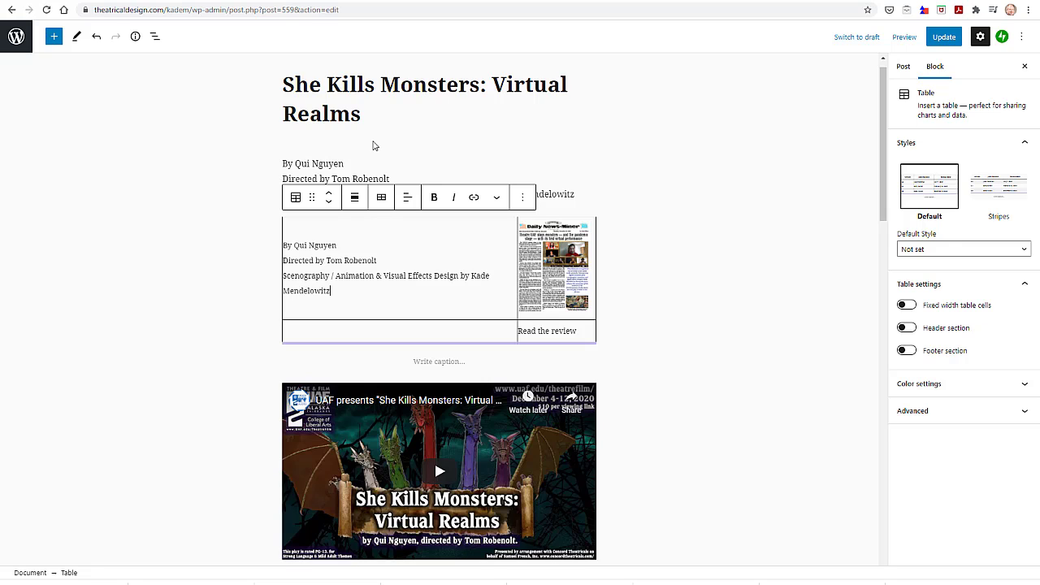
- Remove the original credits paragraph above the table and update the post
{"action": "left_click", "coordinate": [382, 164]}
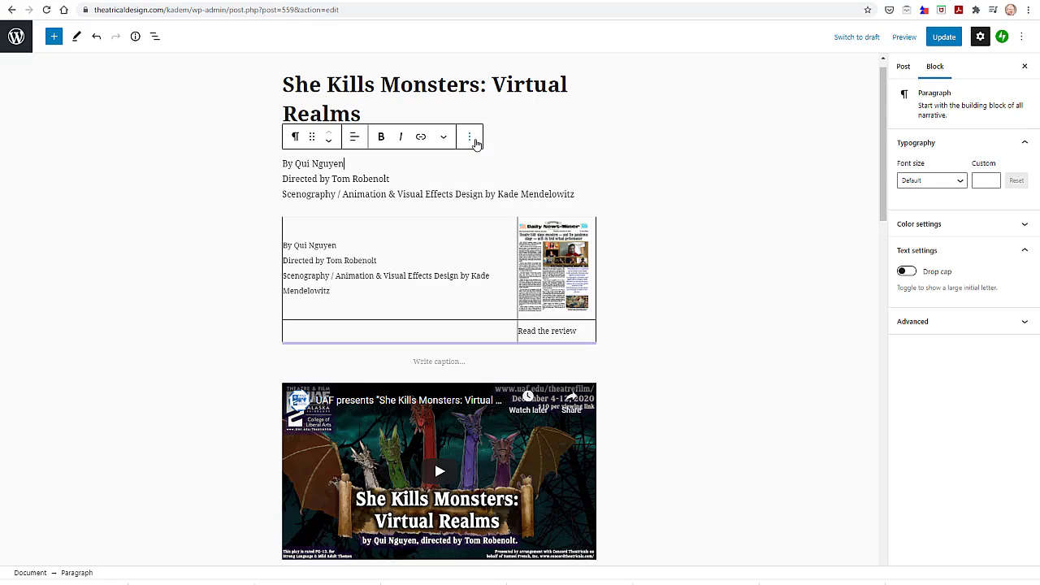
{"action": "left_click", "coordinate": [476, 143]}
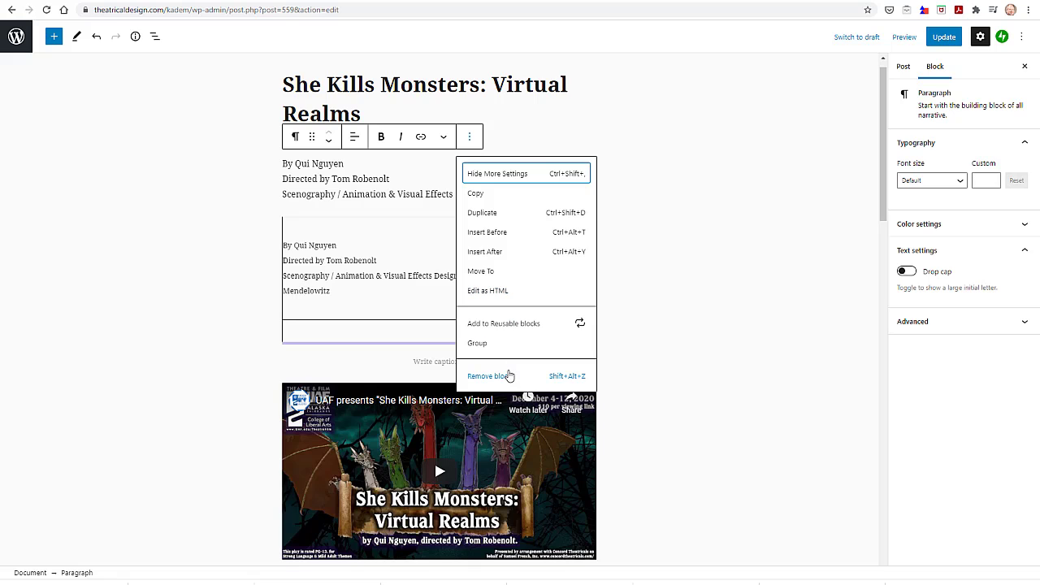
{"action": "left_click", "coordinate": [489, 376]}
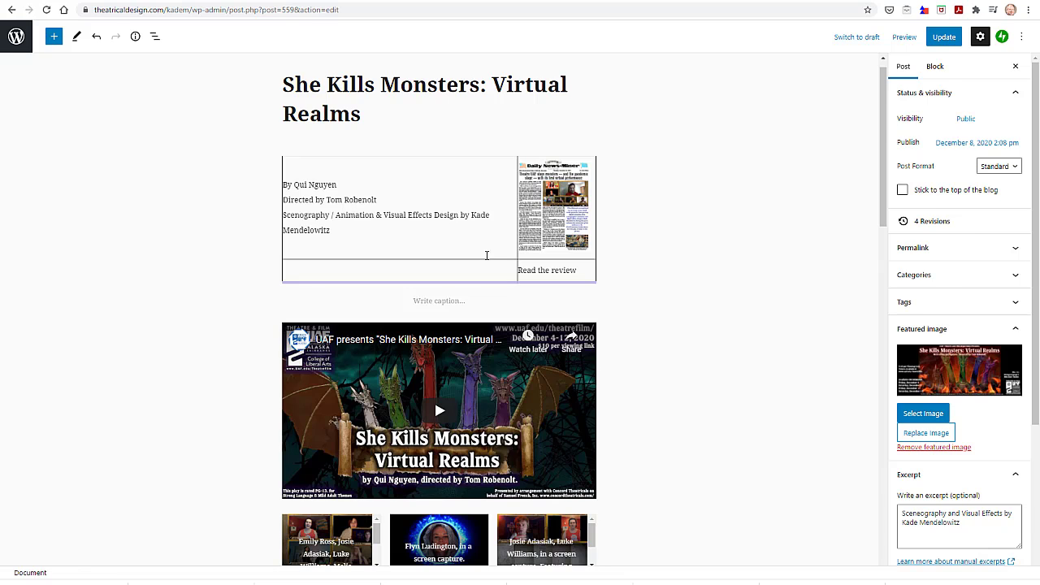
{"action": "left_click", "coordinate": [487, 255]}
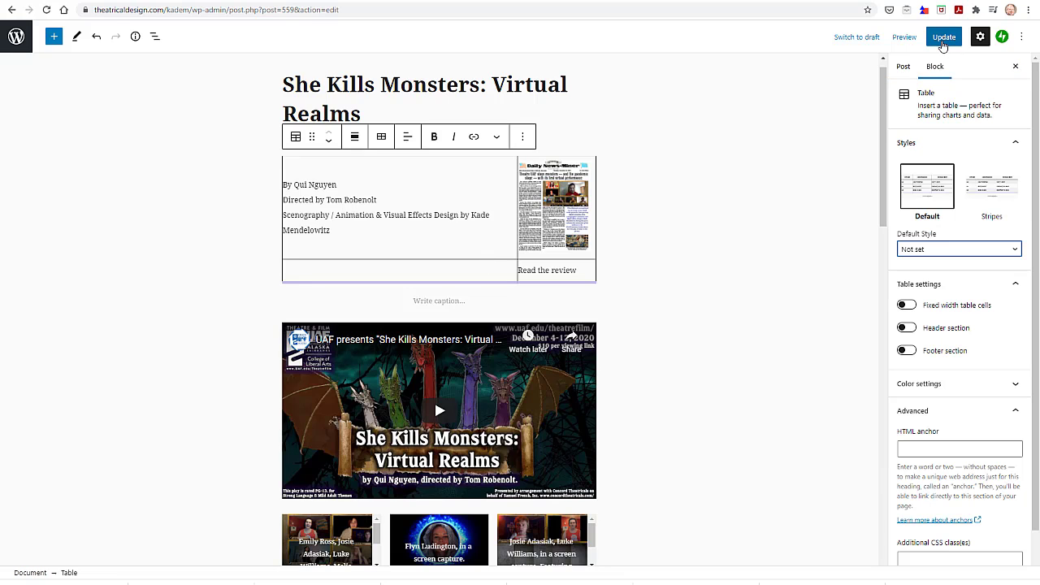
{"action": "left_click", "coordinate": [942, 41]}
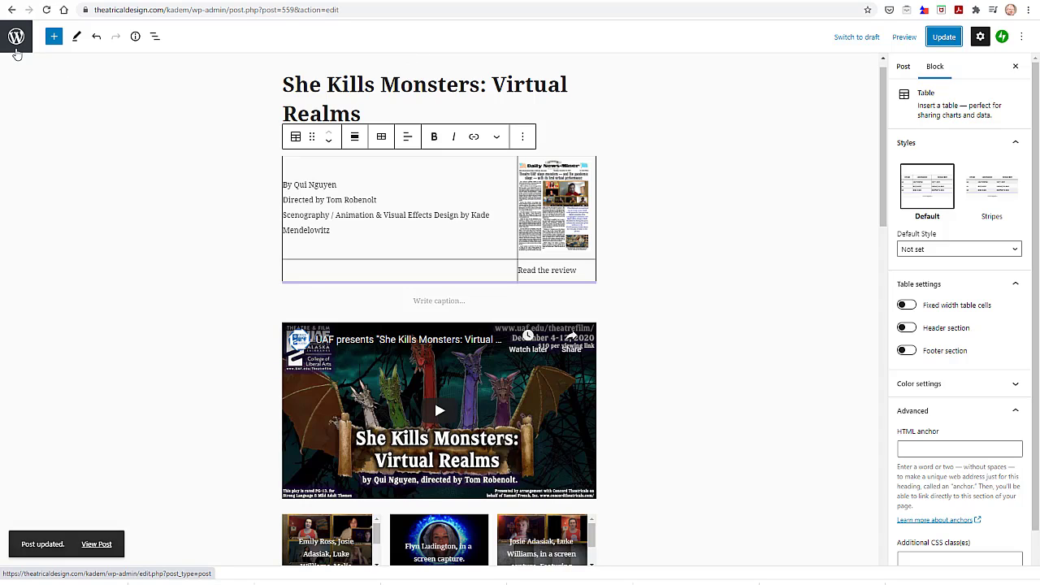
- Leave the editor, visit the site's home page and open the published "She Kills Monsters: Virtual Realms" post
{"action": "left_click", "coordinate": [17, 47]}
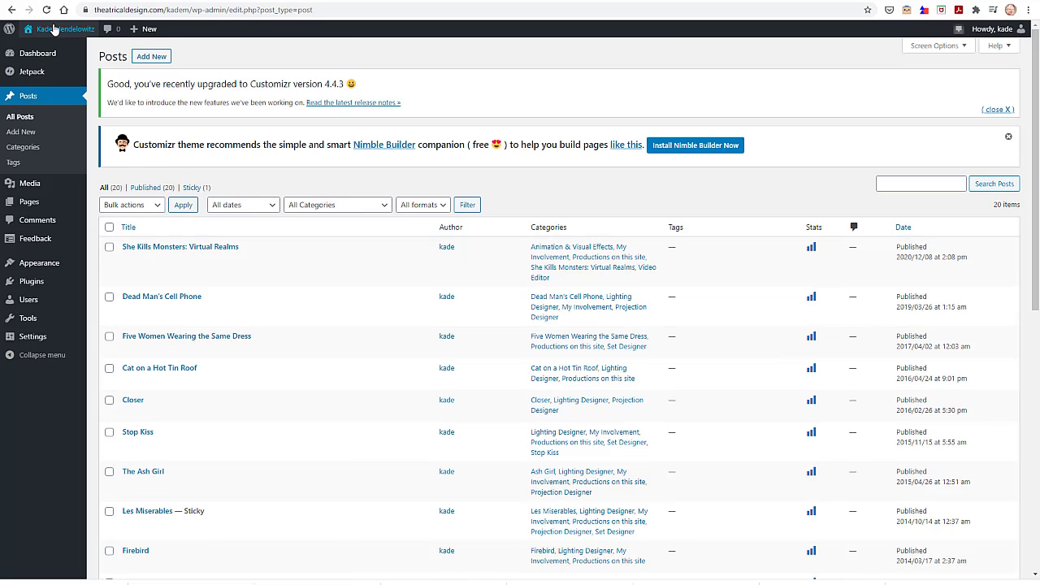
{"action": "mouse_move", "coordinate": [54, 35]}
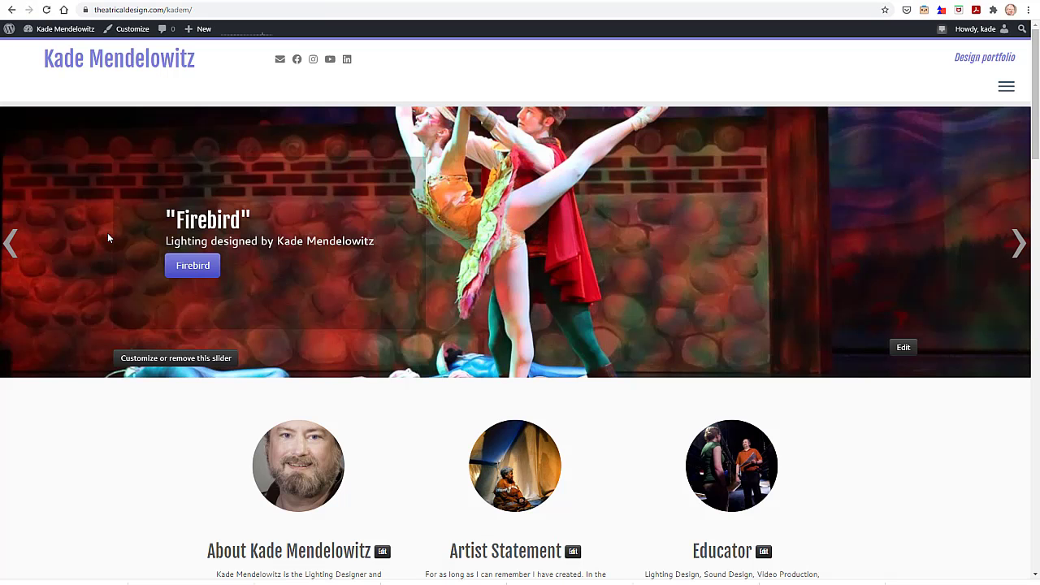
{"action": "scroll", "coordinate": [110, 236], "scroll_direction": "down", "scroll_amount": 8}
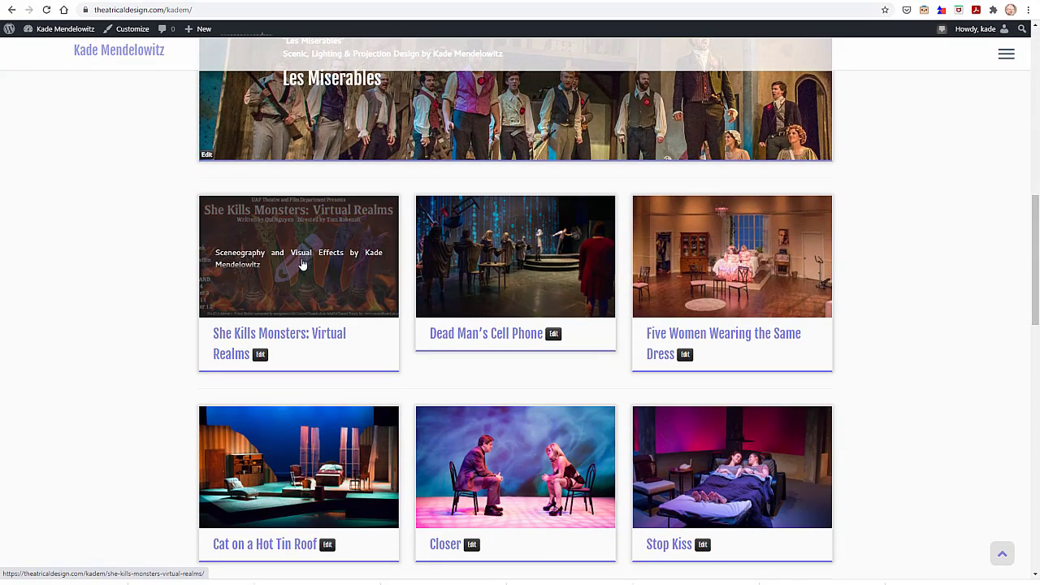
{"action": "left_click", "coordinate": [301, 274]}
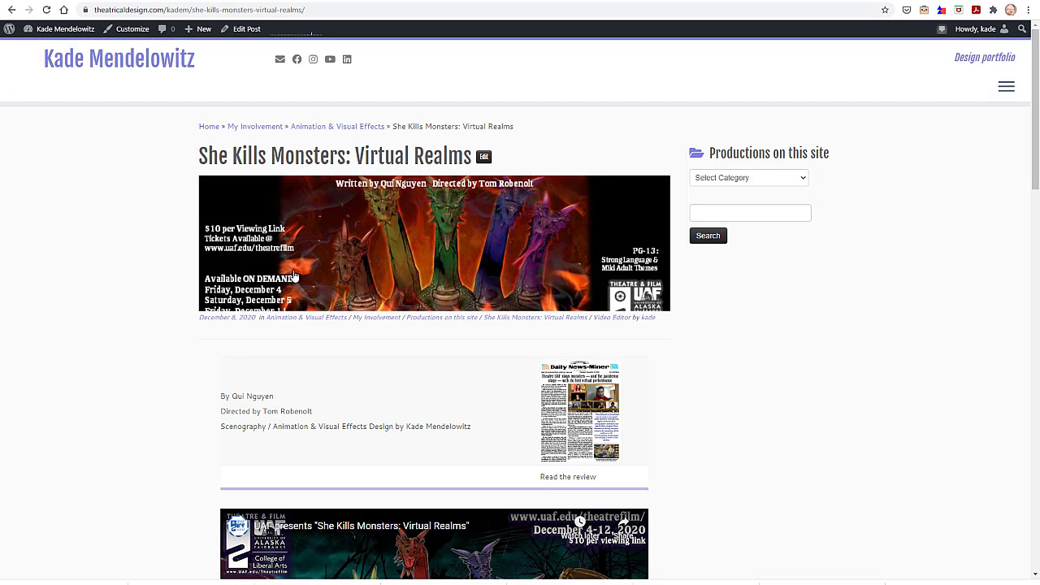
- Test the review image's link to the PDF, return to the published post and look through its gallery
{"action": "scroll", "coordinate": [317, 281], "scroll_direction": "down", "scroll_amount": 2}
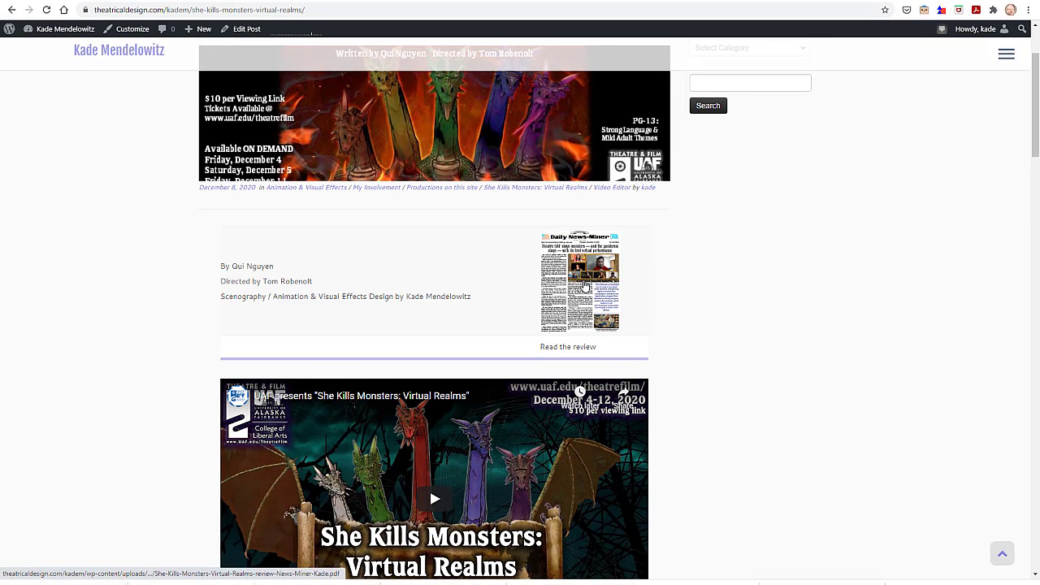
{"action": "left_click", "coordinate": [584, 284]}
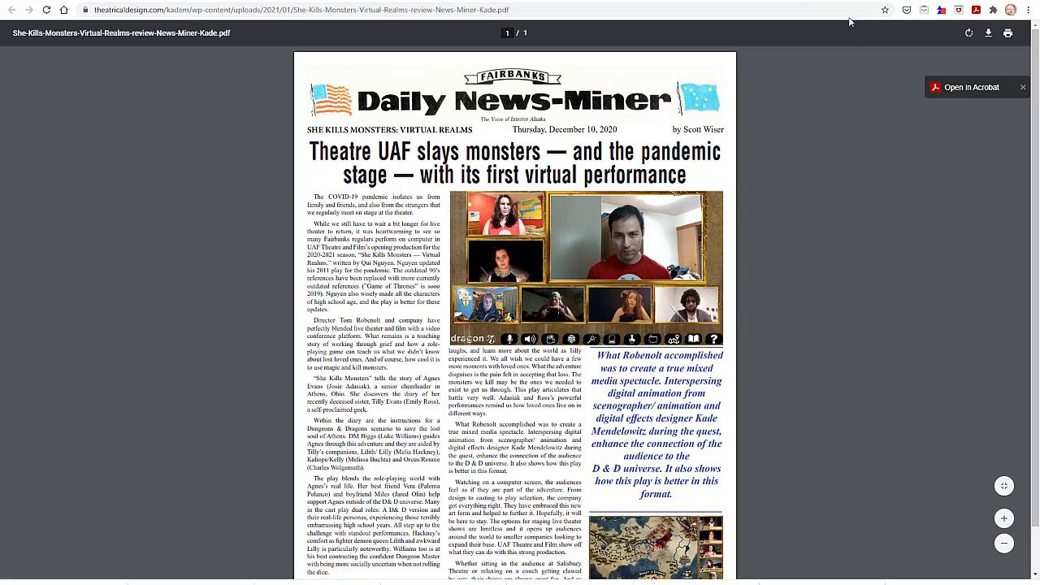
{"action": "key", "text": "alt+Left"}
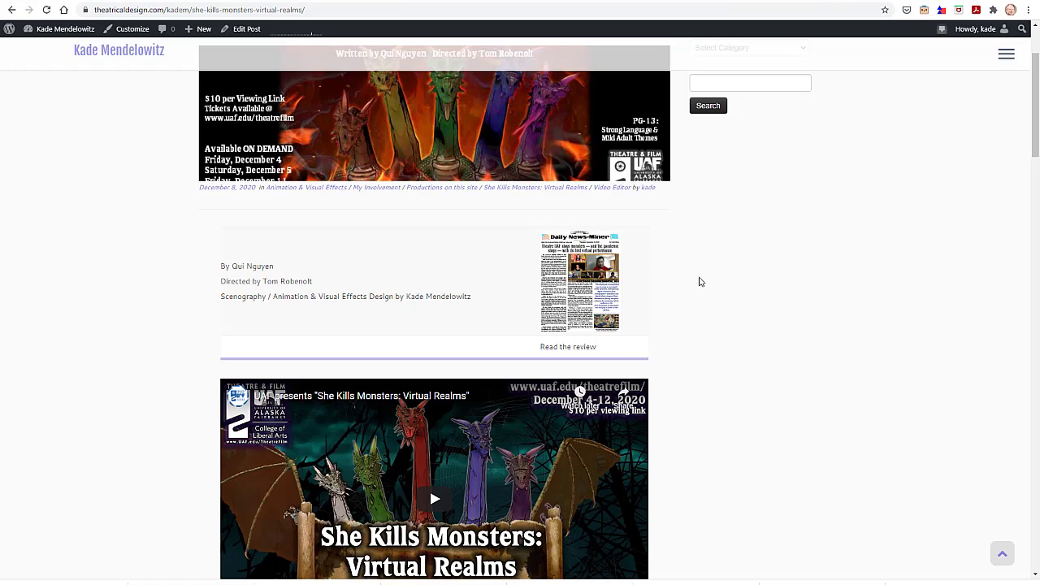
{"action": "scroll", "coordinate": [695, 286], "scroll_direction": "down", "scroll_amount": 15}
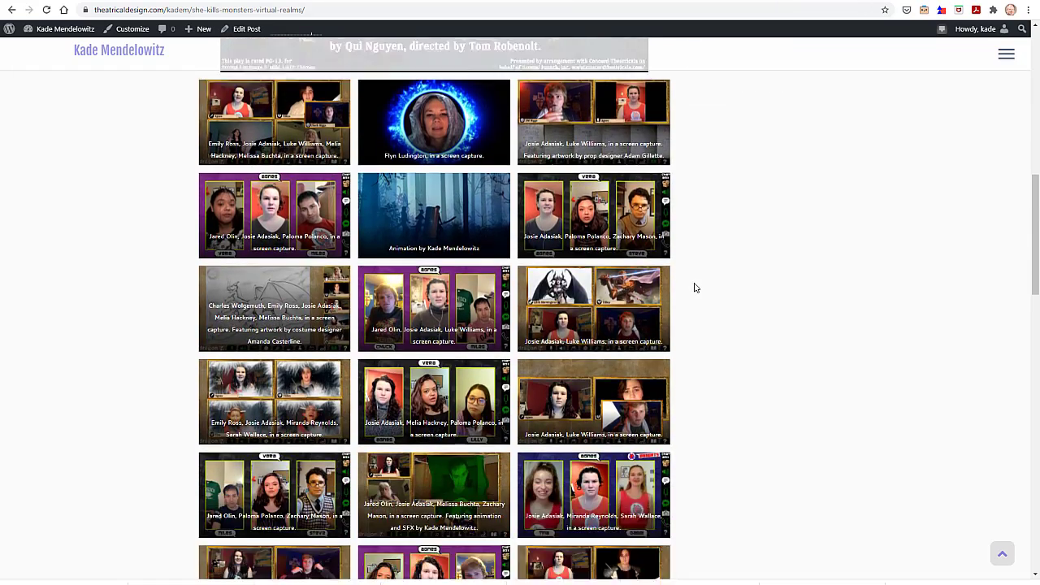
{"action": "scroll", "coordinate": [695, 287], "scroll_direction": "up", "scroll_amount": 20}
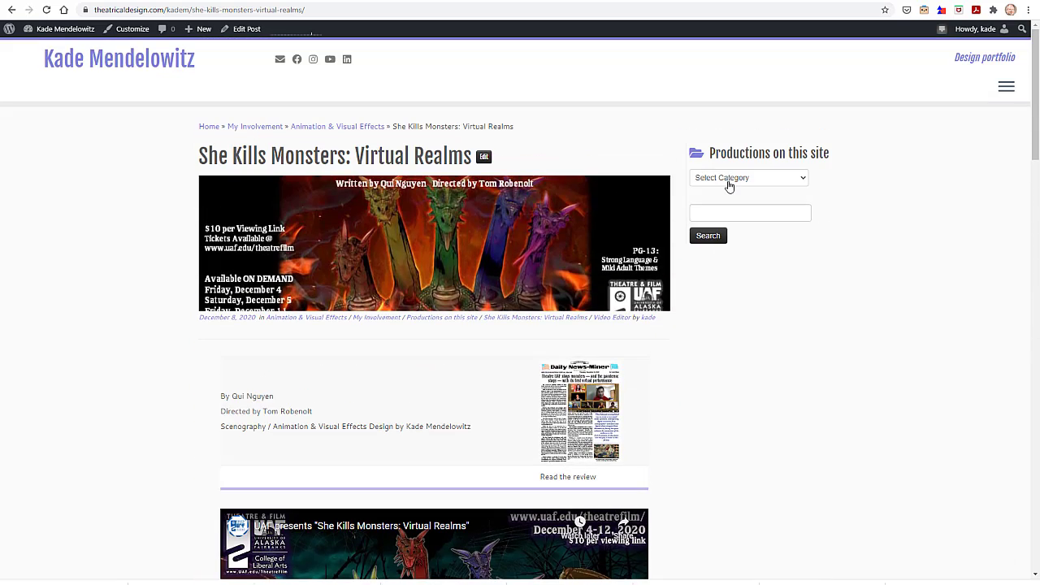
- Show the "She Kills Monsters: Virtual Realms" category under Productions on this site
{"action": "left_click", "coordinate": [728, 180]}
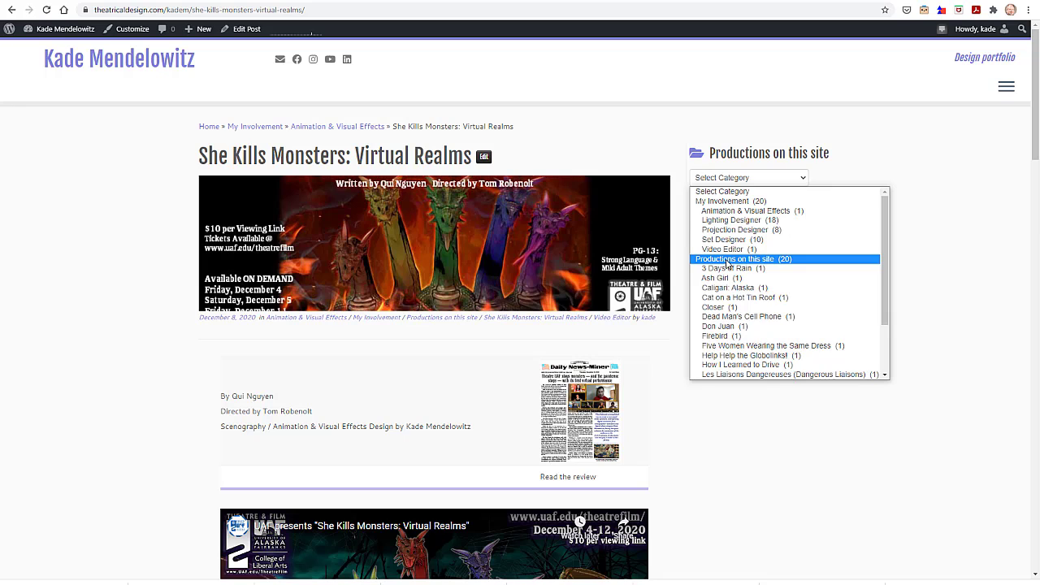
{"action": "scroll", "coordinate": [729, 264], "scroll_direction": "down", "scroll_amount": 3}
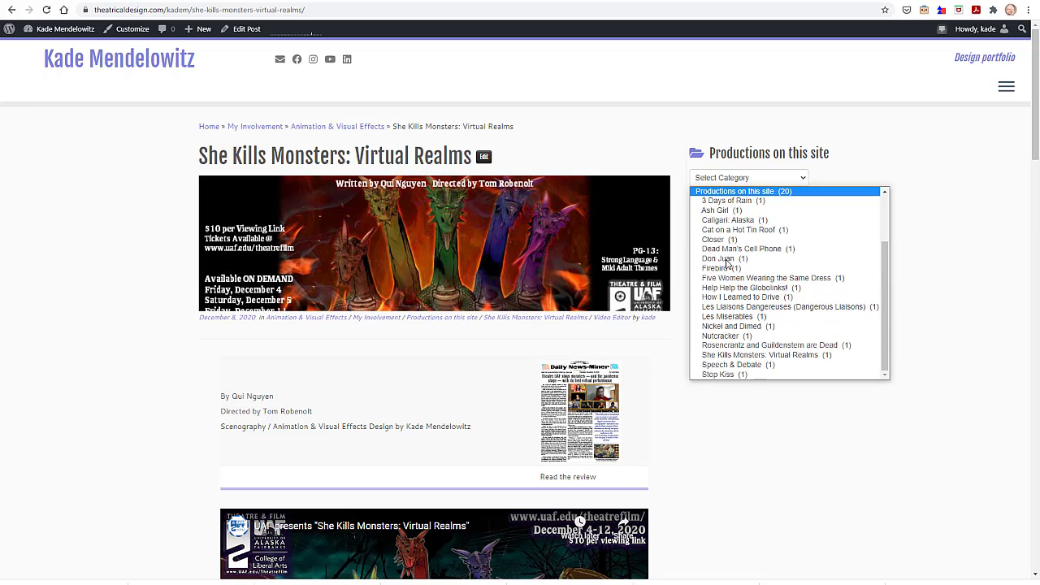
{"action": "left_click", "coordinate": [727, 355]}
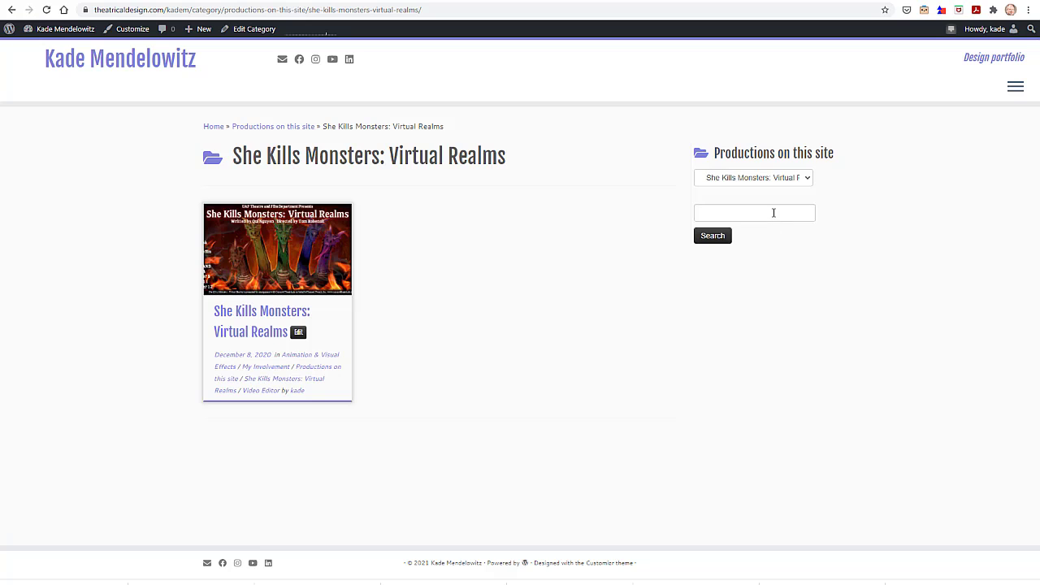
- Enter "she" as the search term for finding the production on the site
{"action": "left_click", "coordinate": [773, 212]}
{"action": "type", "text": "she"}
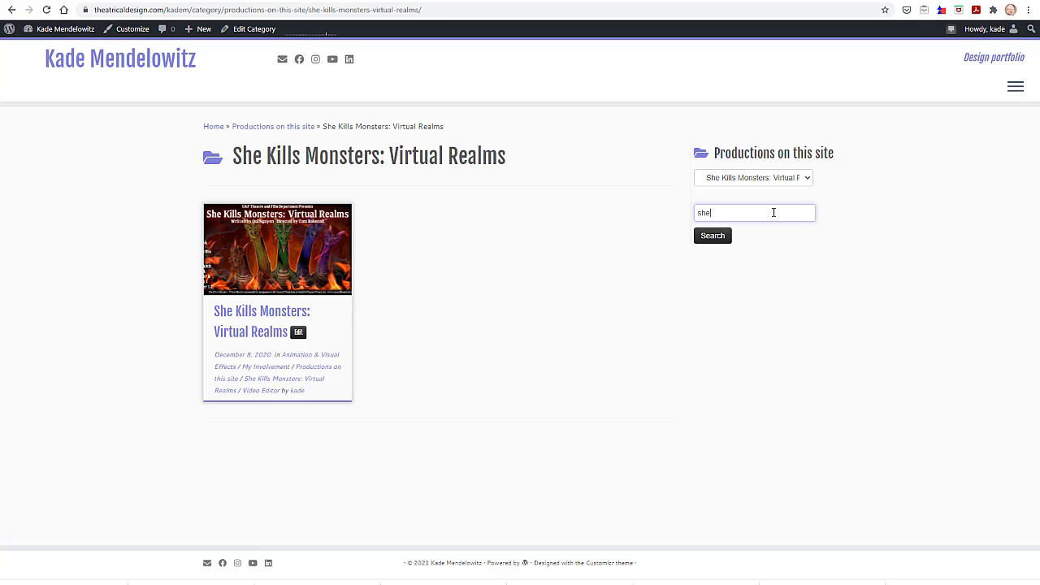